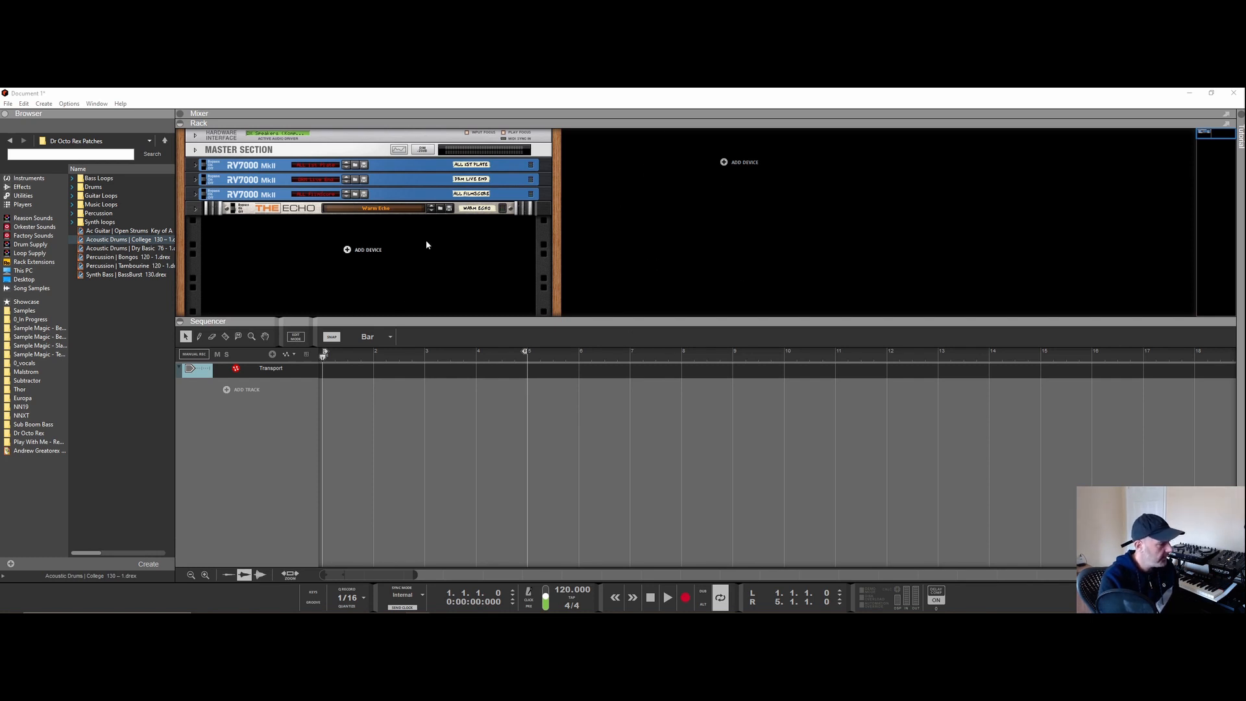
- Reveal the mixer above the rack and resize the mixer, rack and sequencer areas to share the window
left_click_drag(589, 121, 588, 231)
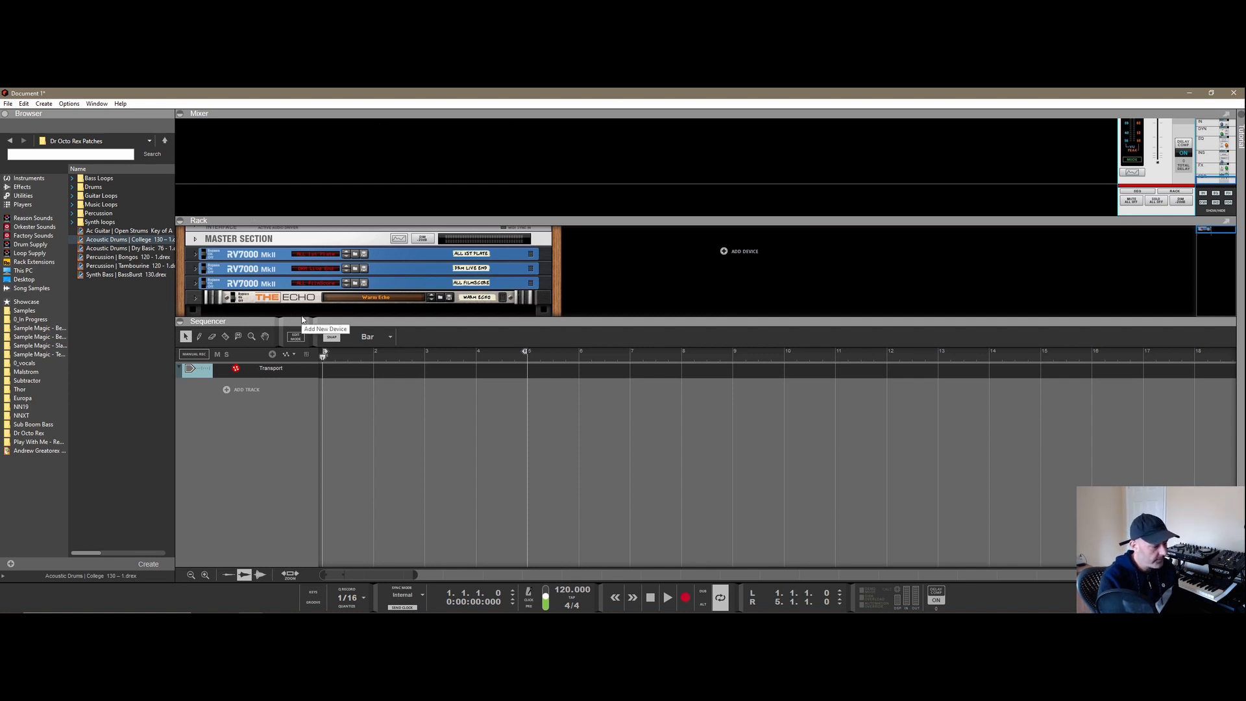
mouse_move(620, 220)
left_mouse_down()
mouse_move(623, 185)
mouse_move(627, 229)
left_mouse_up()
left_click_drag(649, 321, 649, 398)
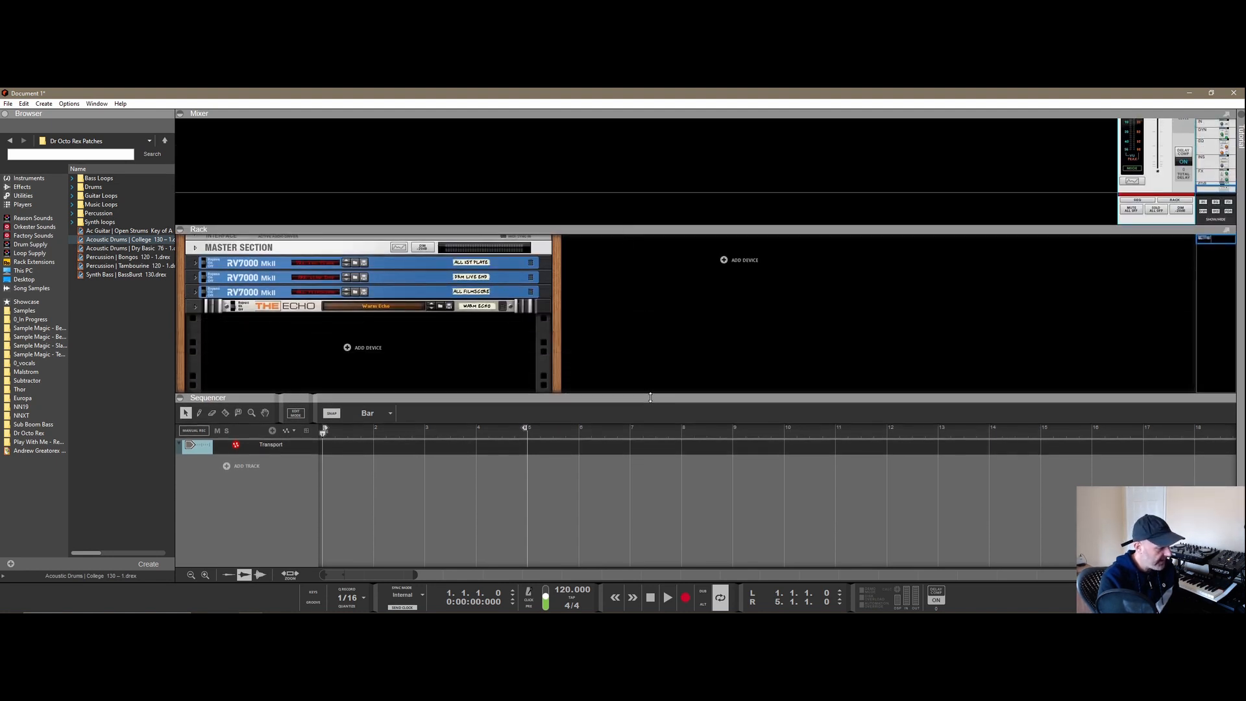
- Maximize the rack and then the mixer in turn, restoring the shared three-area layout after each
double_click(641, 231)
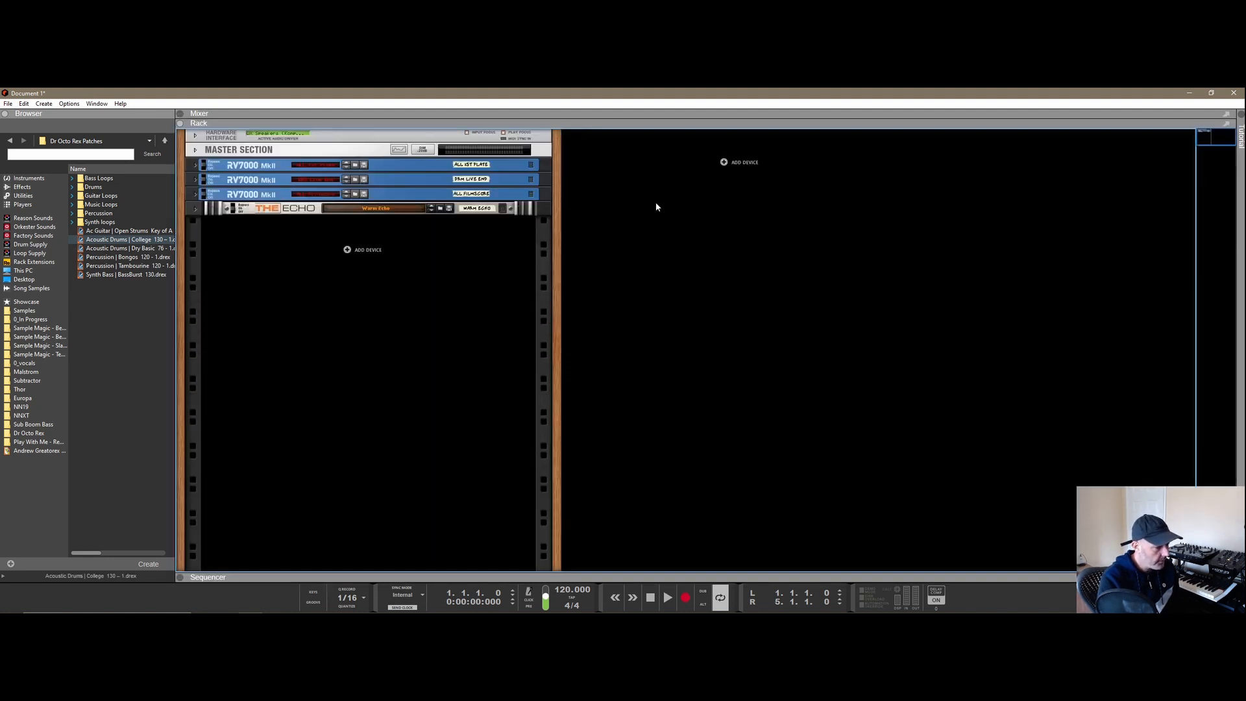
double_click(655, 122)
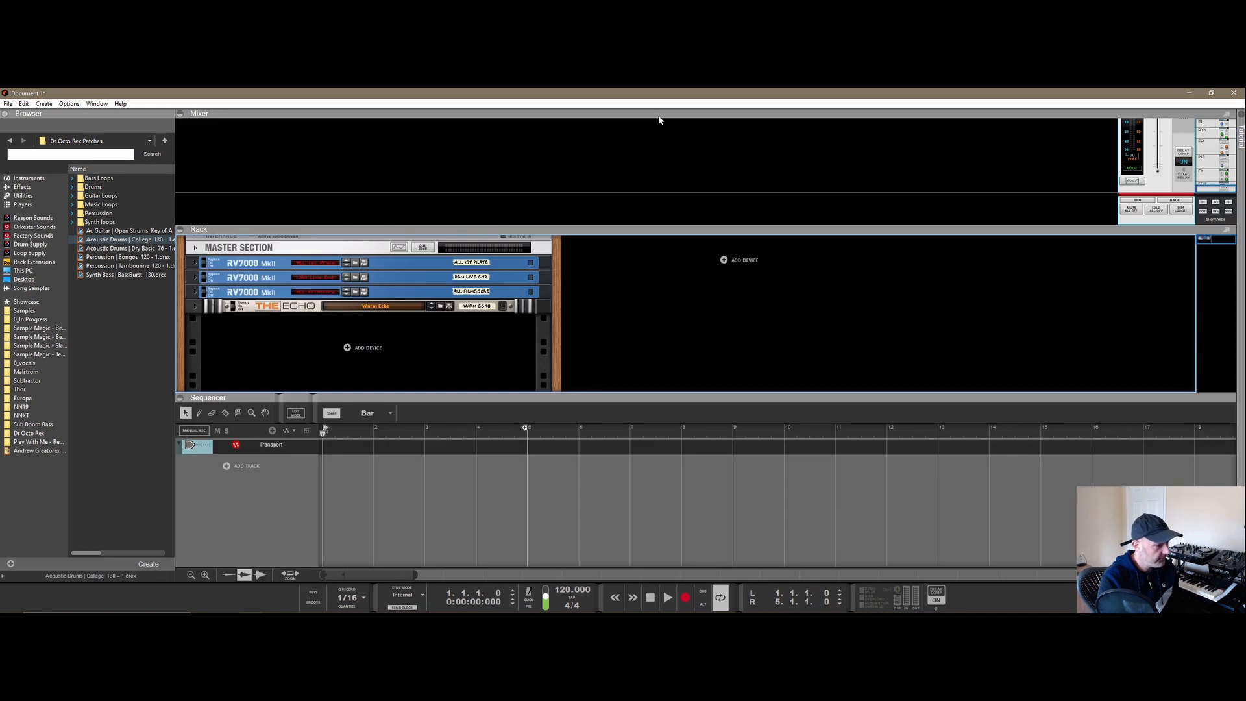
double_click(659, 118)
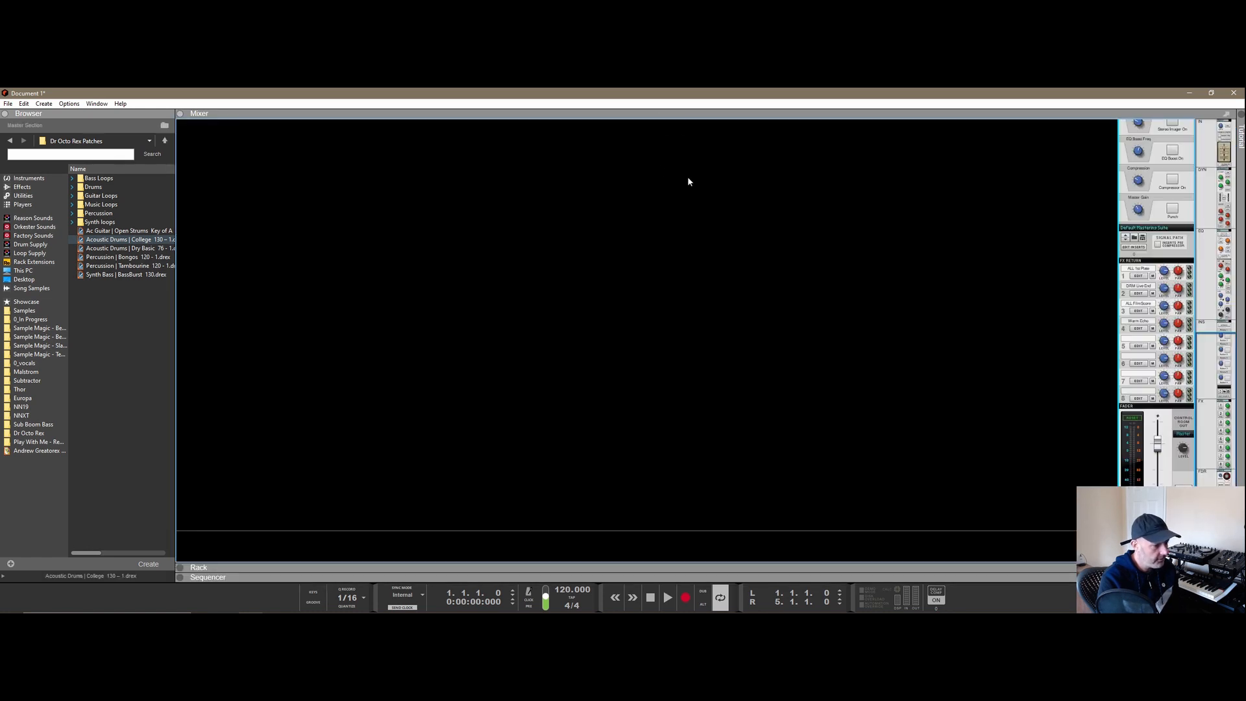
double_click(669, 116)
left_click_drag(641, 399, 641, 407)
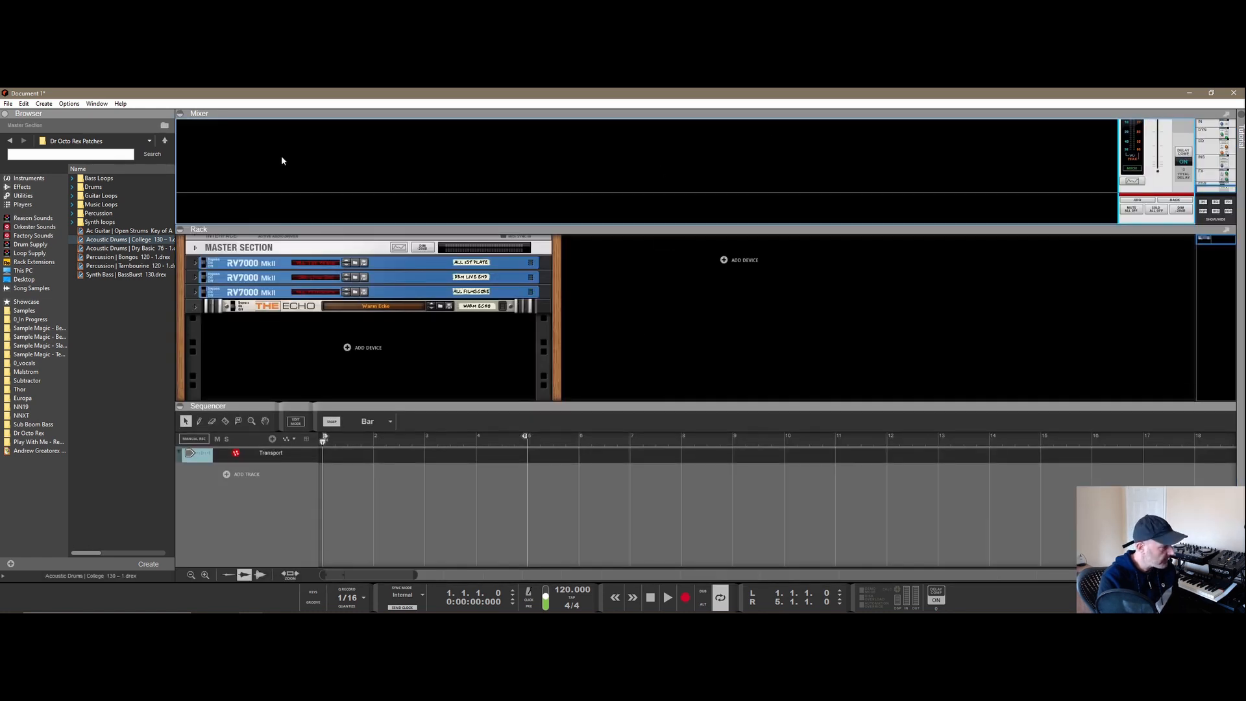
- Review the window view commands, then rebalance the area heights to give the mixer and sequencer more room
left_click(96, 103)
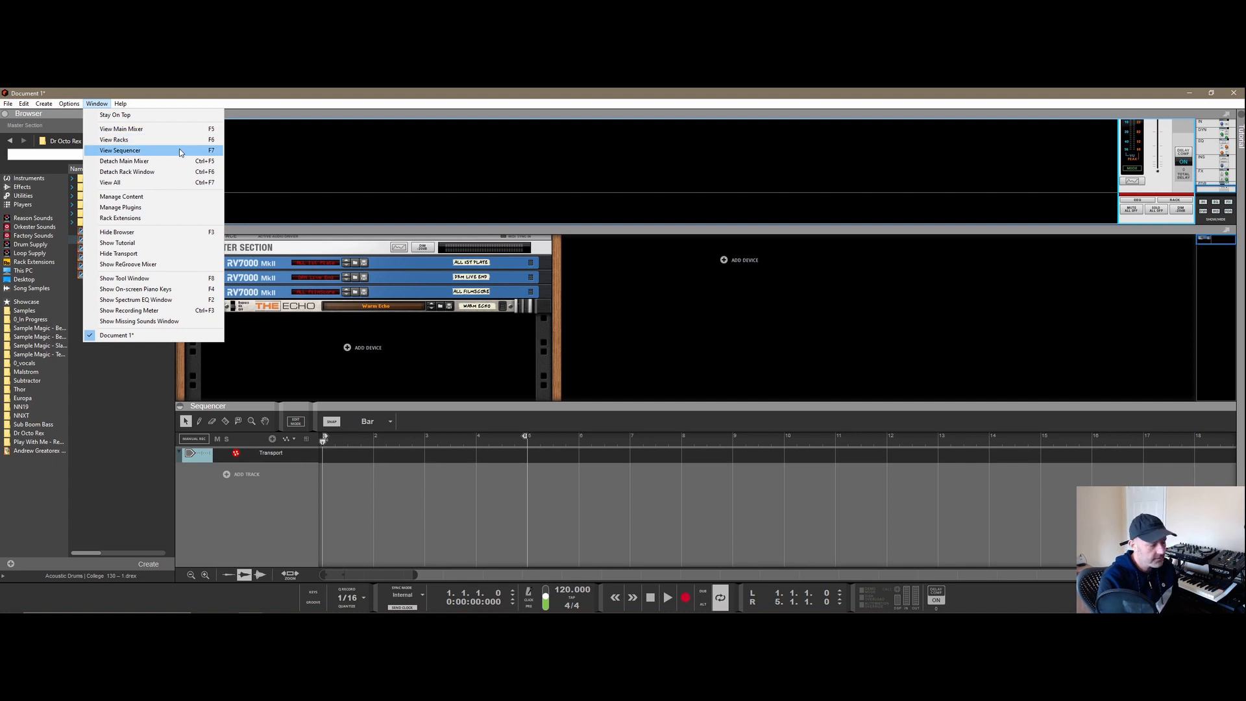
left_click(649, 240)
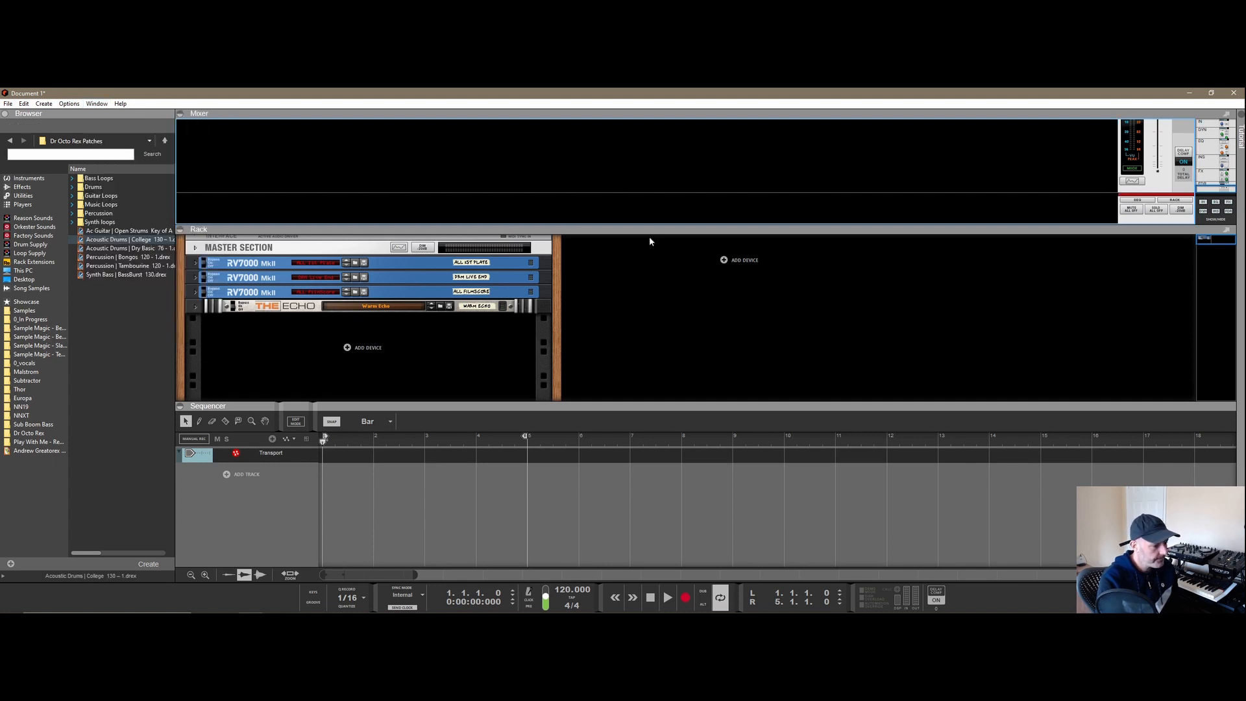
left_click_drag(651, 227, 652, 200)
left_click_drag(654, 406, 654, 379)
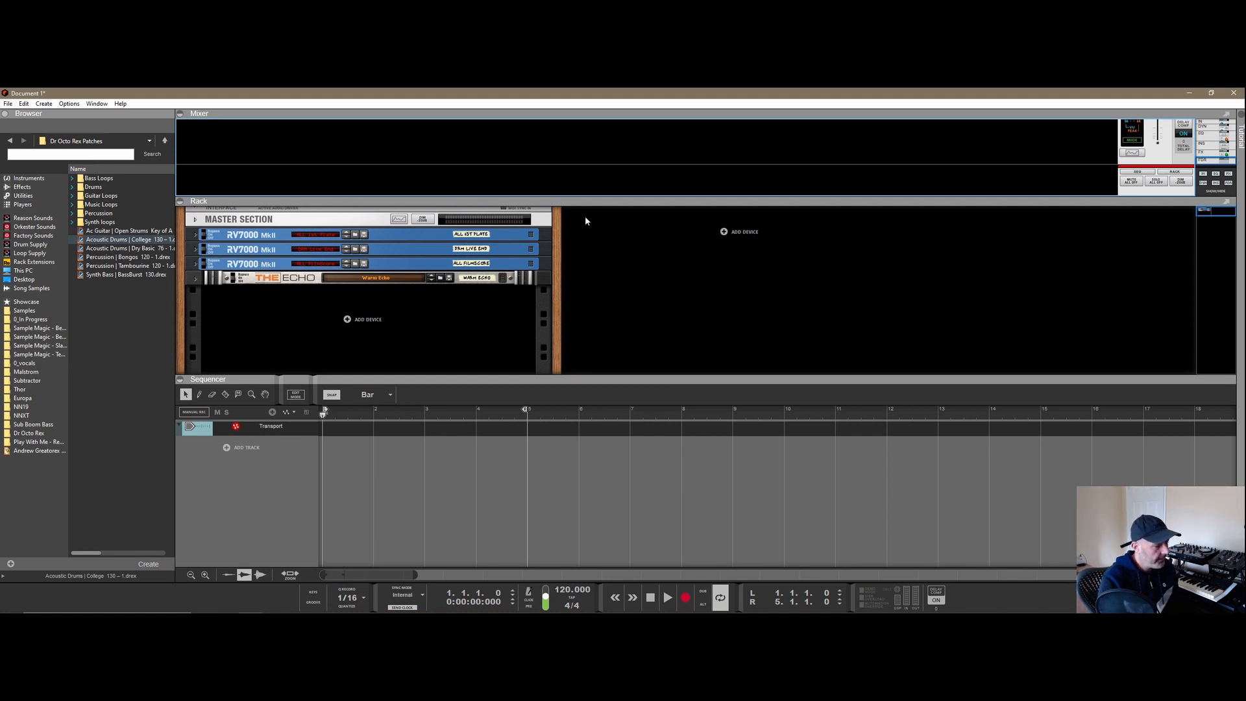
left_click_drag(594, 204, 593, 216)
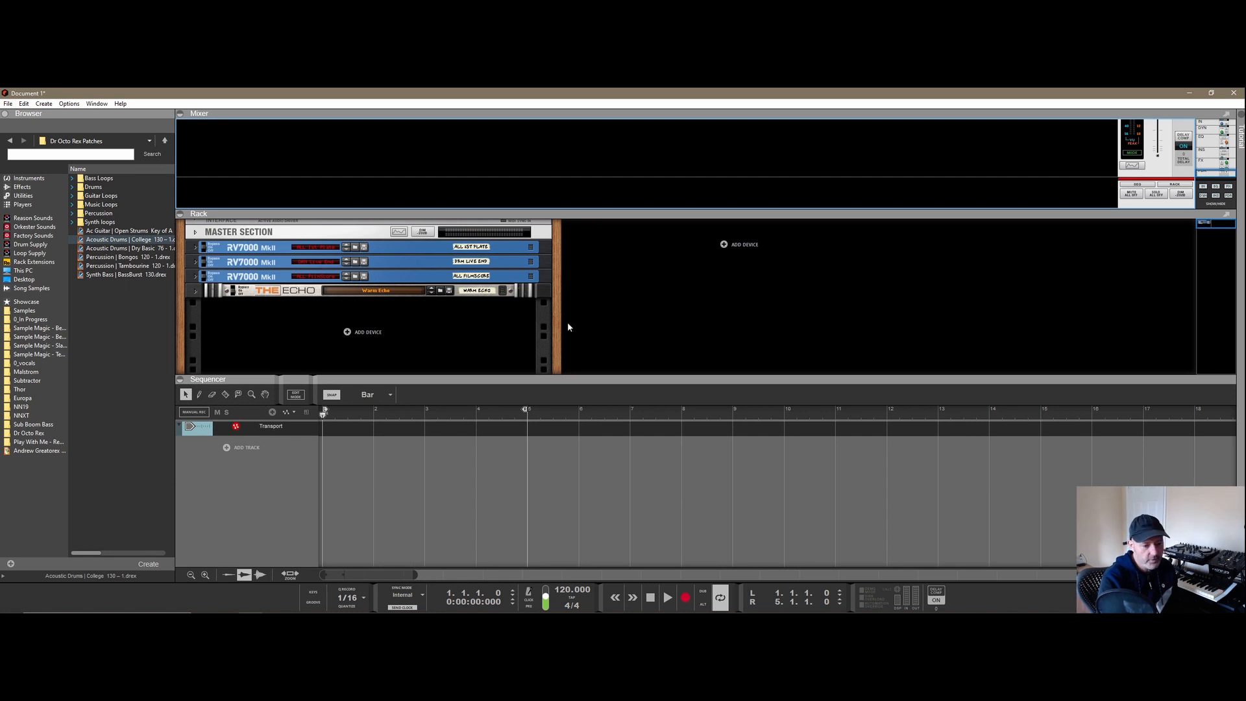
left_click_drag(697, 215, 669, 240)
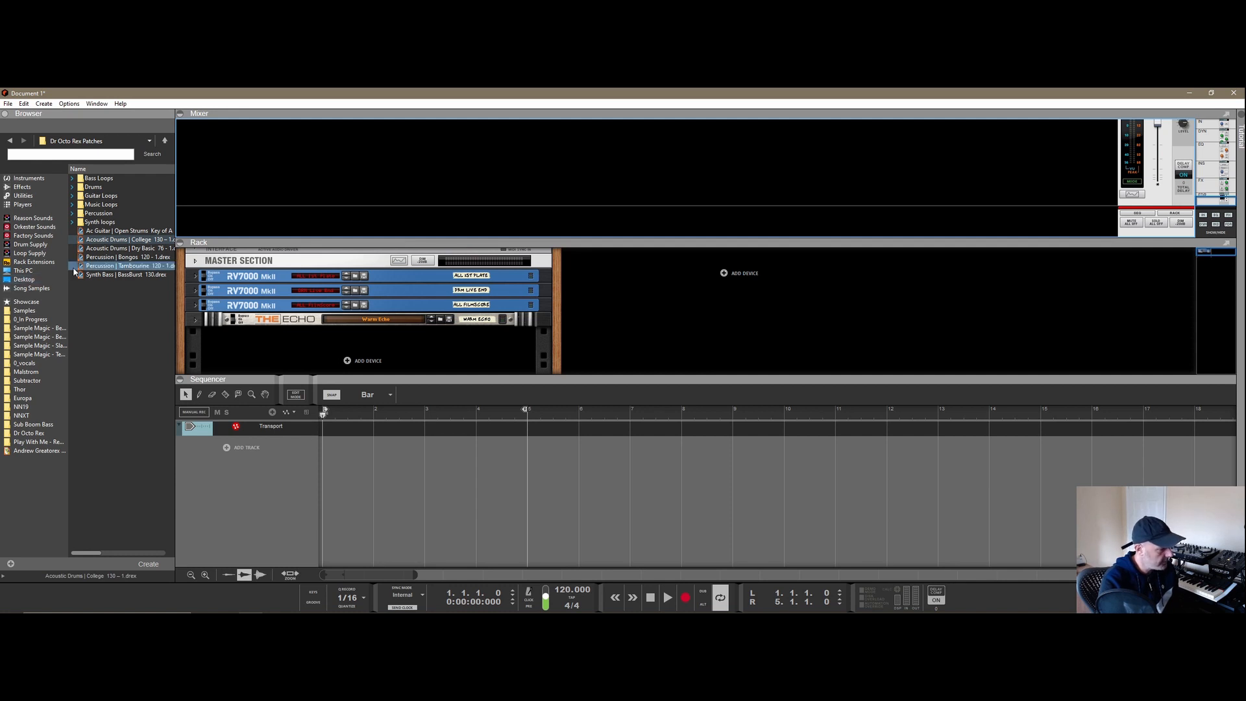
- Show the tutorial pane and hide it again
left_click(1241, 120)
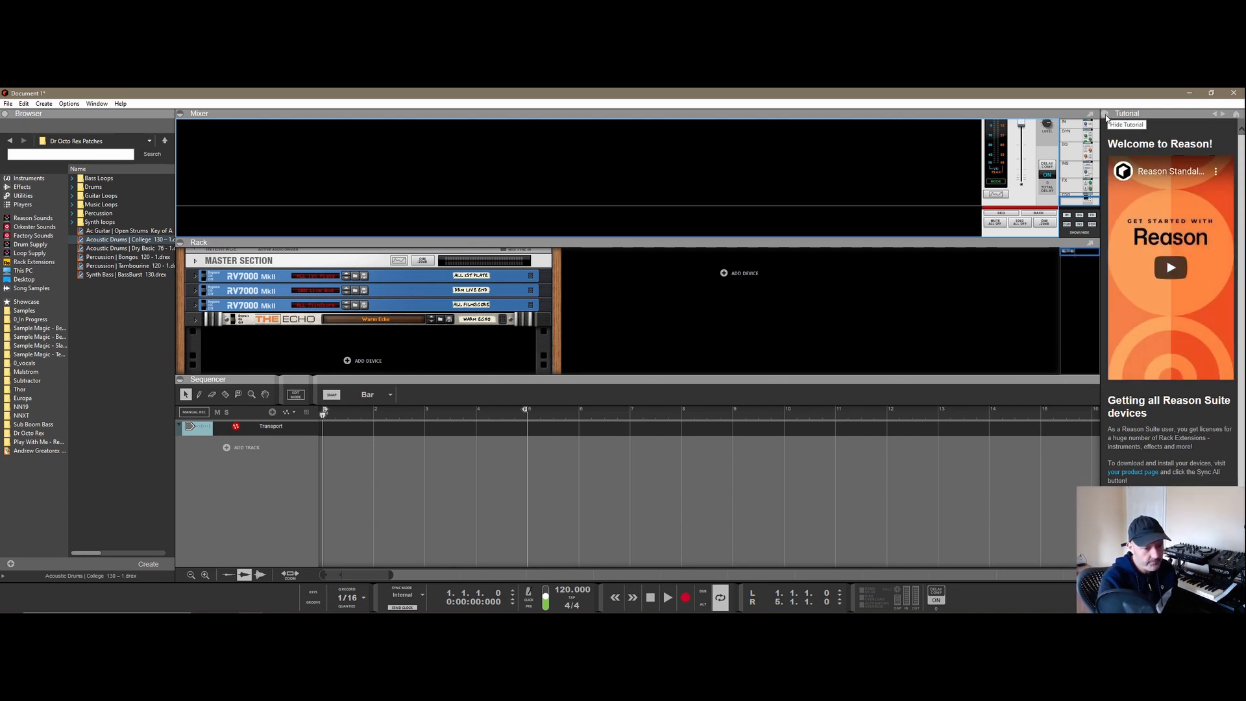
left_click(1106, 115)
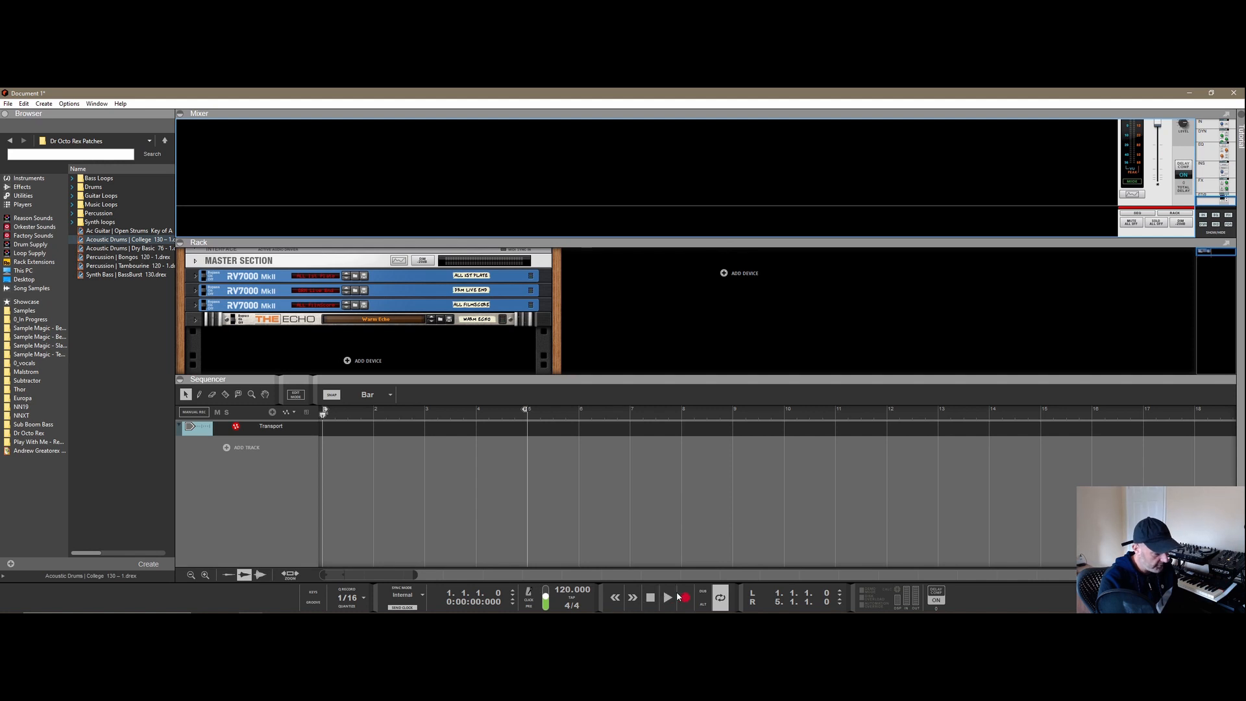
mouse_move(662, 603)
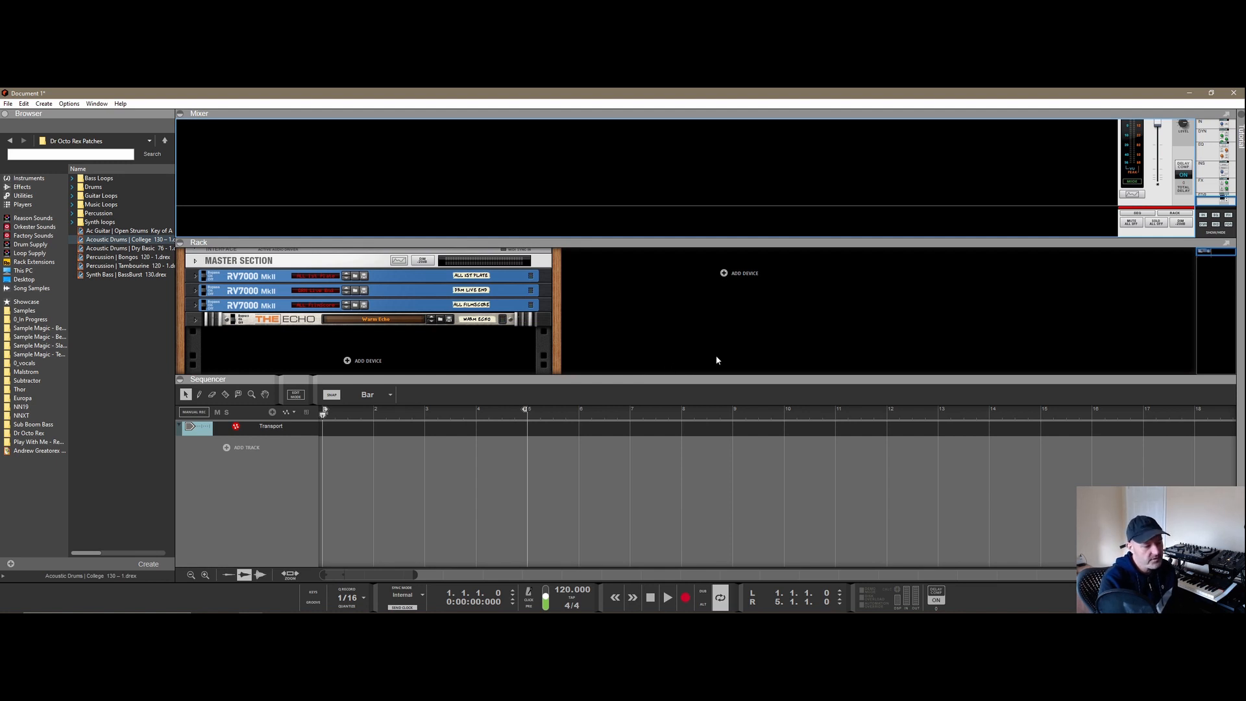
- Shrink the sequencer area and slightly enlarge the mixer area above the rack
left_click_drag(743, 245, 743, 243)
left_click_drag(727, 378, 717, 405)
left_click_drag(695, 242, 693, 259)
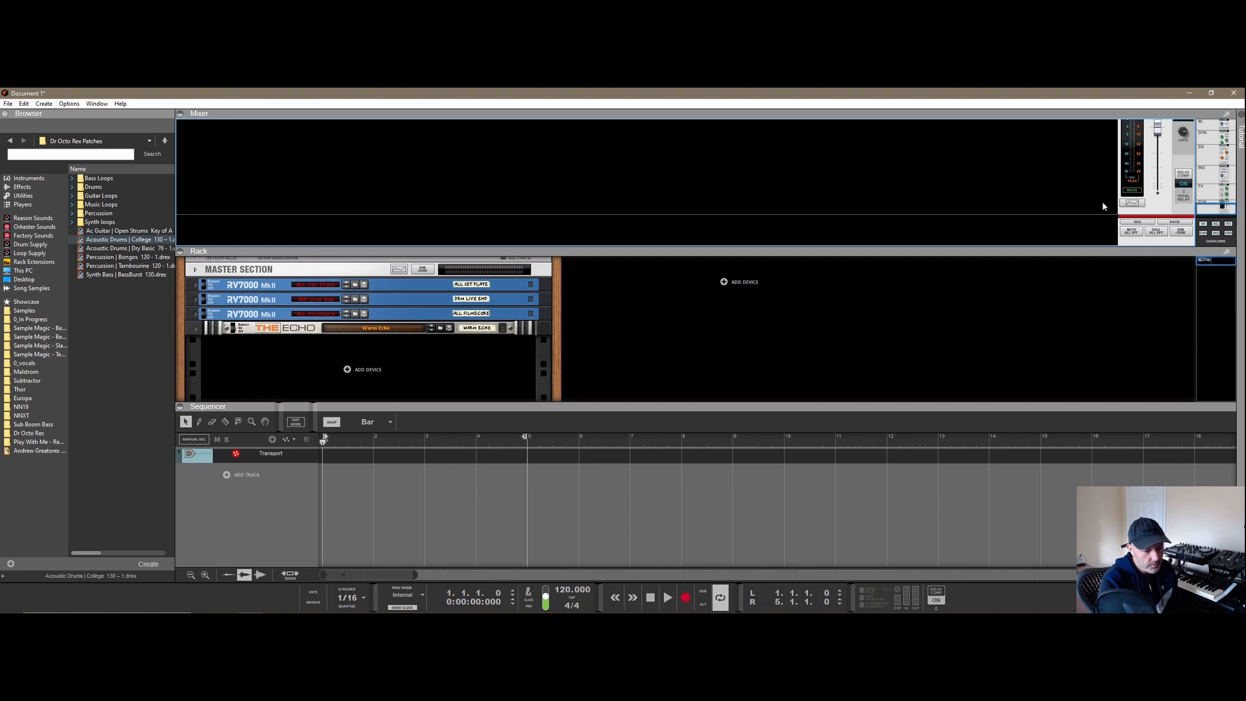
- Open the Spectrum EQ window for the master section, reposition and resize it, and close it
left_click(1131, 206)
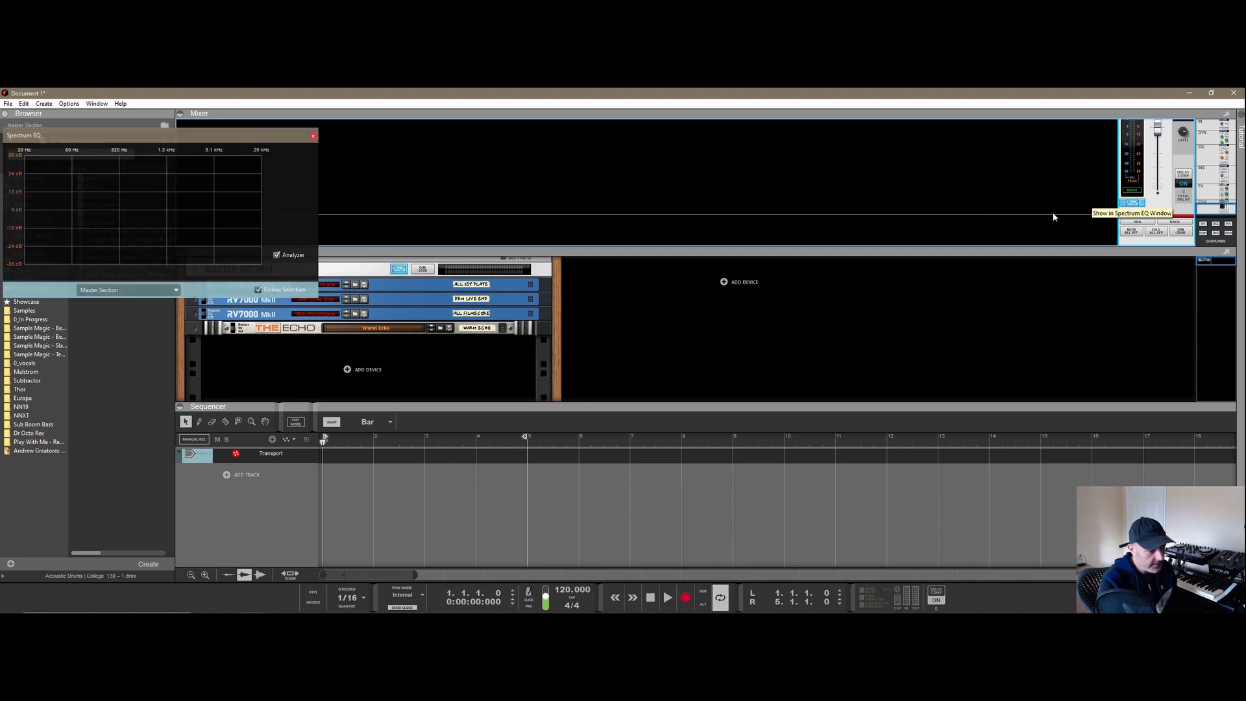
left_click_drag(201, 144, 874, 185)
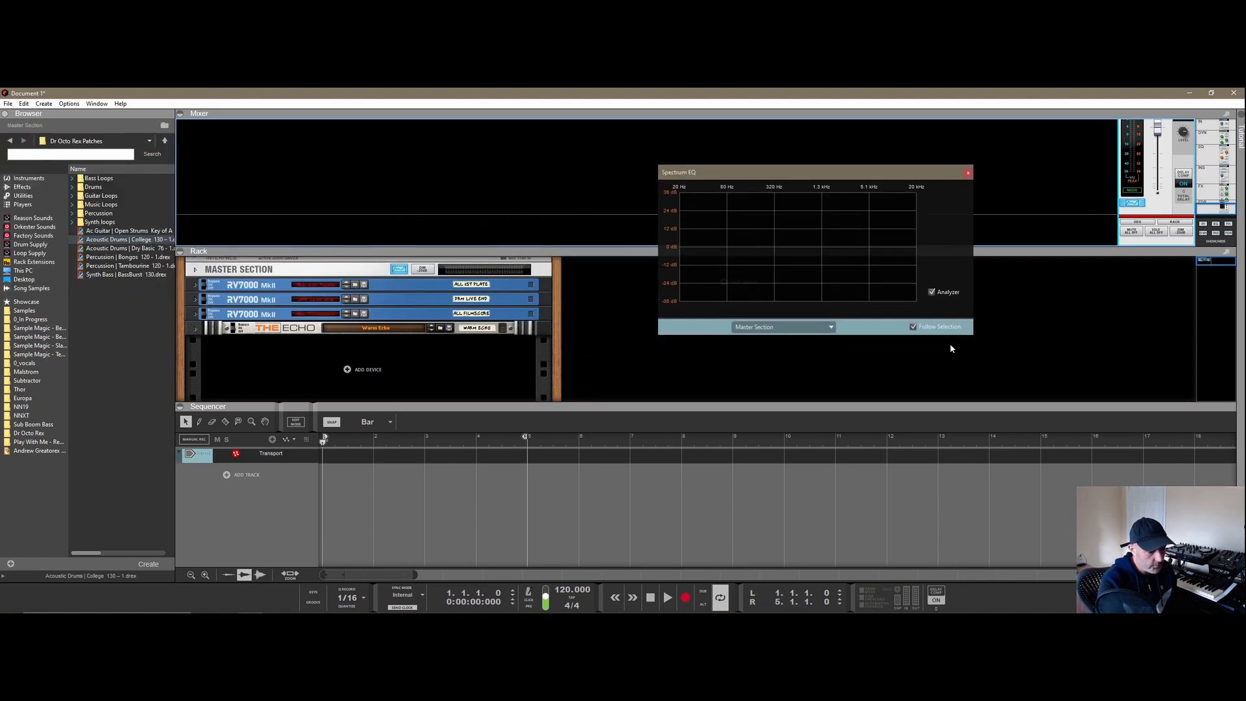
left_click_drag(973, 337, 949, 361)
left_click_drag(815, 173, 764, 165)
left_click(891, 165)
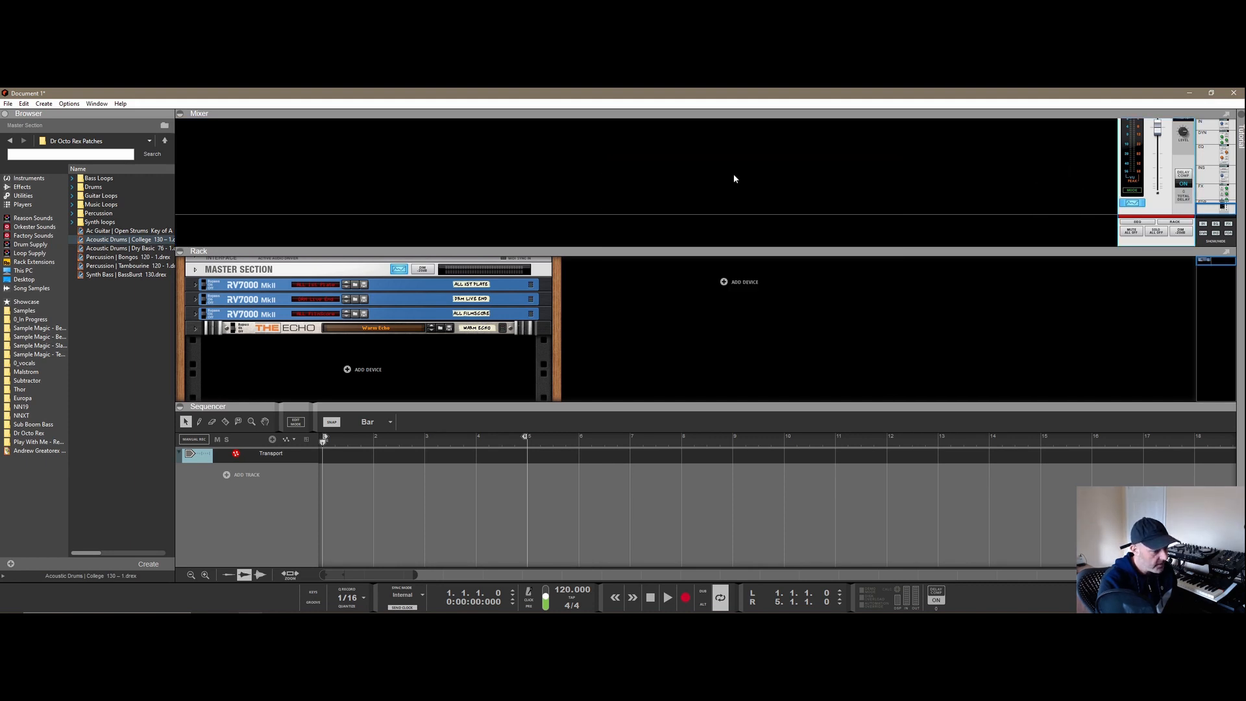
- Show the Tool Window with its quantize, pitch and velocity tools, move it aside and close it
left_click(97, 104)
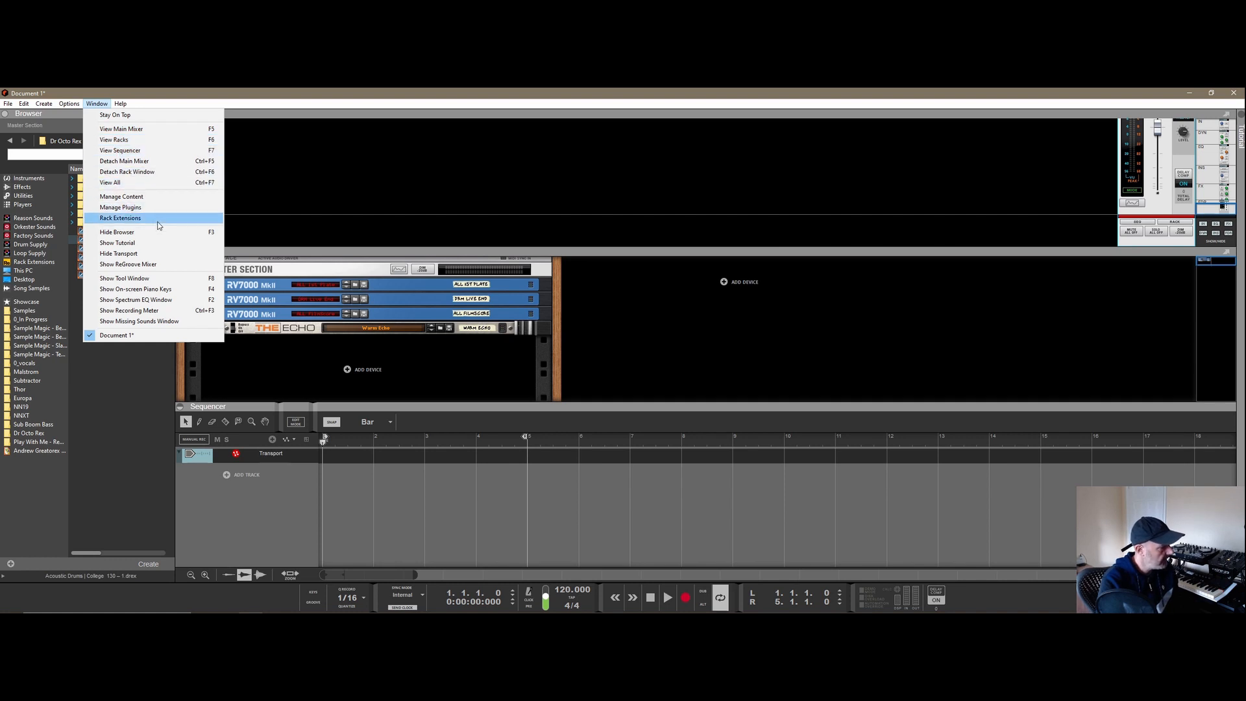
left_click(161, 279)
left_click_drag(961, 102, 786, 142)
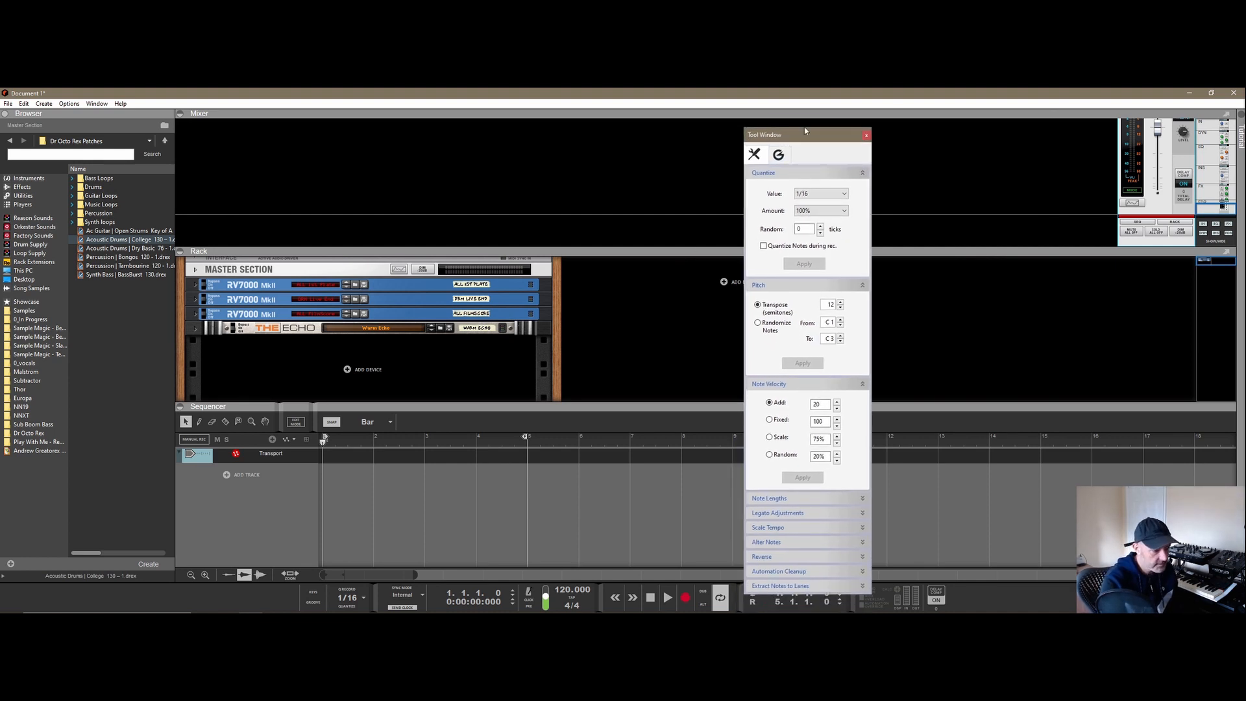
left_click(866, 135)
- Reduce the mixer height, enlarge the sequencer slightly, and maximize the sequencer
left_click_drag(646, 253, 649, 235)
left_click_drag(621, 404, 633, 398)
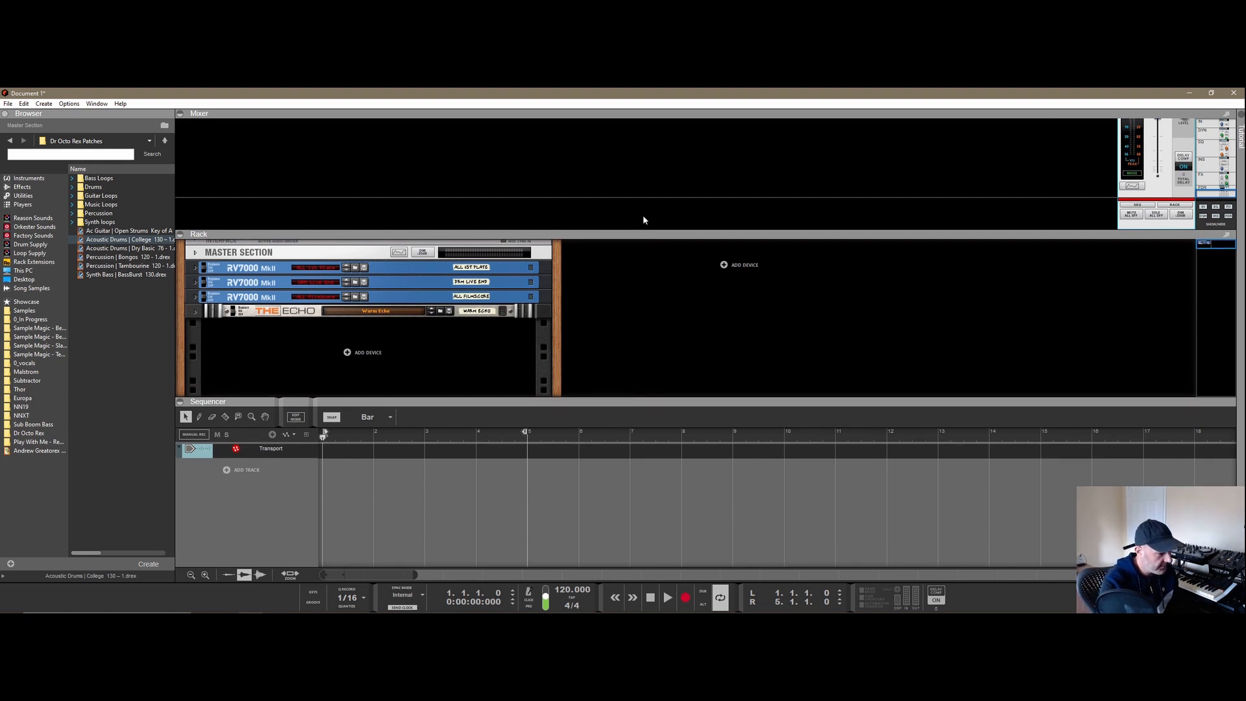
double_click(651, 403)
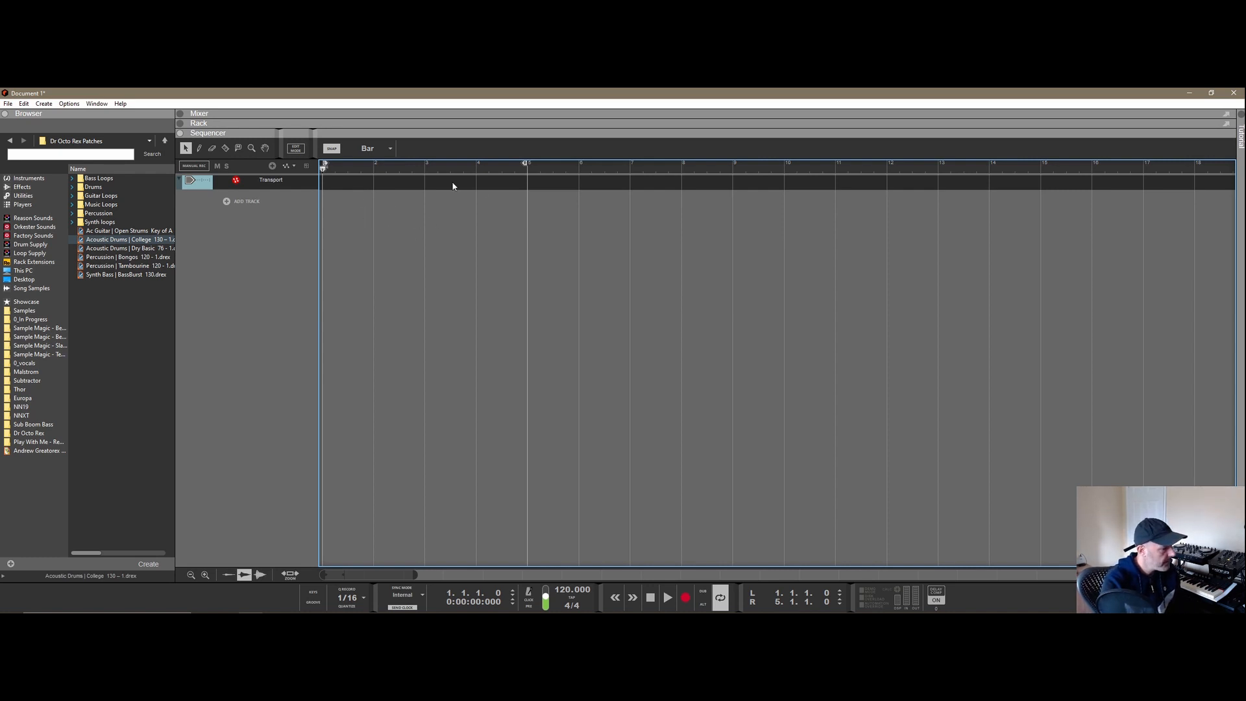
- Try different loop locator positions, ending with the left locator at bar 1 and the right locator at bar 8
mouse_move(526, 168)
left_mouse_down()
mouse_move(425, 170)
mouse_move(524, 179)
mouse_move(484, 186)
mouse_move(669, 184)
left_mouse_up()
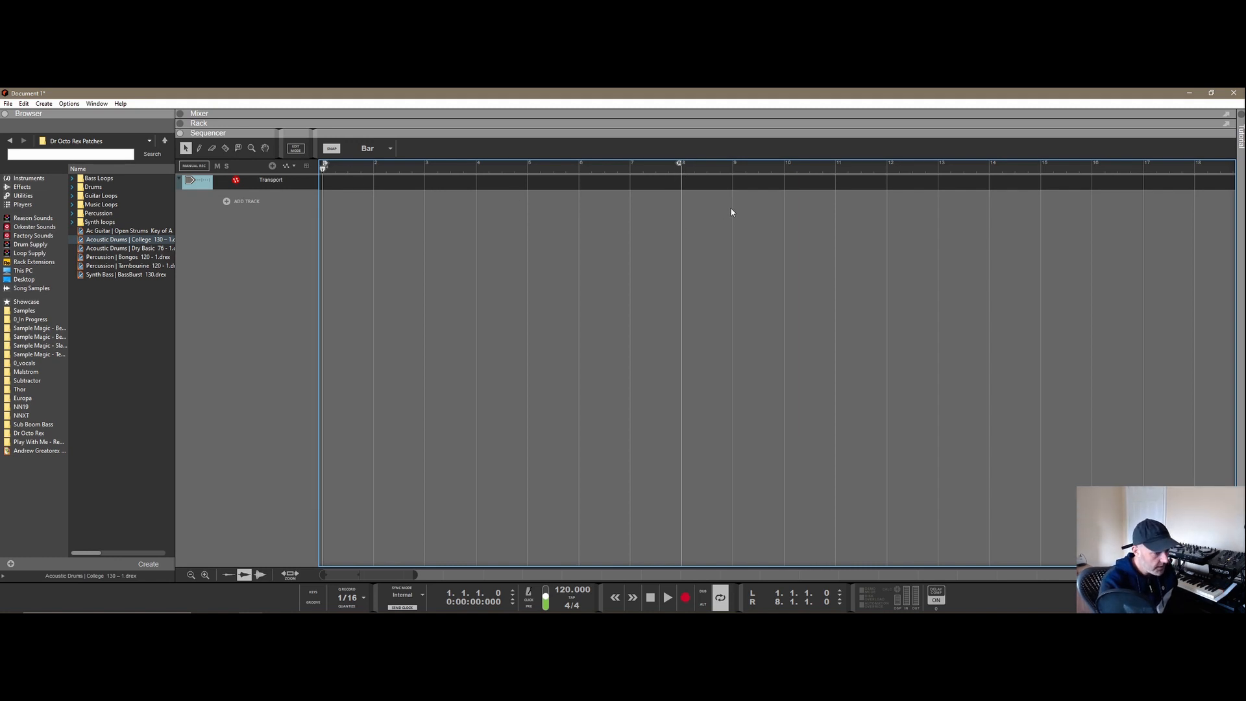
left_click_drag(735, 169, 886, 172)
left_click(479, 169, "alt")
left_click(530, 171, "alt")
left_click(367, 171, "alt")
left_click_drag(376, 166, 325, 167)
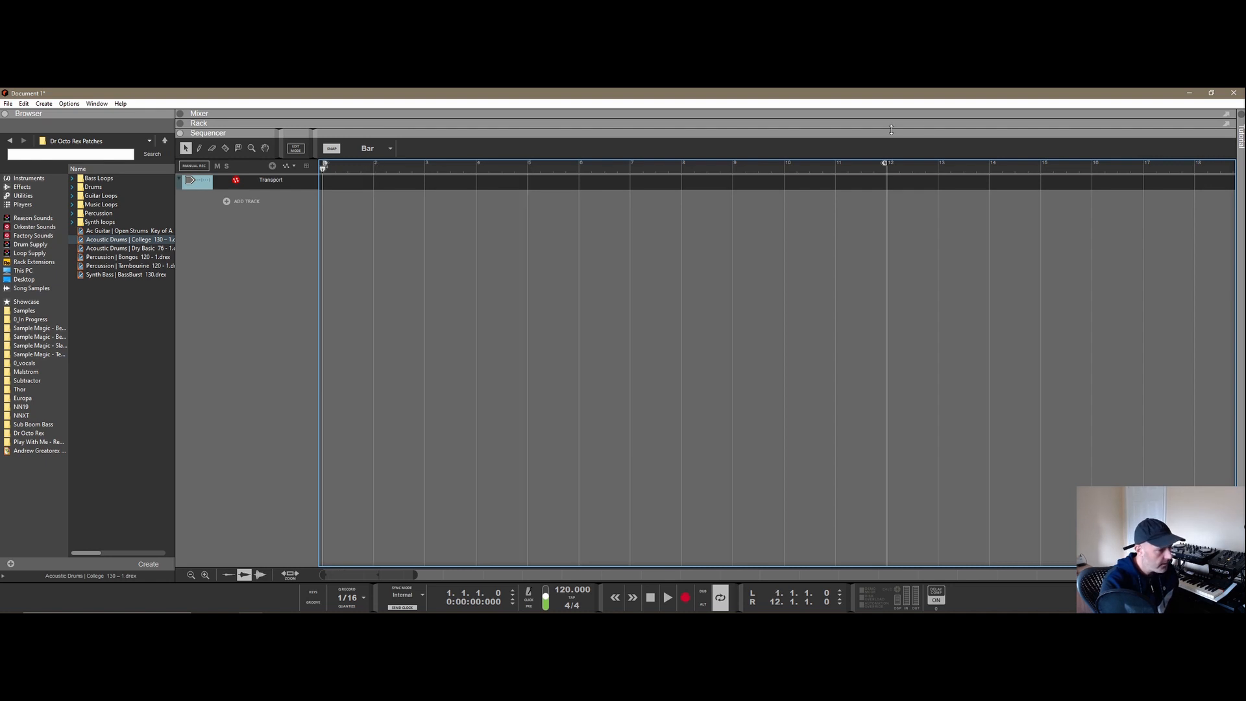
left_click_drag(884, 163, 682, 184)
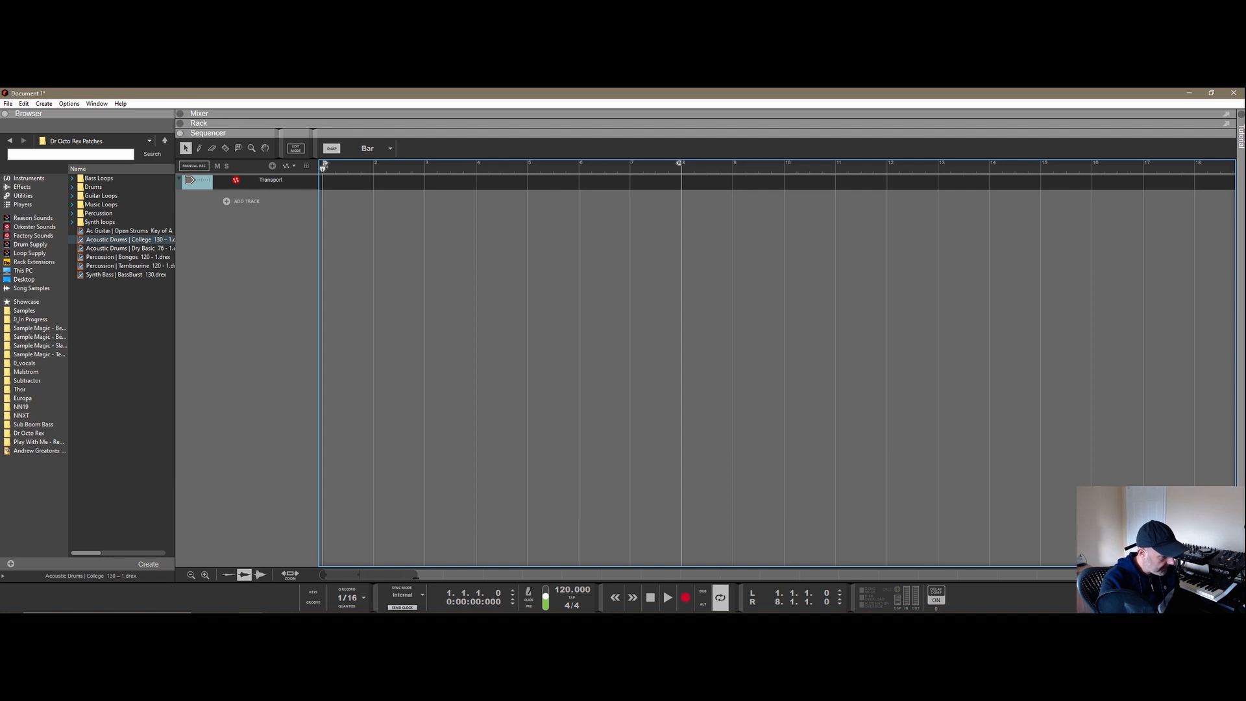
- Move the song end marker and the right loop locator to bar 9
left_click_drag(417, 575, 750, 561)
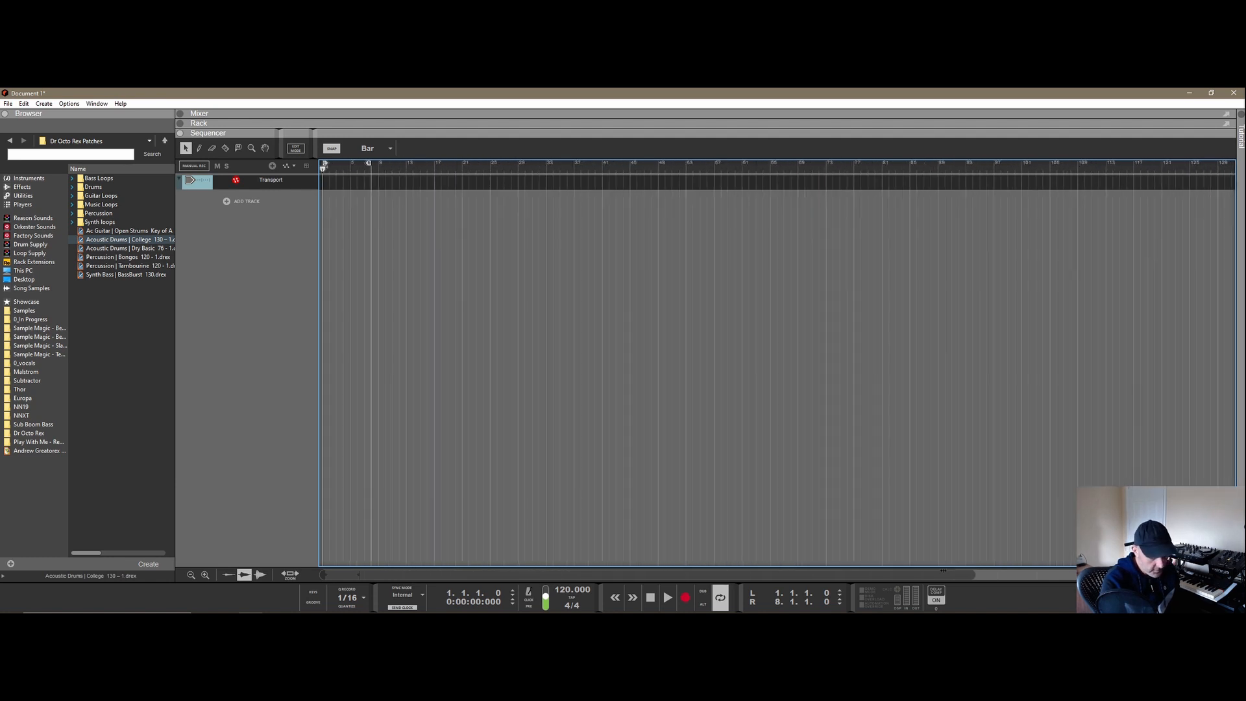
key("h")
key("h")
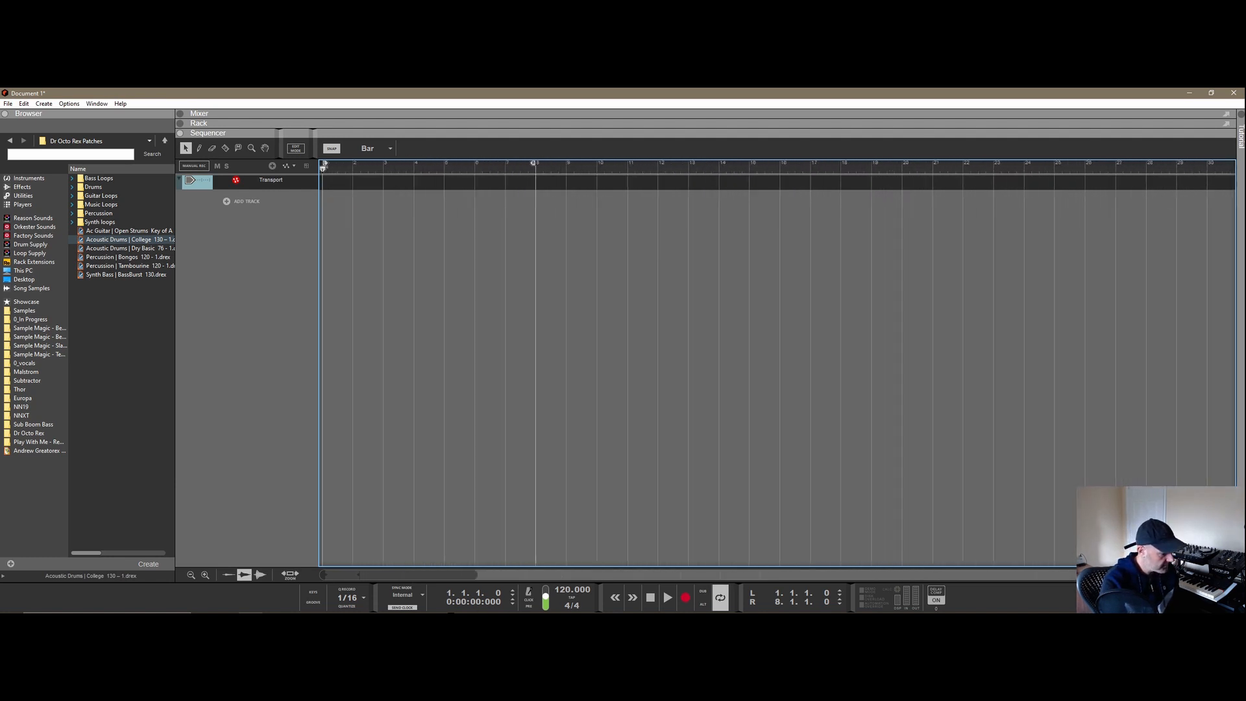
key("g")
key("g")
key("g")
key("g")
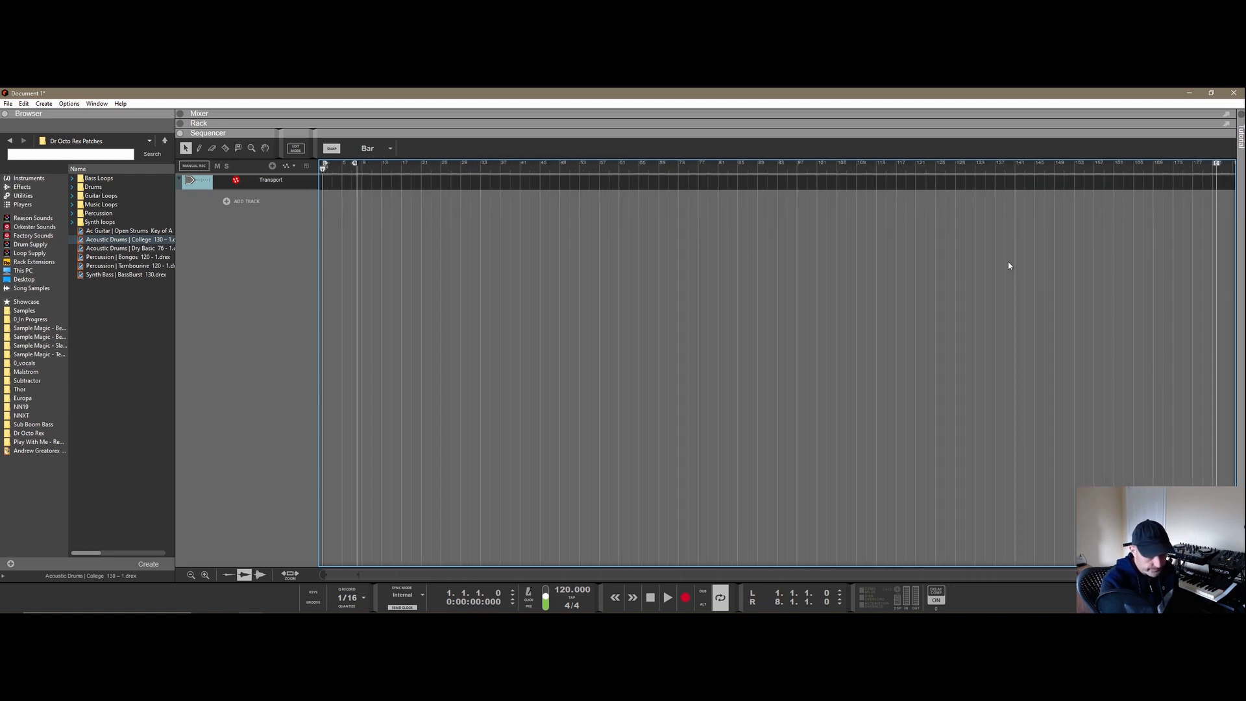
mouse_move(1217, 163)
left_mouse_down()
mouse_move(976, 210)
mouse_move(349, 250)
mouse_move(360, 256)
left_mouse_up()
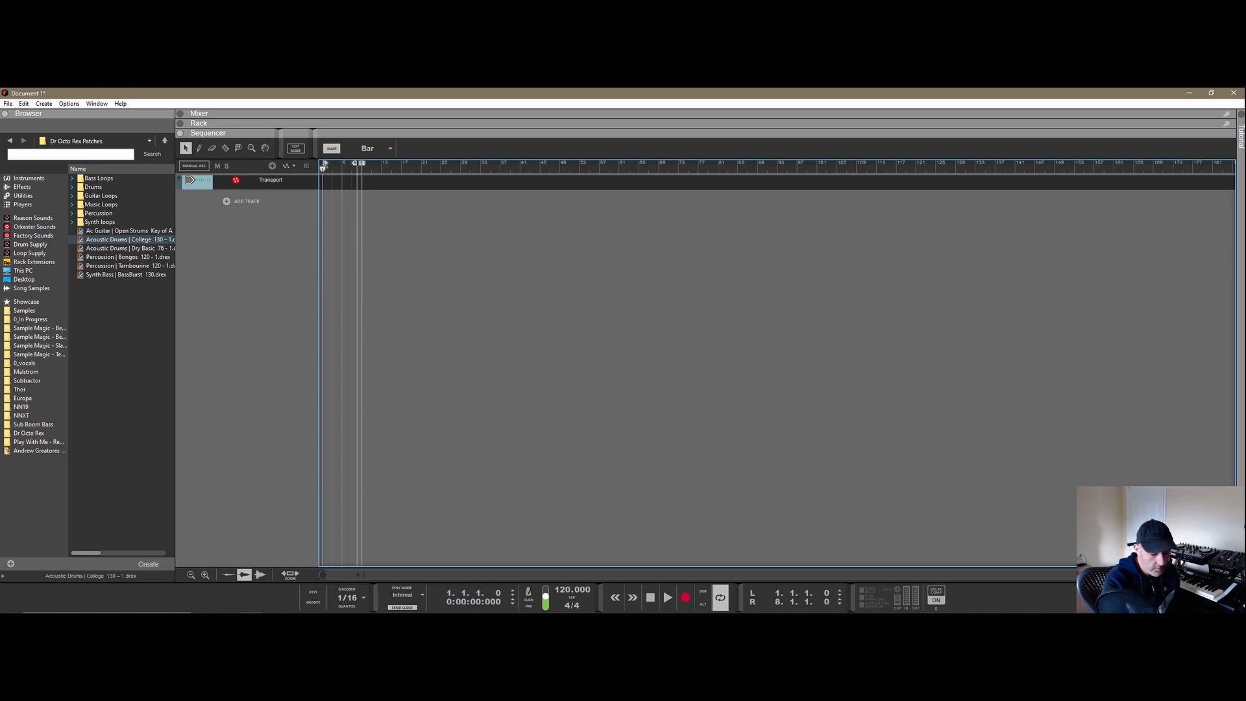
left_click_drag(1140, 574, 1080, 575)
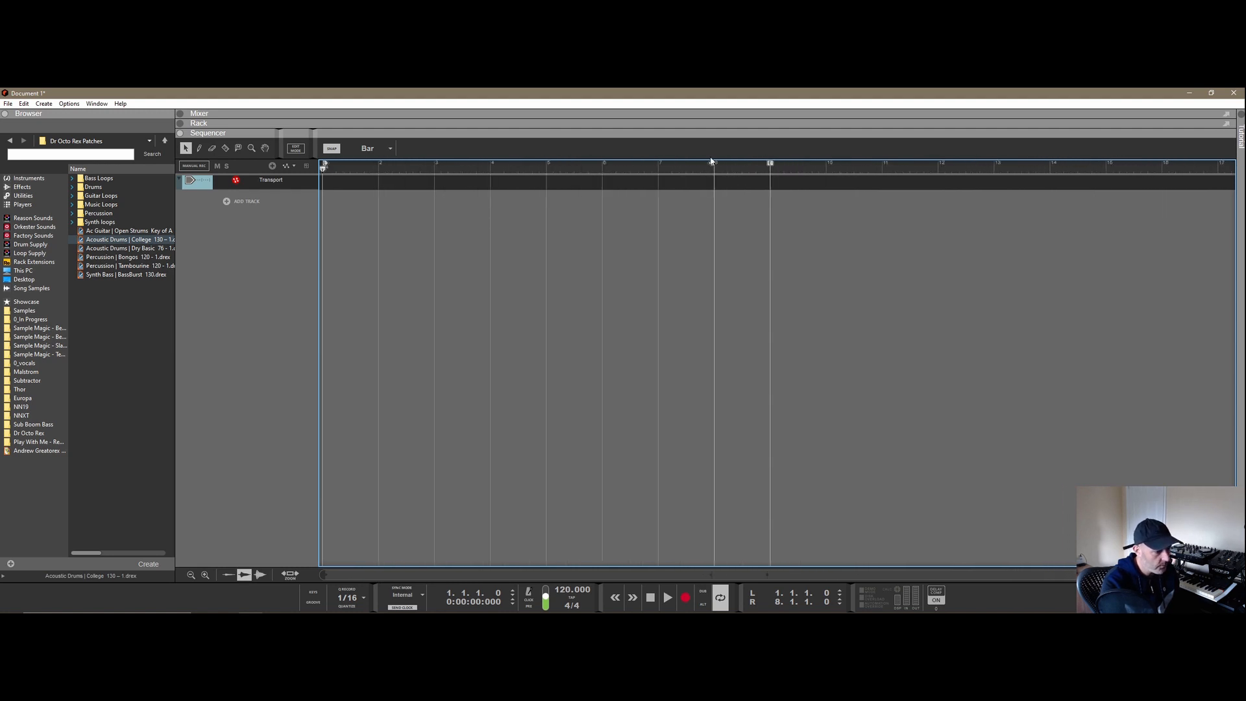
left_click_drag(713, 165, 762, 181)
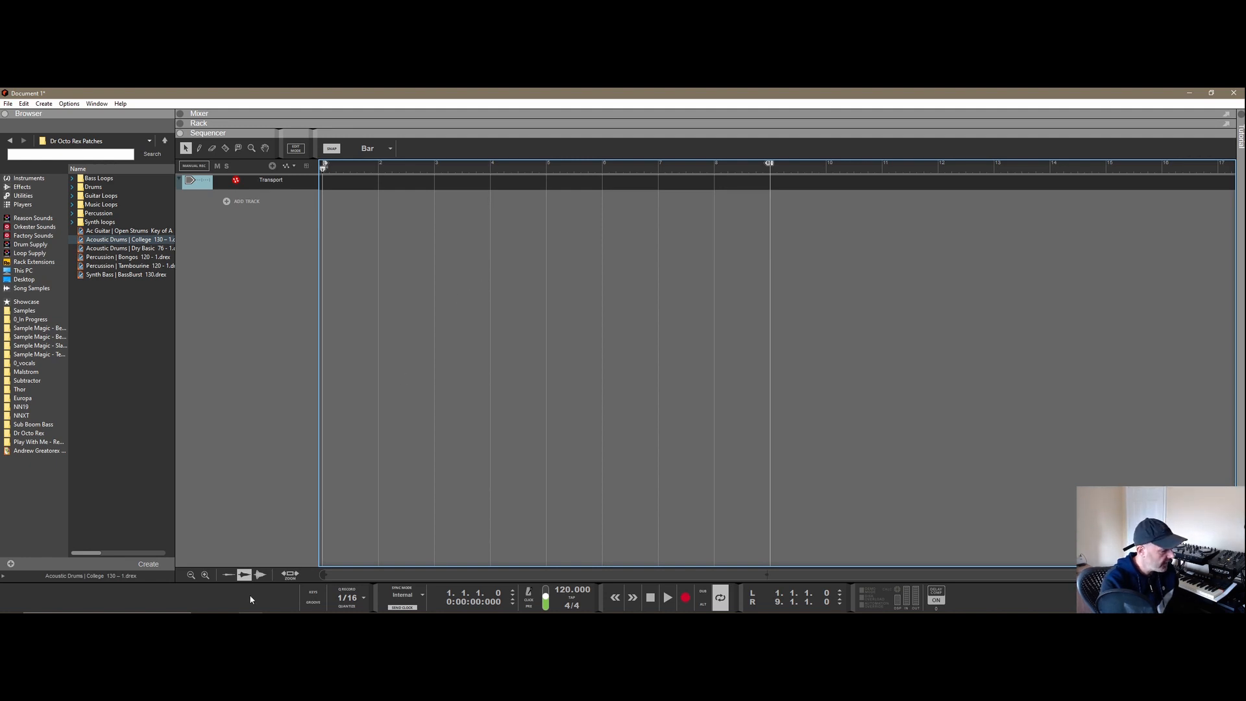
- Cycle through the sequencer's waveform display sizes and leave the largest one selected
left_click(259, 576)
left_click(228, 576)
left_click(244, 575)
left_click(260, 575)
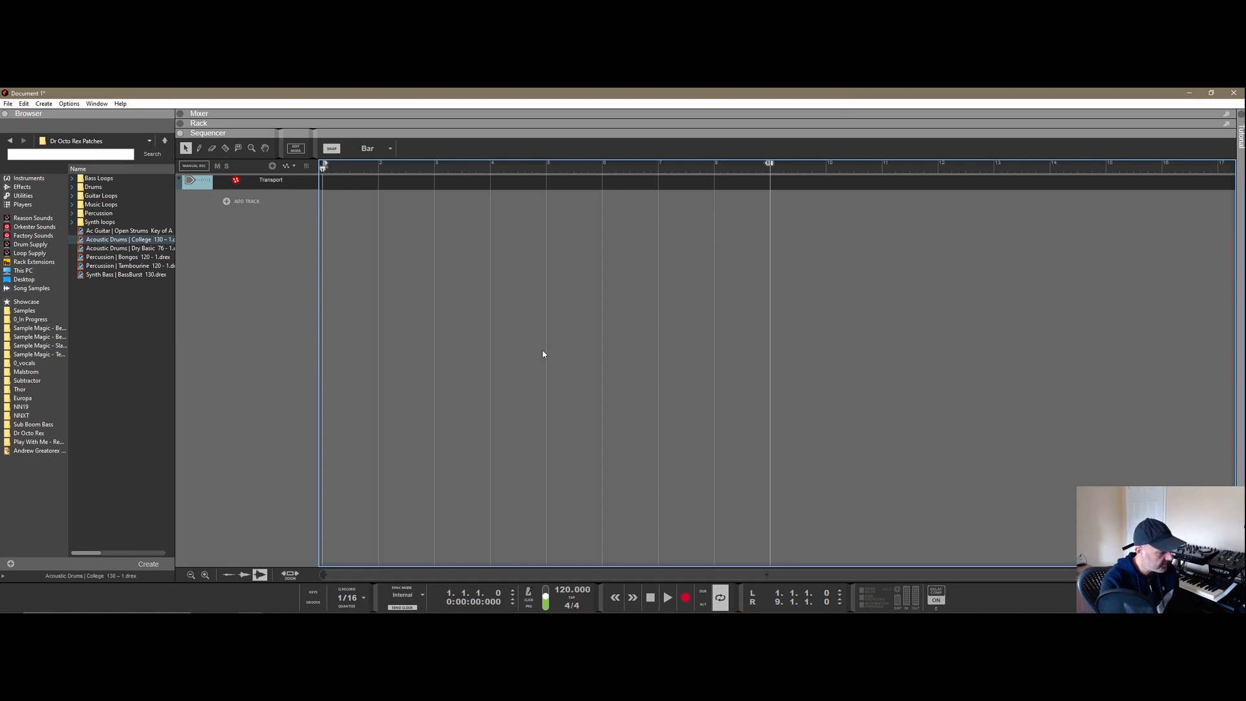
- Zoom the sequencer tracks vertically in and out, leaving the Transport track taller
left_click(205, 575)
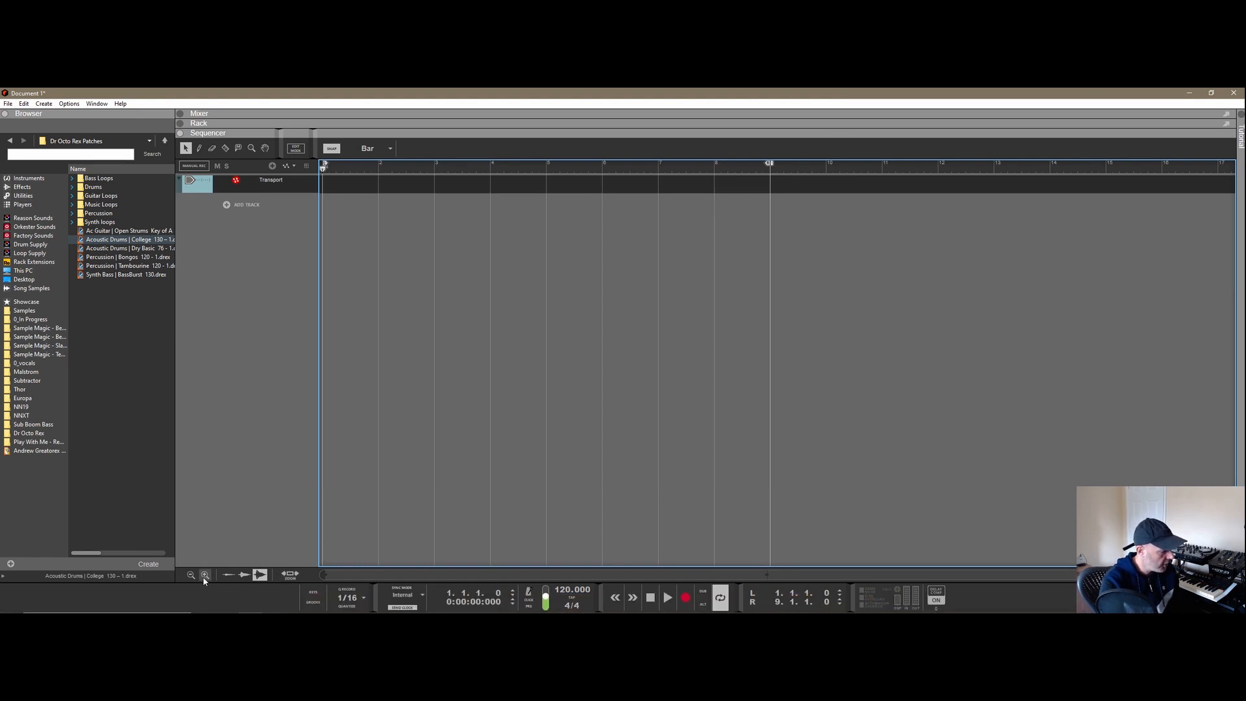
left_click(205, 575)
left_click(205, 576)
left_click(205, 576)
left_click(191, 576)
left_click(190, 576)
left_click(191, 575)
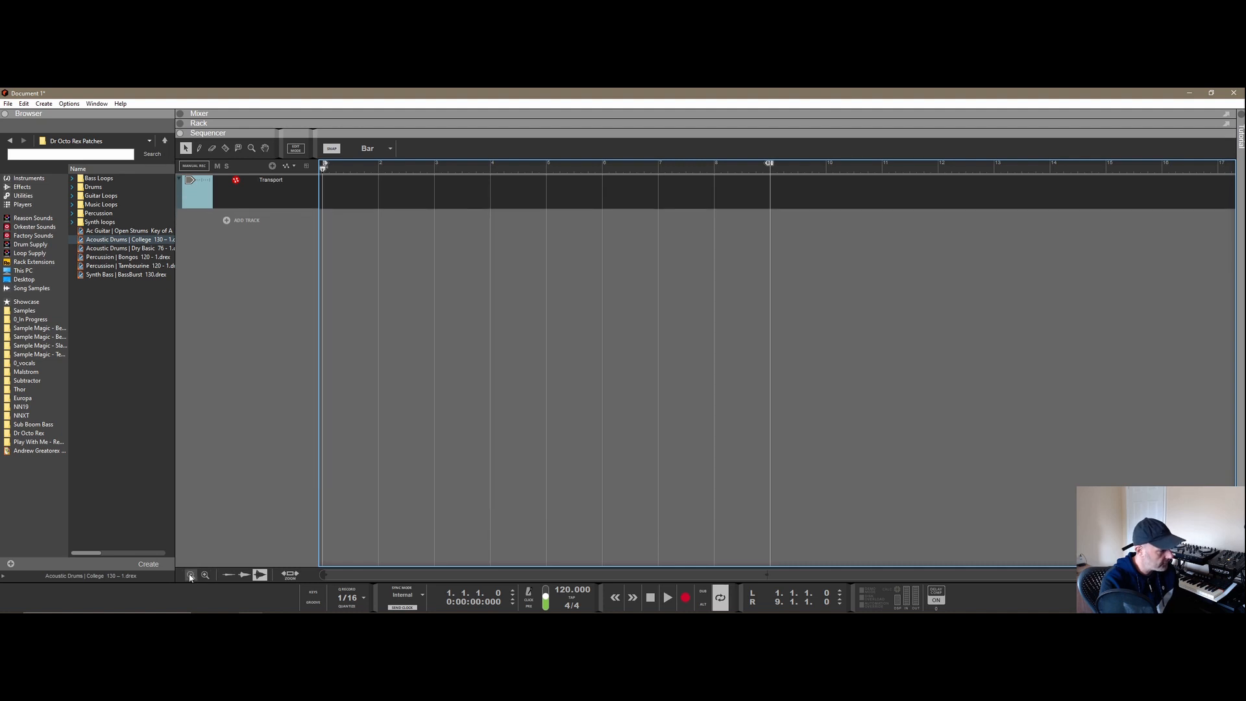
left_click(191, 576)
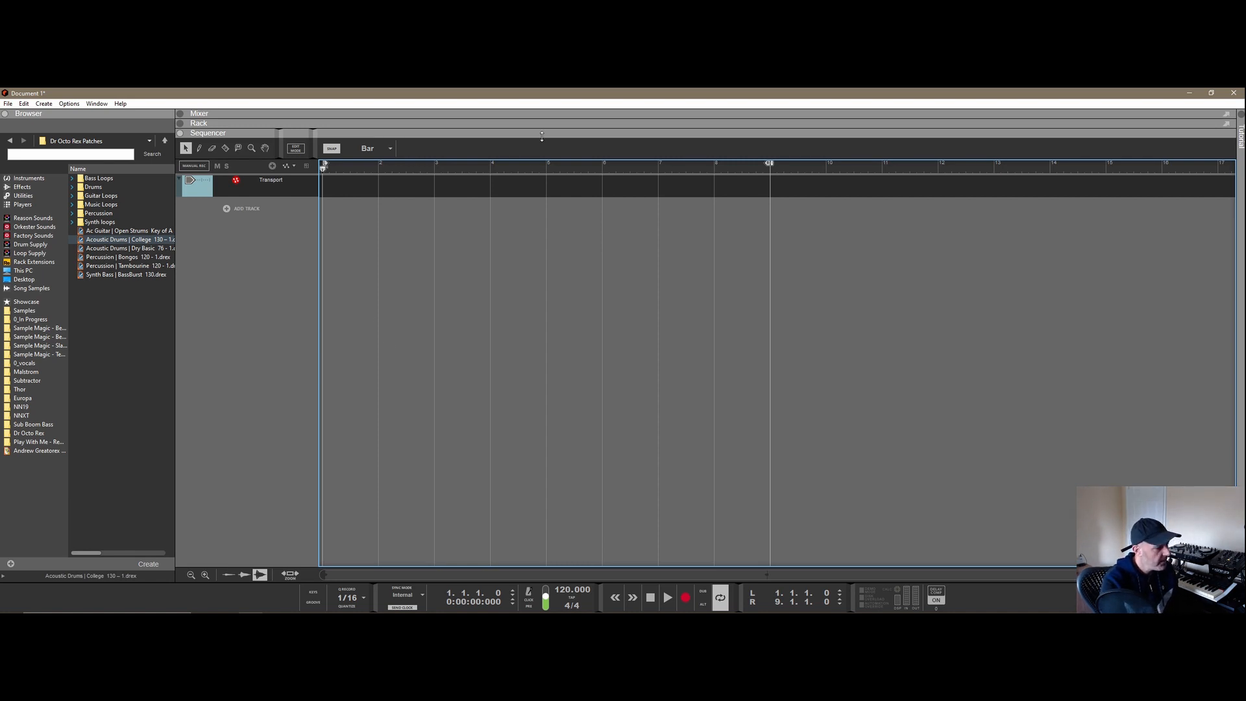
- Resize the mixer, rack and sequencer areas so all three show together, giving the rack the most height
left_click_drag(541, 136, 551, 283)
left_click_drag(588, 123, 591, 192)
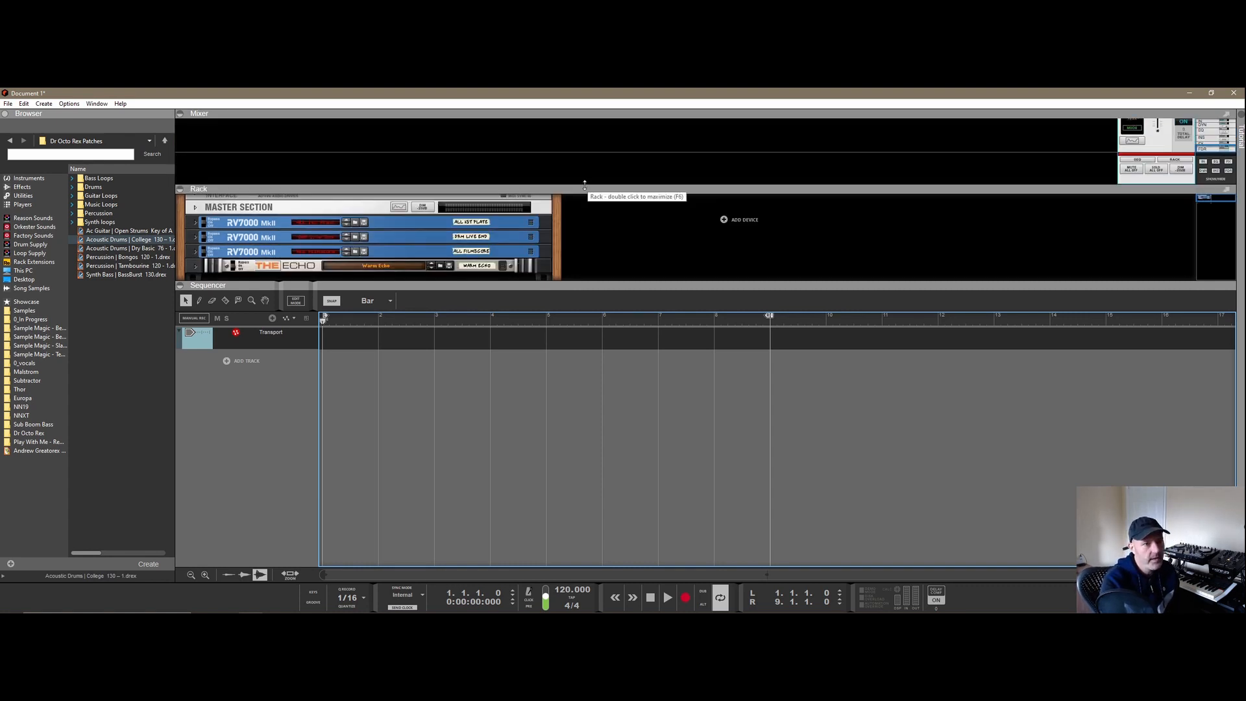
left_click_drag(585, 185, 594, 164)
left_click_drag(595, 281, 596, 327)
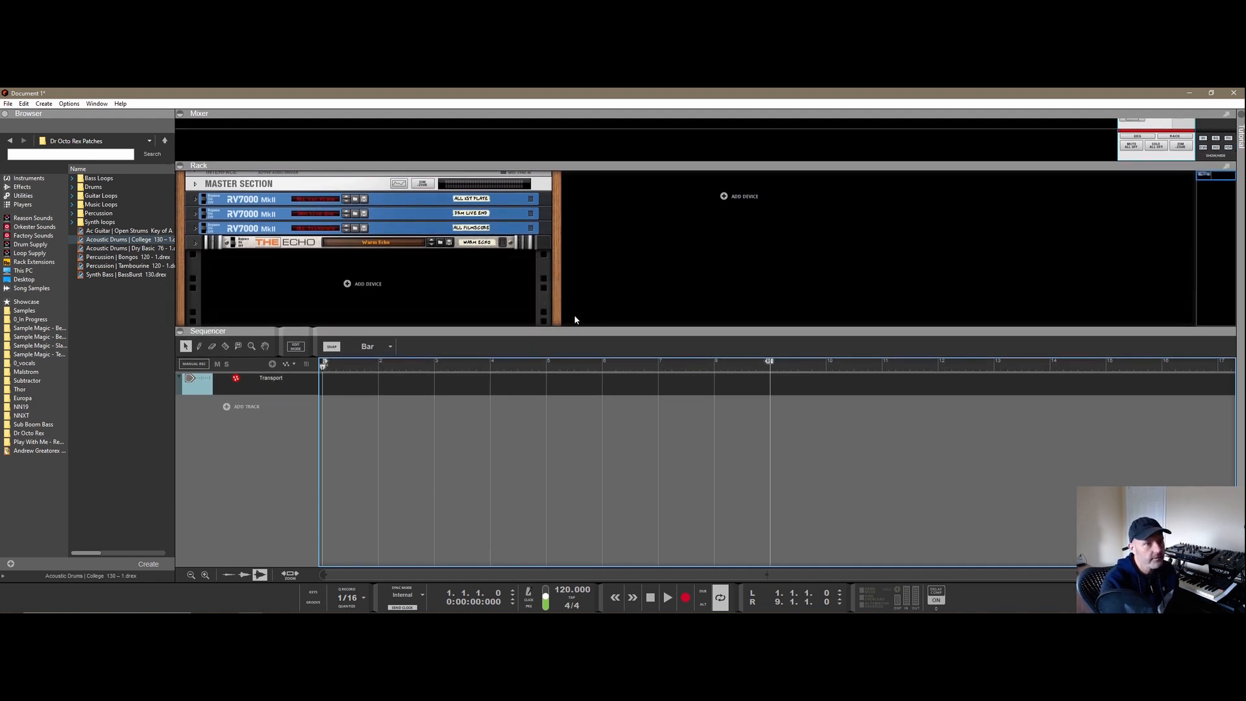
left_click_drag(599, 357, 603, 425)
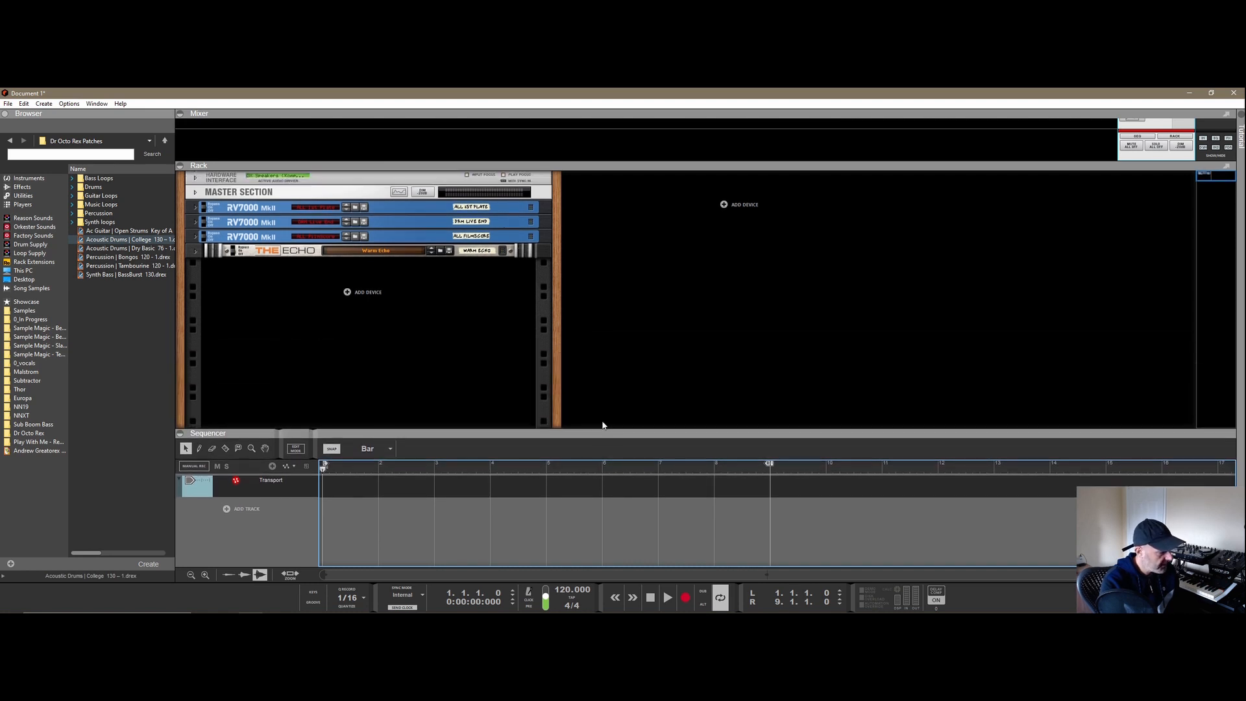
left_click_drag(621, 170, 629, 200)
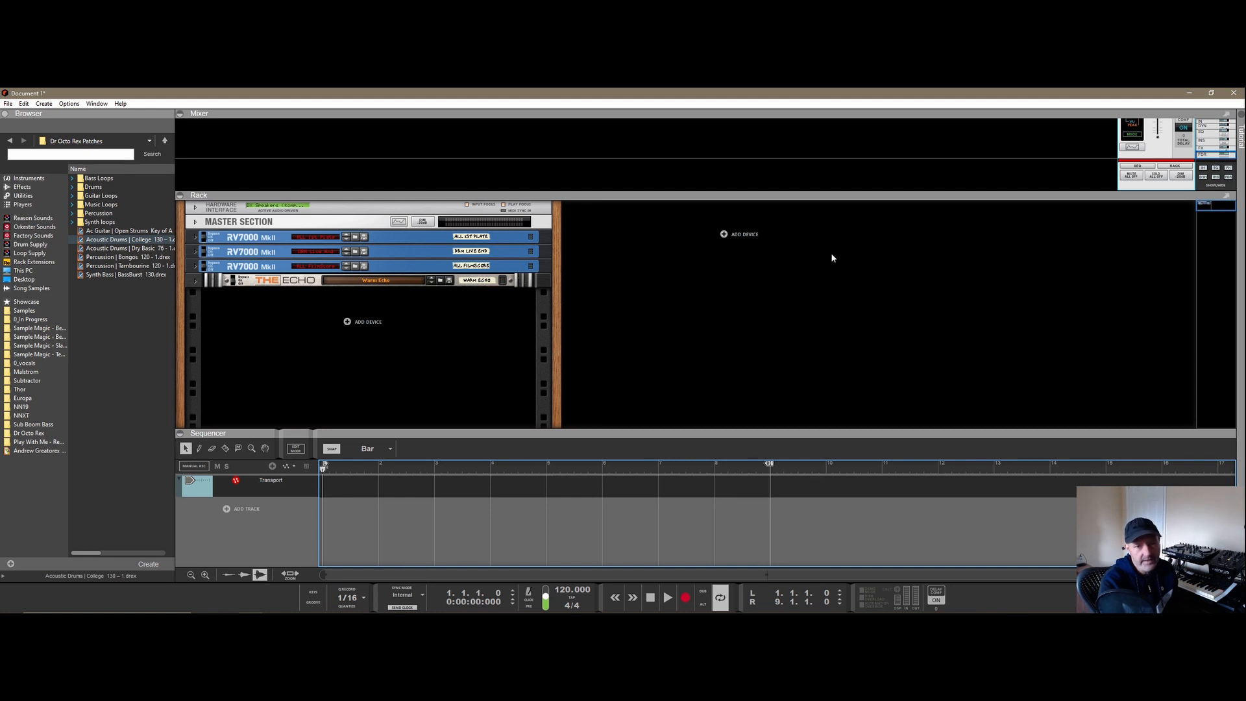
right_click(351, 325)
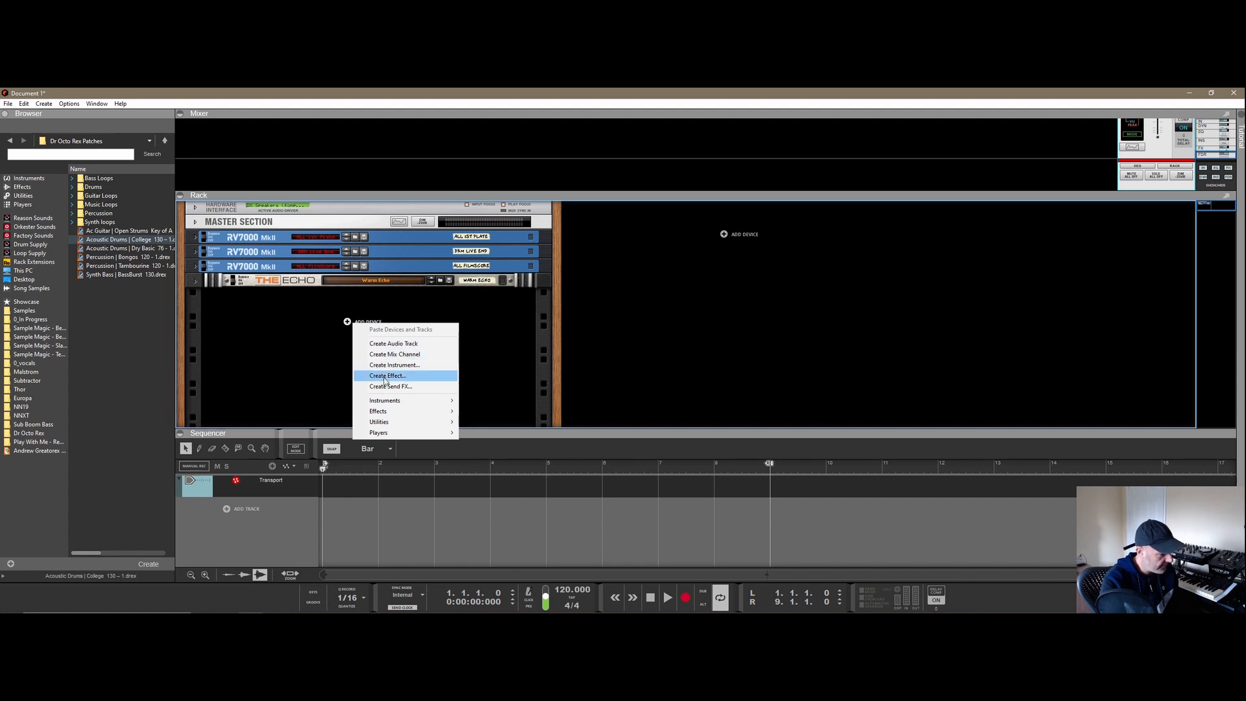
mouse_move(397, 405)
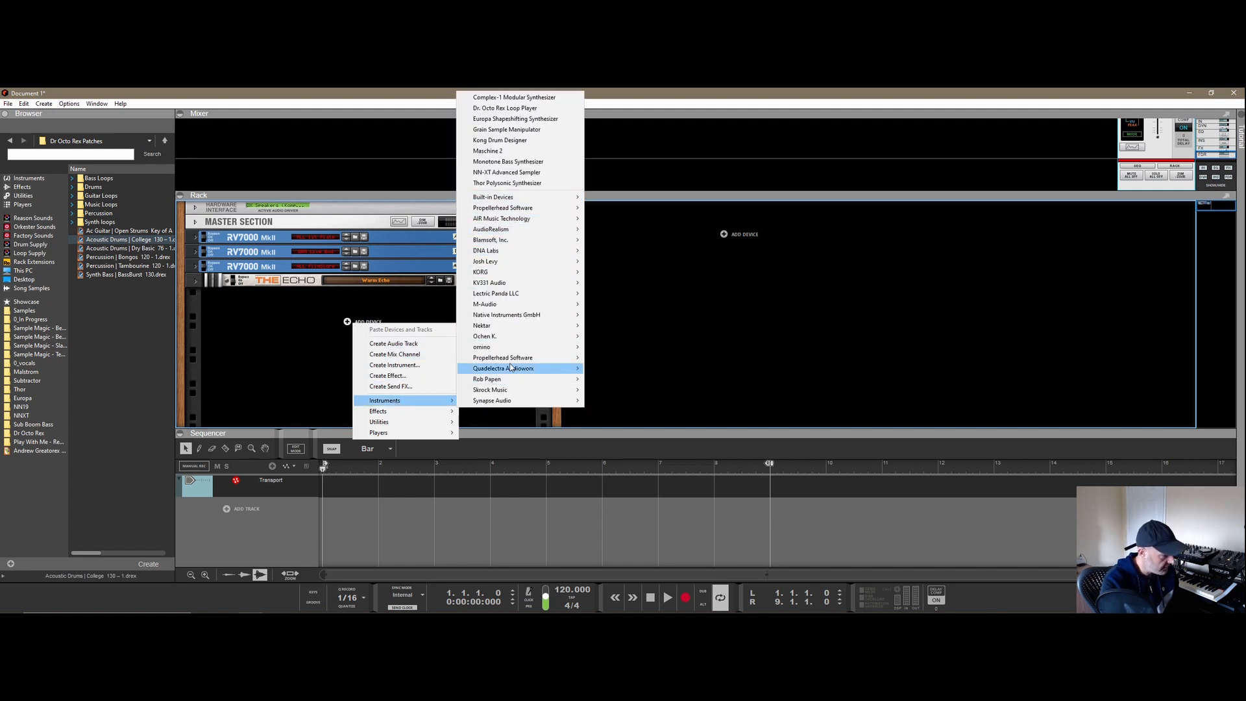
mouse_move(512, 368)
right_click(303, 330)
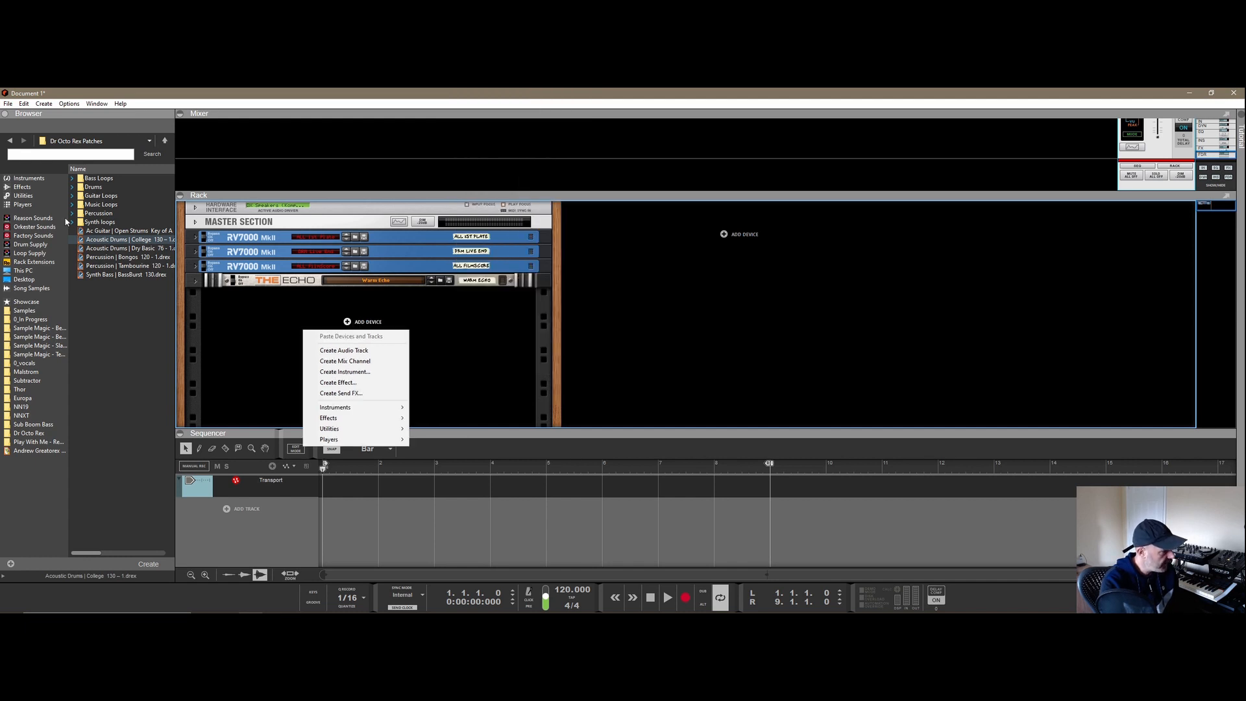
- Add a Dr. Octo Rex Loop Player from the browser's built-in instruments to the rack below The Echo
left_click(42, 178)
left_click(7, 116)
left_click(8, 122)
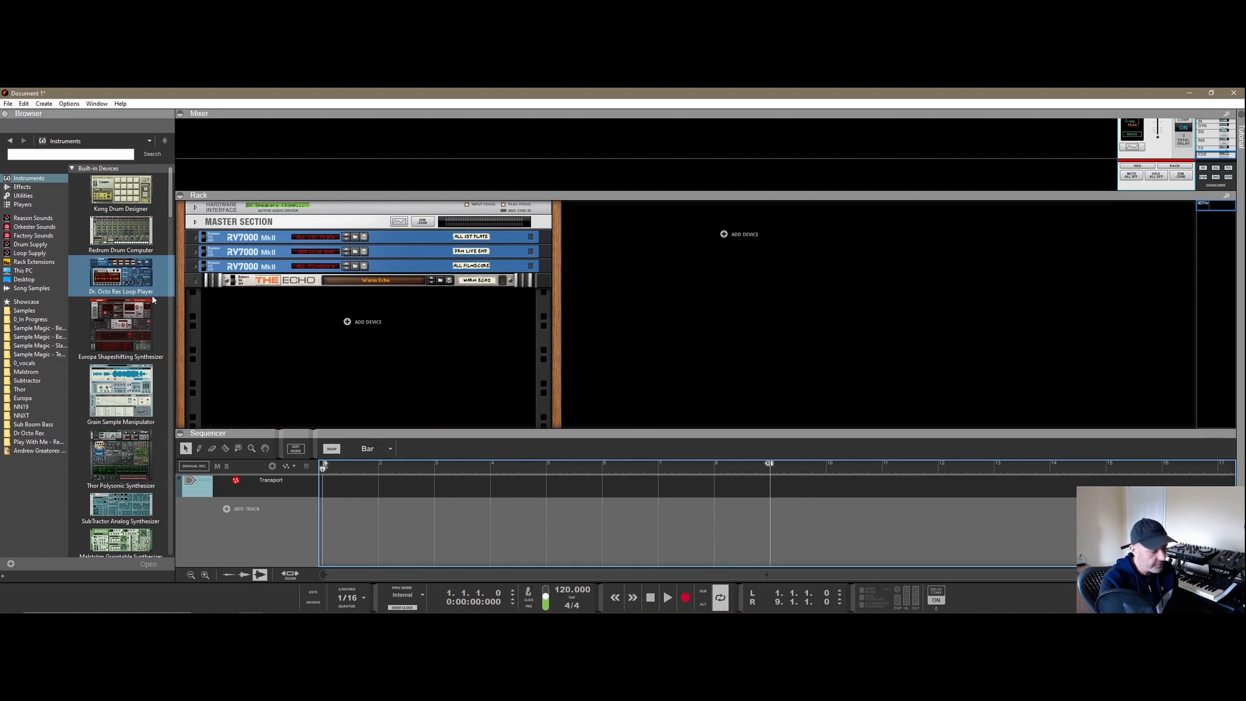
left_click_drag(132, 272, 420, 334)
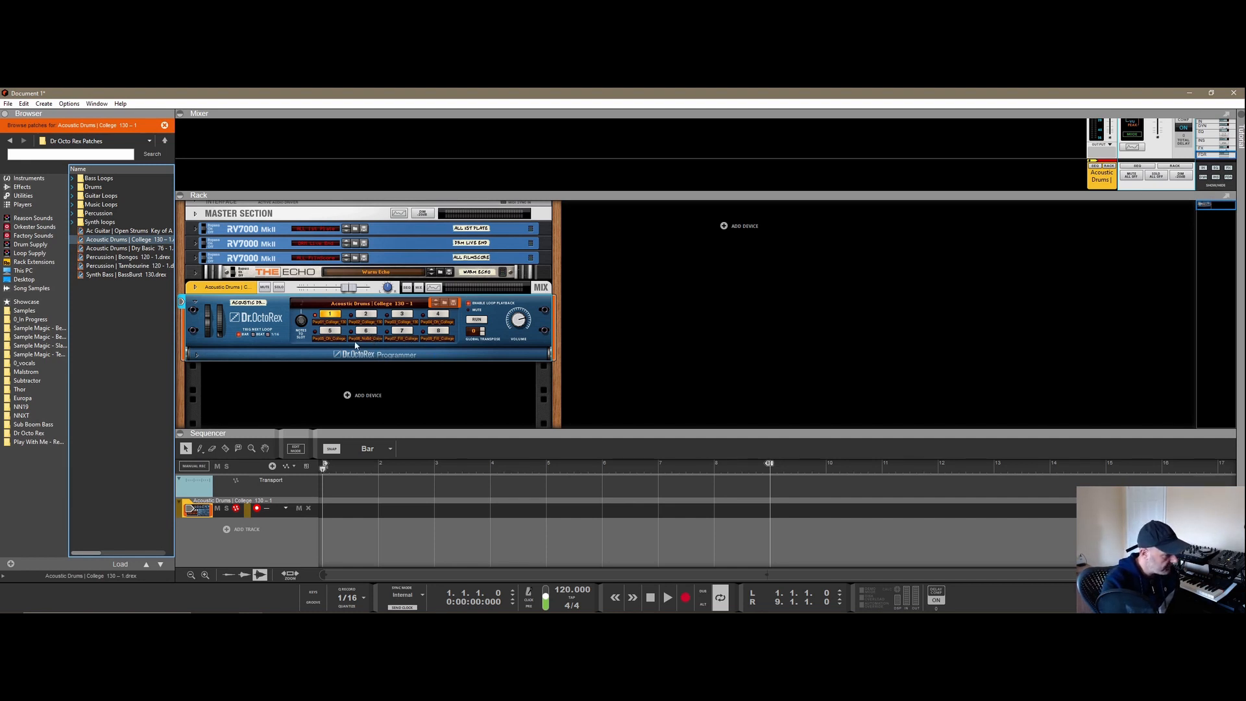
- Audition the default drum loop in the Dr. Octo Rex, stop it, and reset the device to an empty patch
left_click(476, 320)
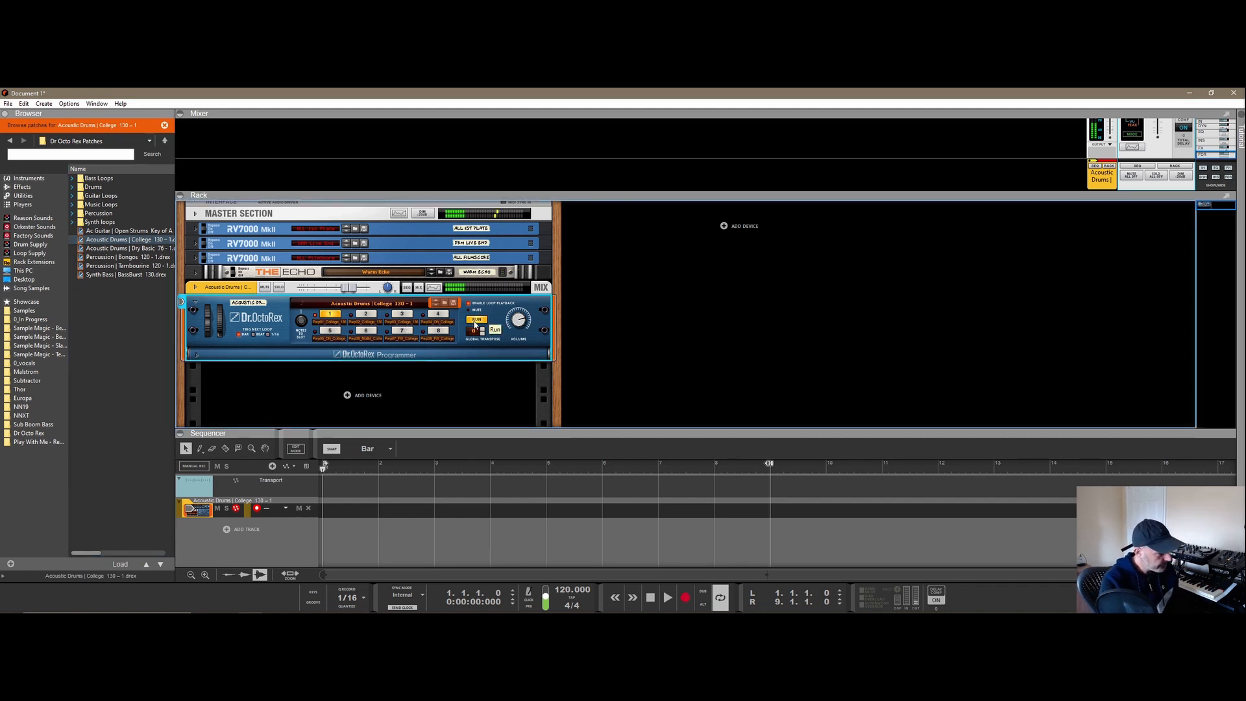
left_click(476, 320)
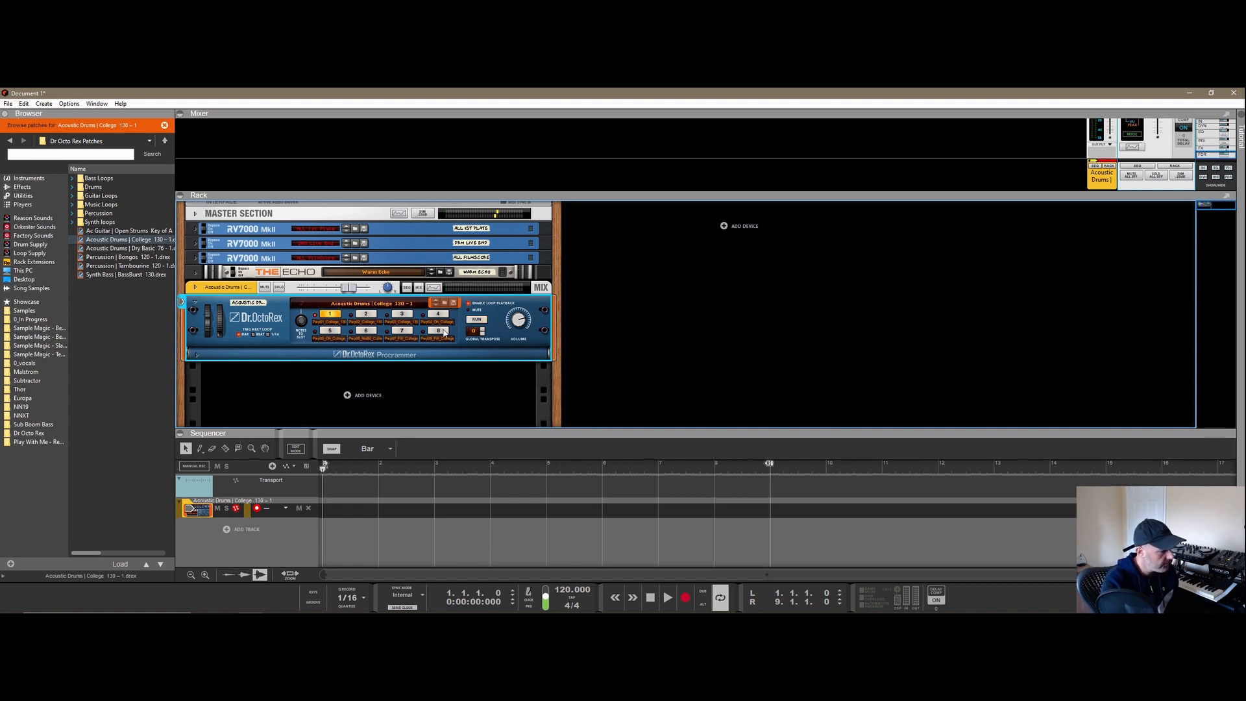
right_click(495, 331)
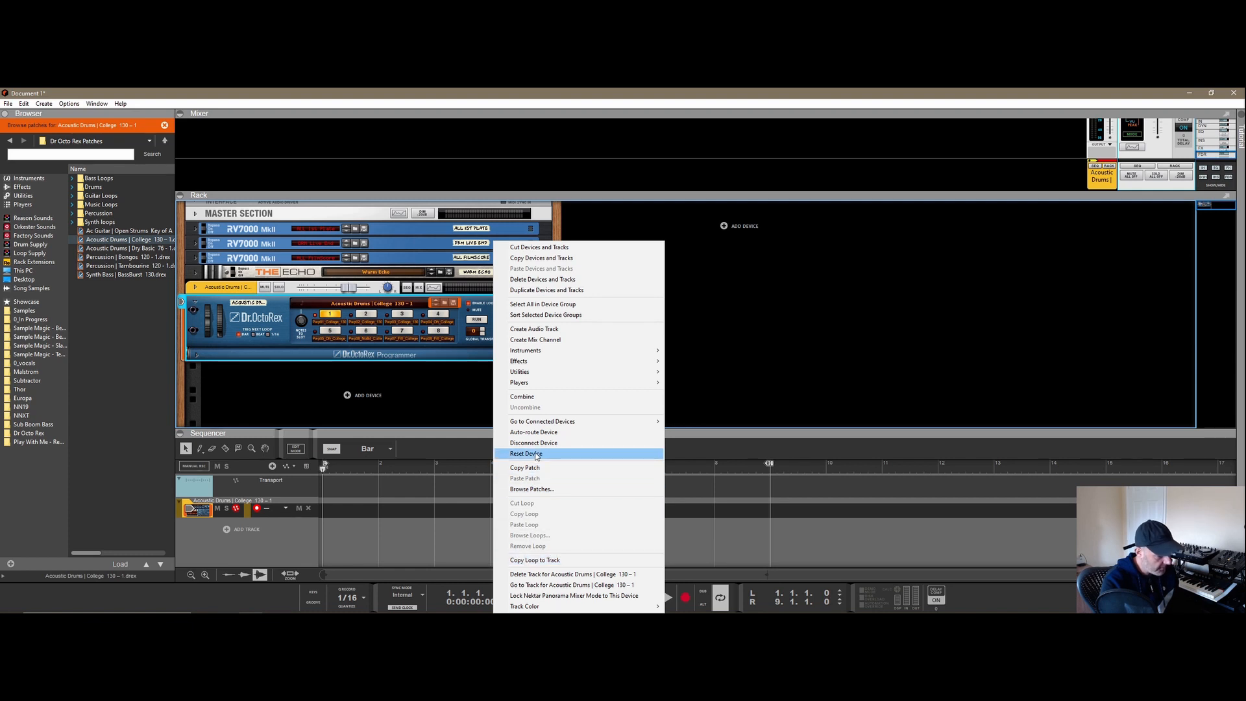
left_click(525, 453)
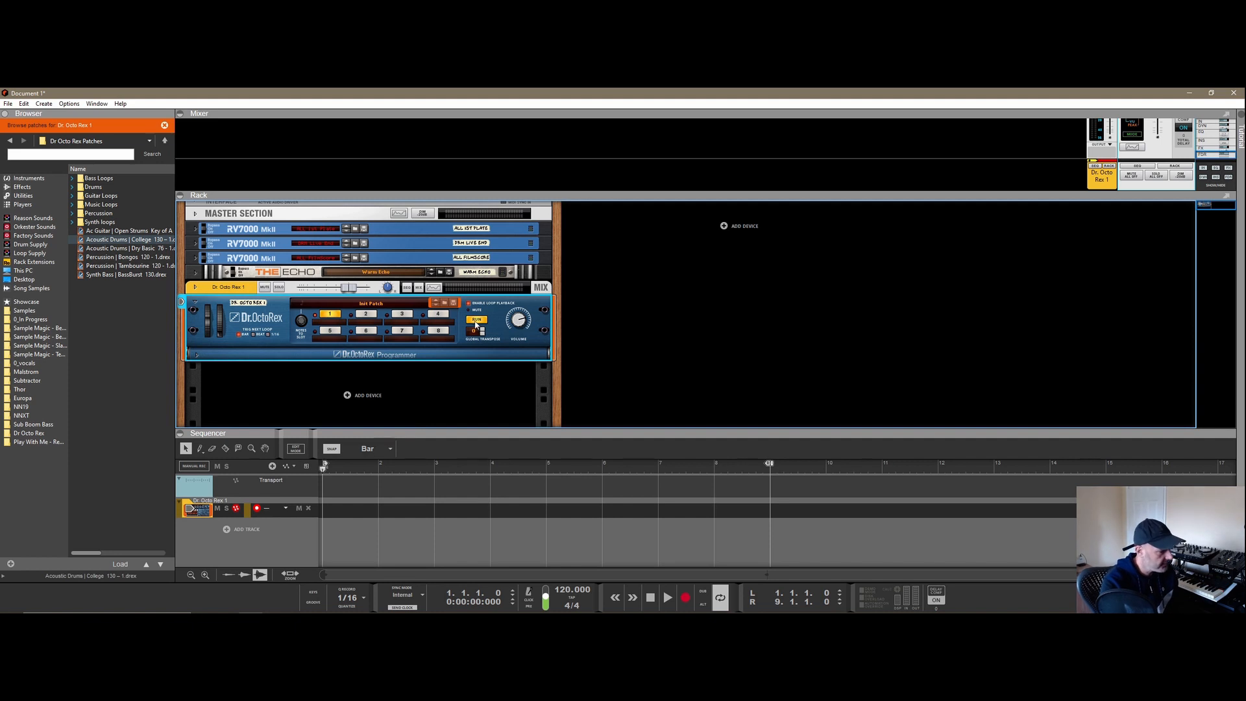
- Load bln2_drm130_chillpill_ful.rx2 into the Dr. Octo Rex from the drum loops folder of Sample Magic - Berlin Techno 2
left_click(39, 328)
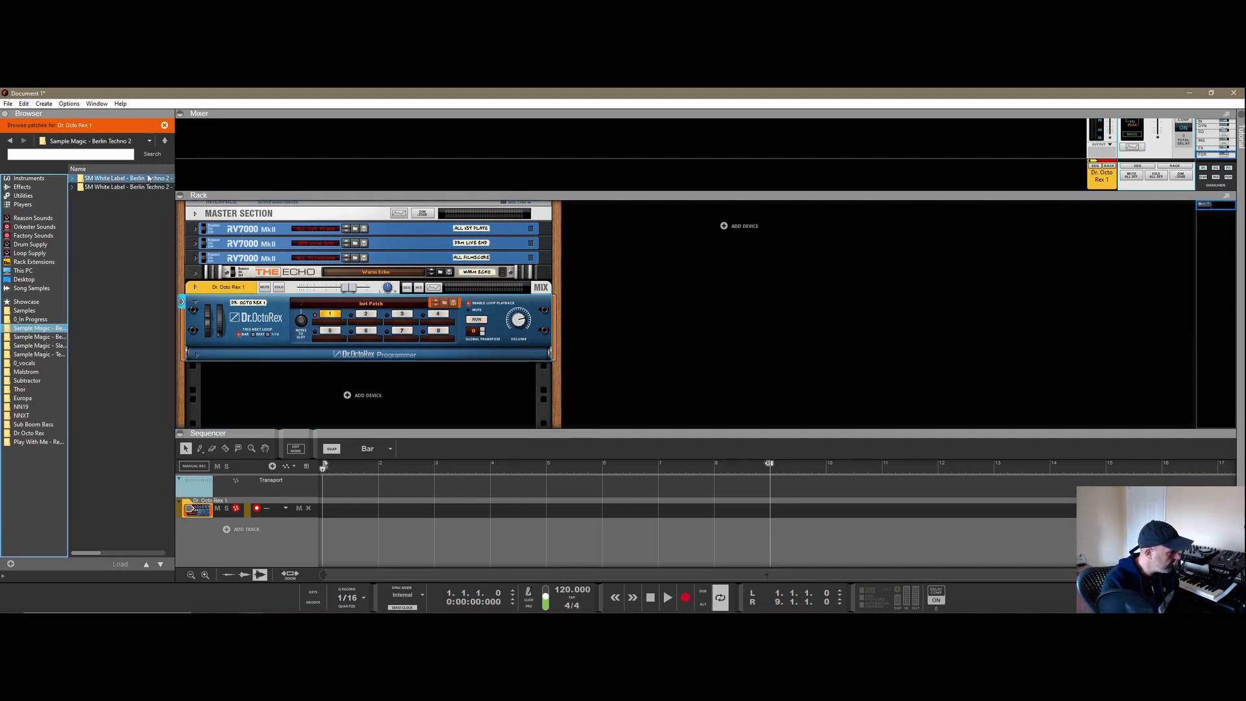
double_click(133, 187)
left_click(120, 214)
double_click(121, 214)
left_click_drag(133, 179, 396, 261)
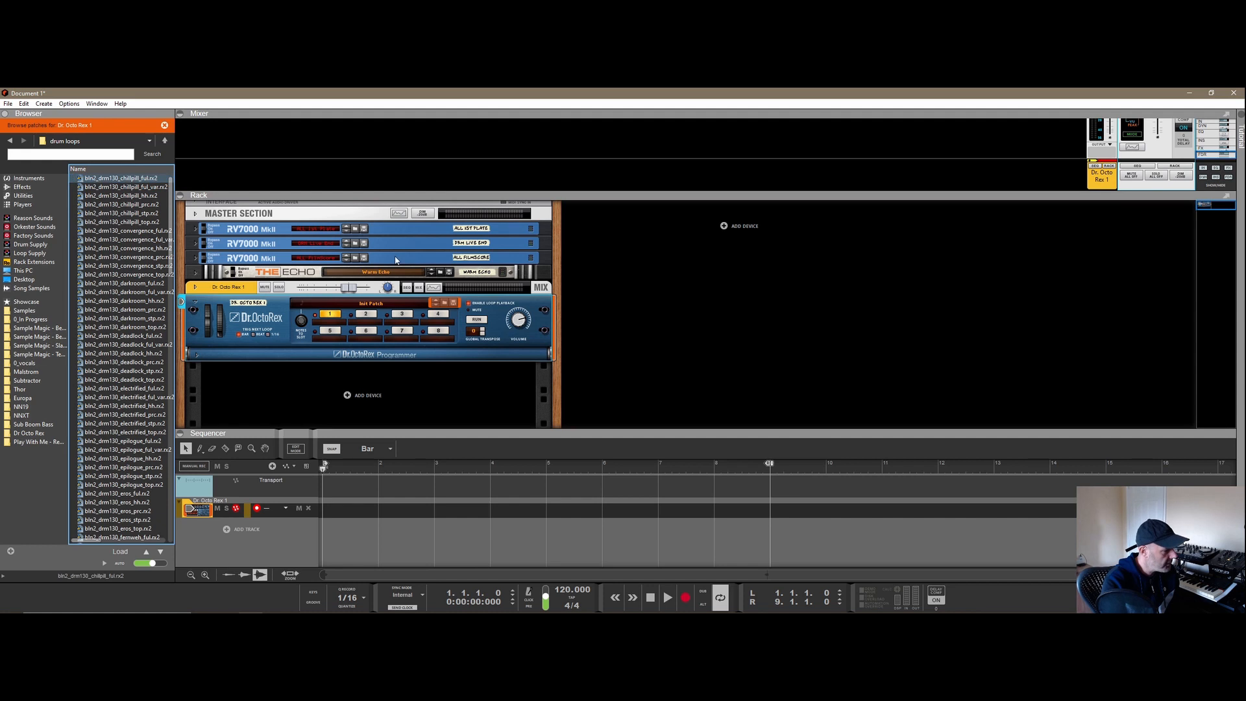
left_click(133, 181)
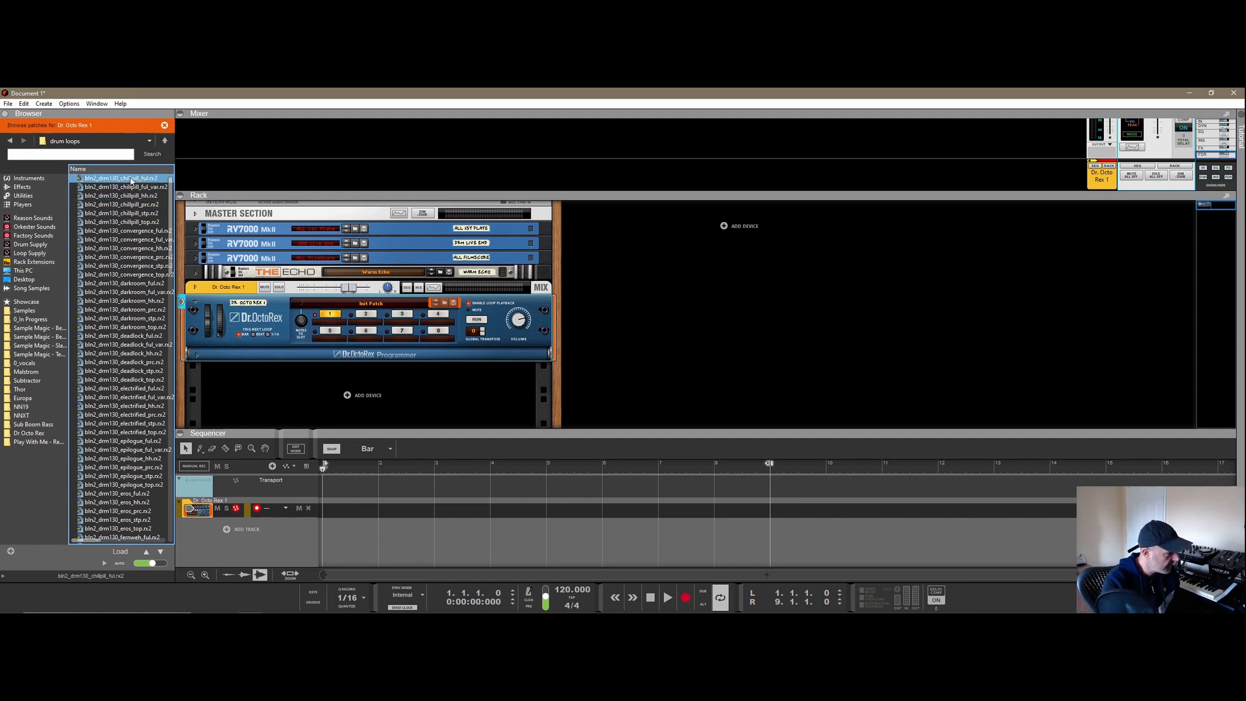
- Run the loaded chillpill loop in the Dr. Octo Rex, stop it, and start it again
left_click(477, 319)
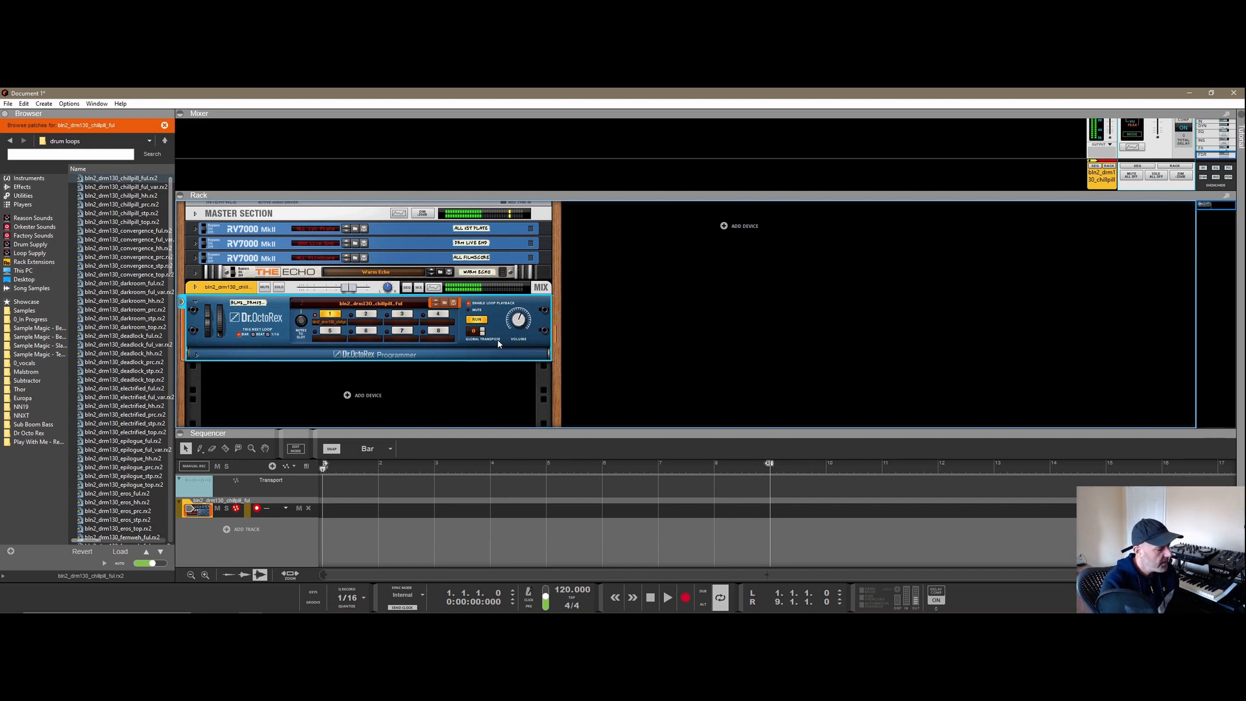
left_click(481, 324)
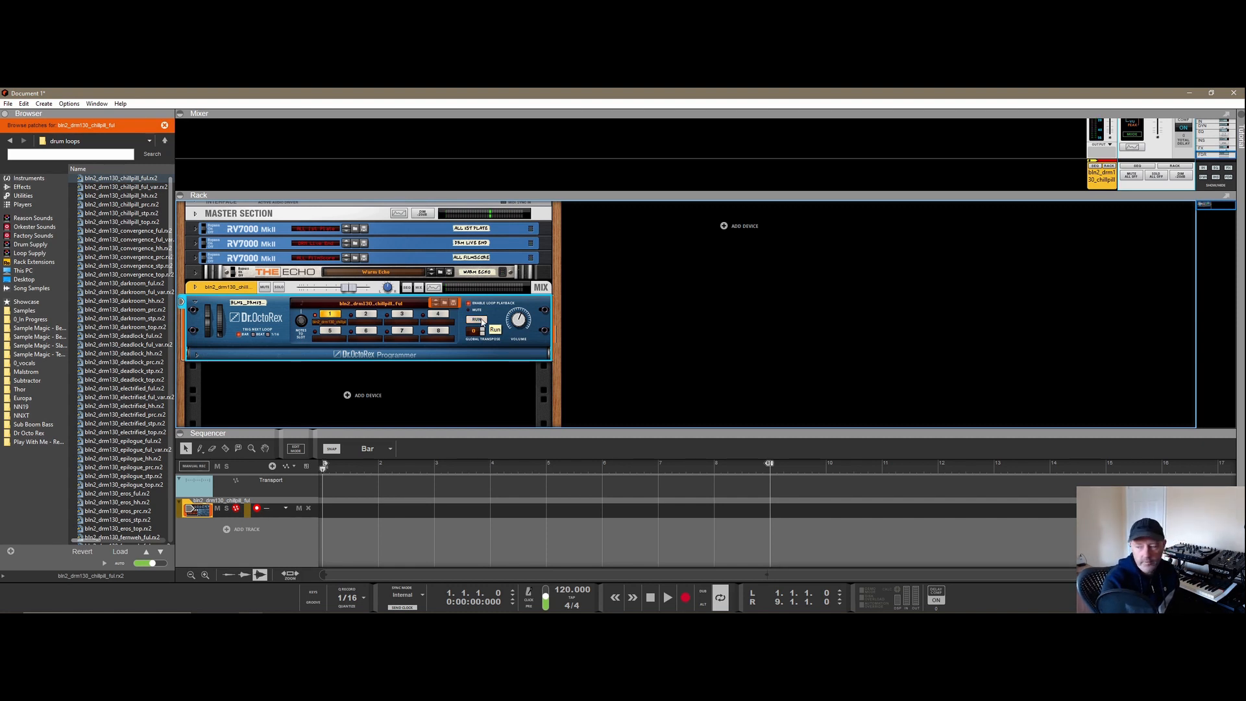
left_click(480, 321)
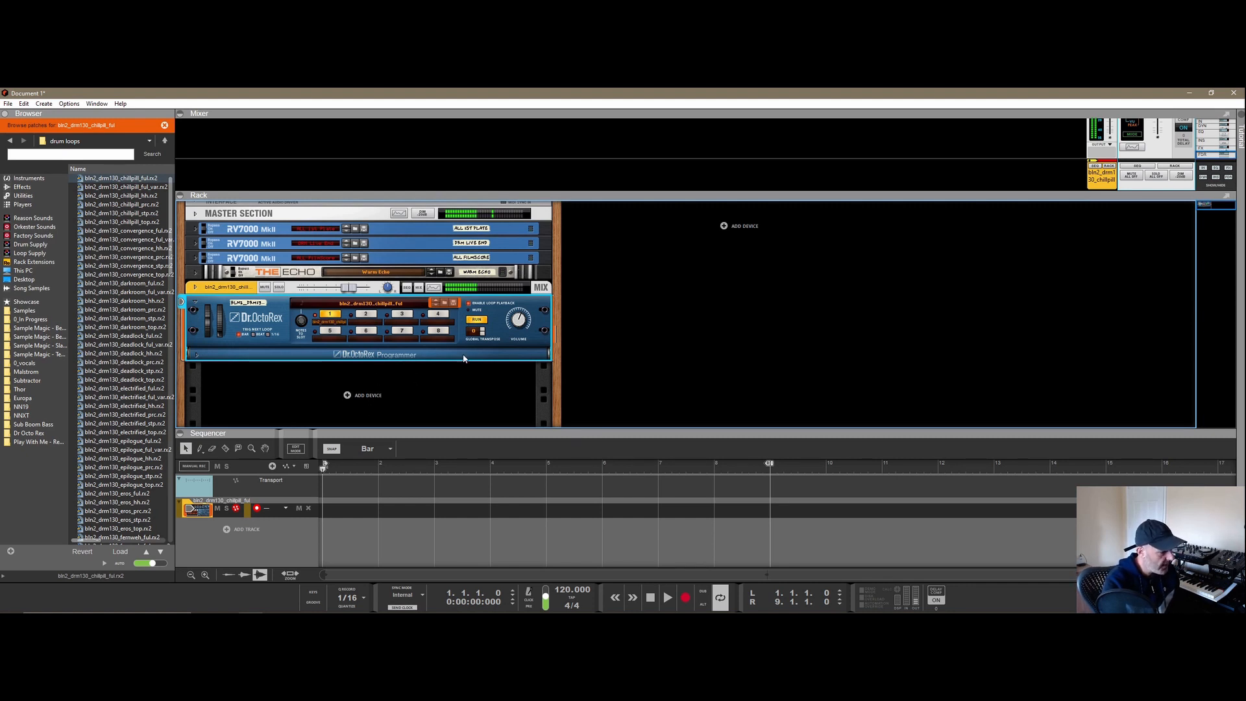
- Add a Europa Shapeshifting Synthesizer below the Dr. Octo Rex and stop playback
right_click(370, 401)
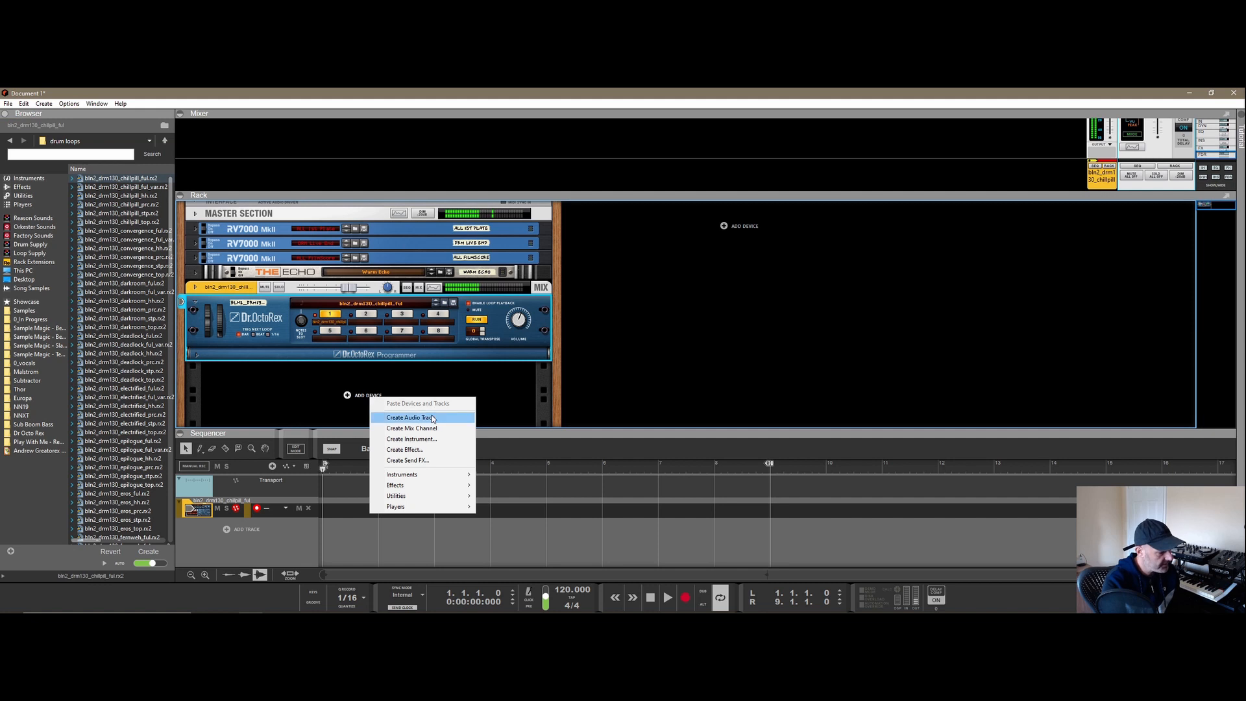
mouse_move(416, 475)
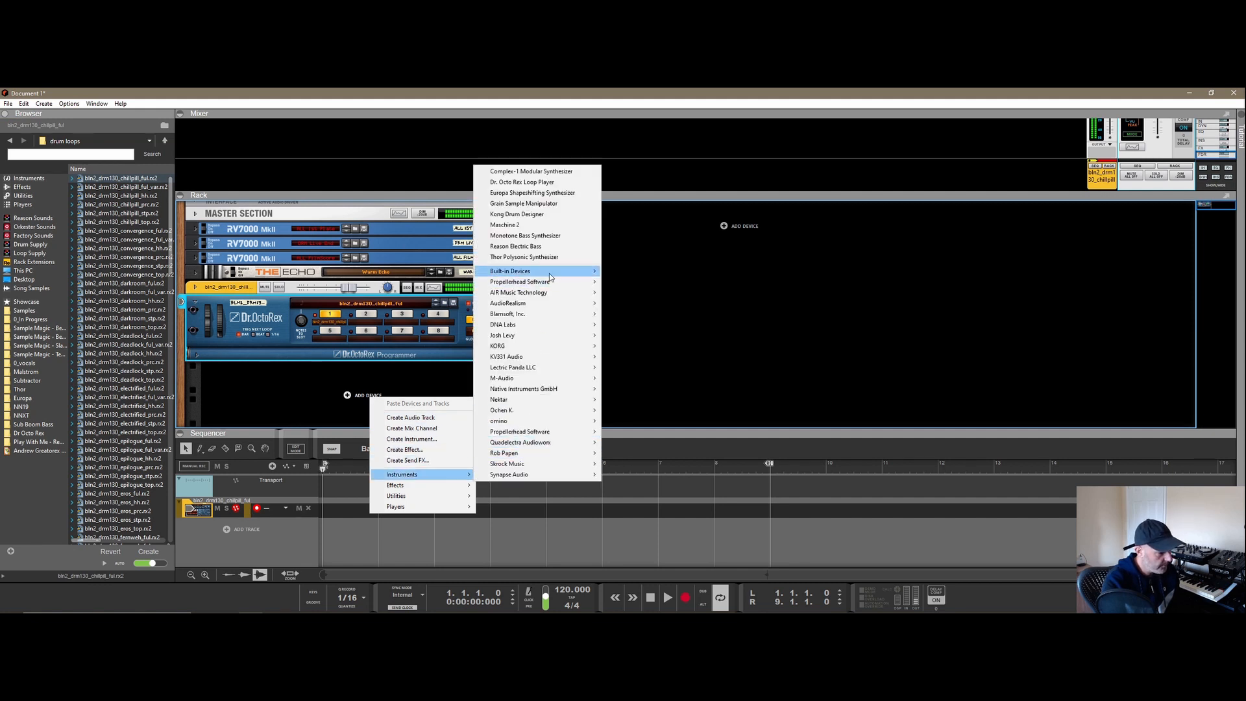
left_click(531, 203)
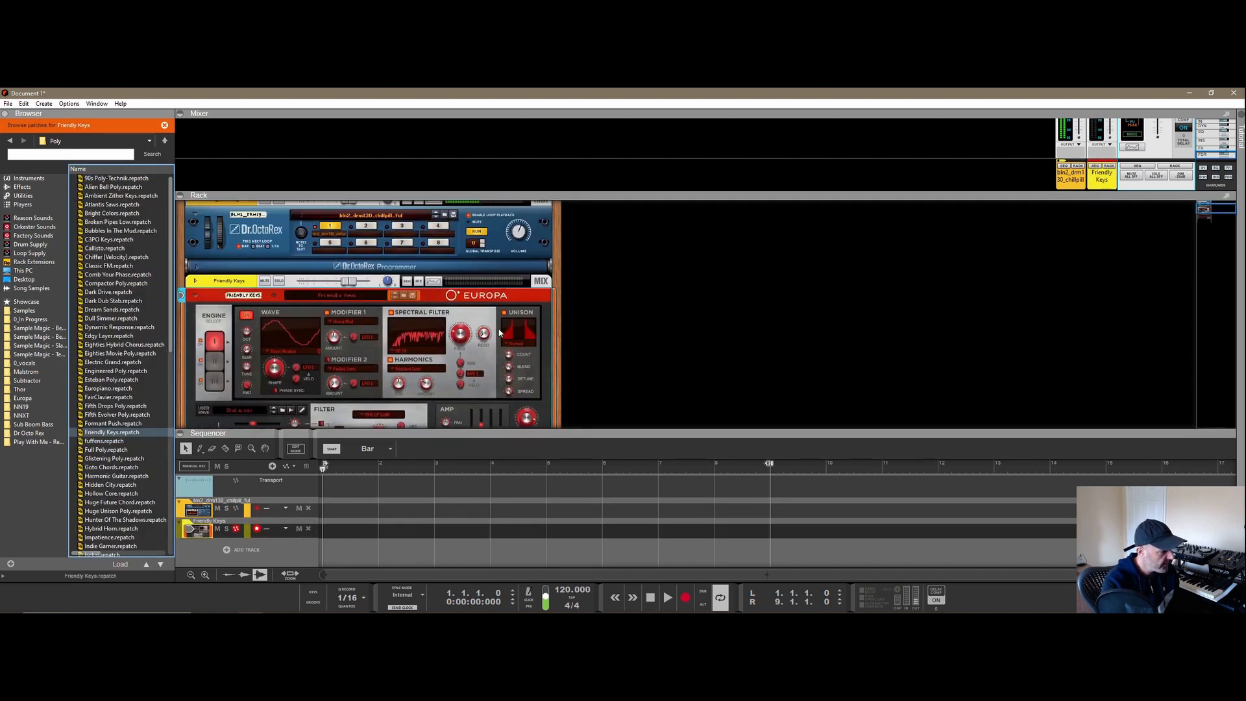
left_click(651, 598)
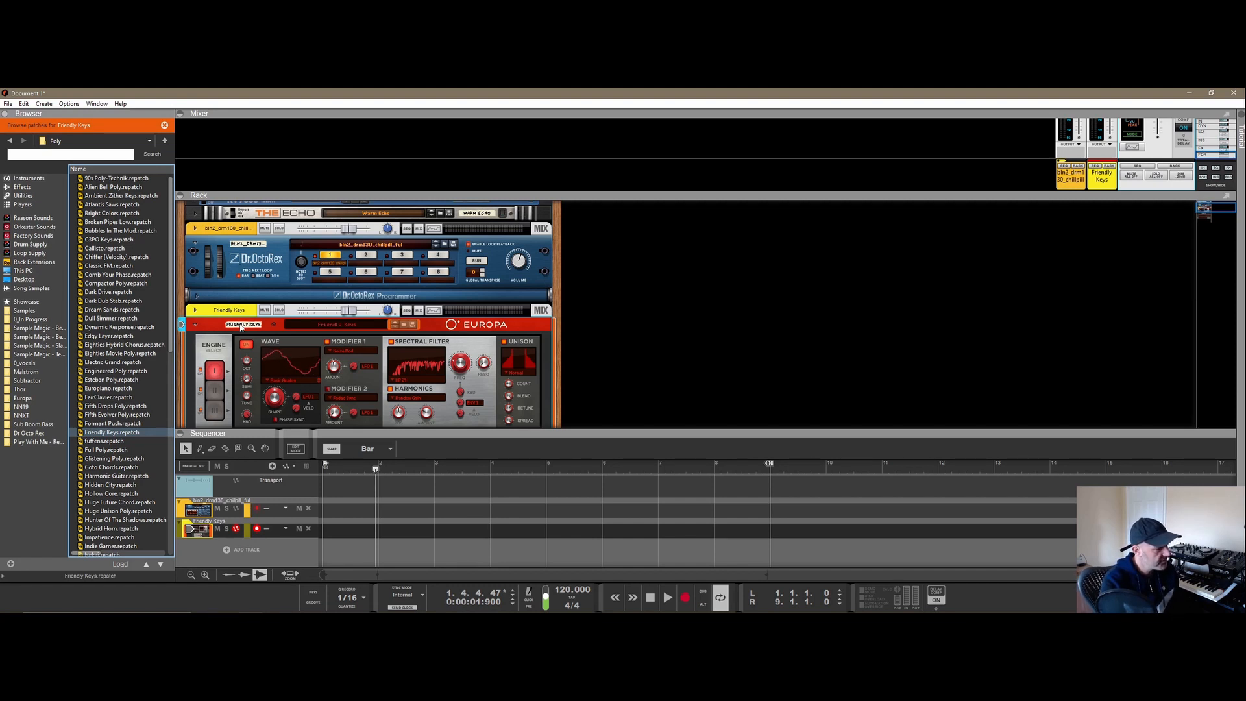
- Move the Europa with its mix channel between the two rack columns, leaving it at the top of the second column
scroll(787, 275, "up", 2)
scroll(768, 270, "down", 1)
scroll(723, 281, "up", 1)
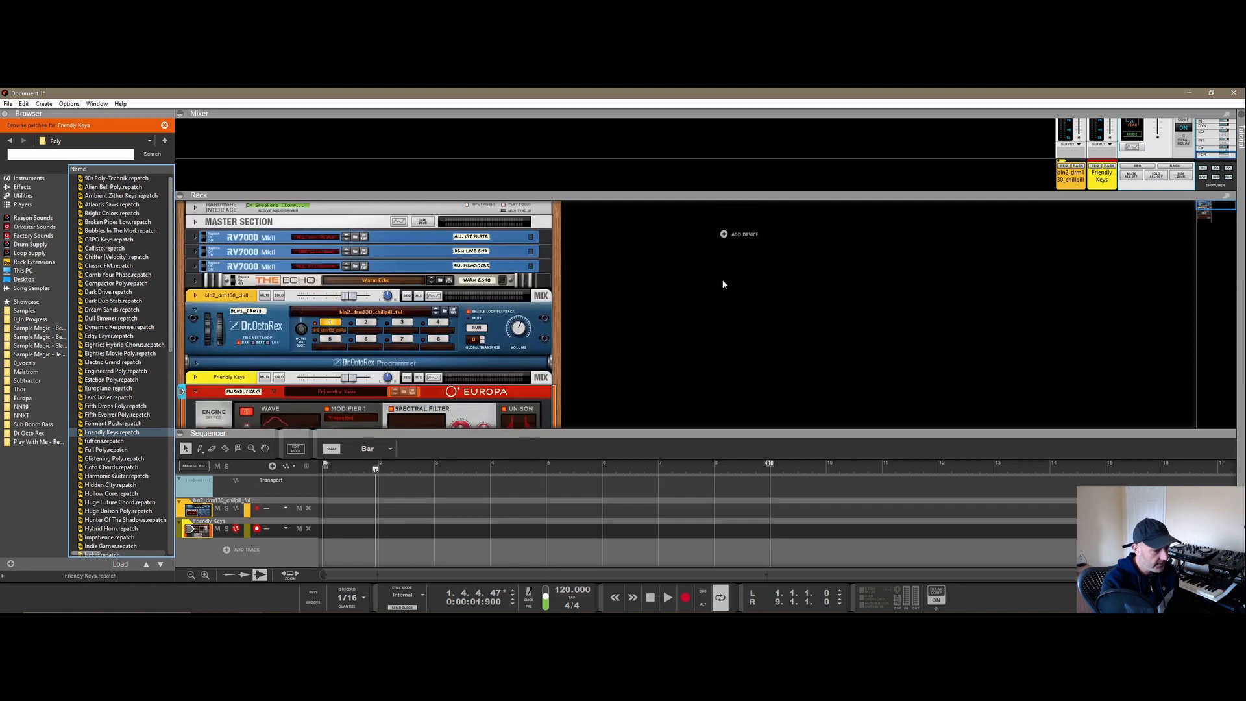
scroll(746, 252, "down", 1)
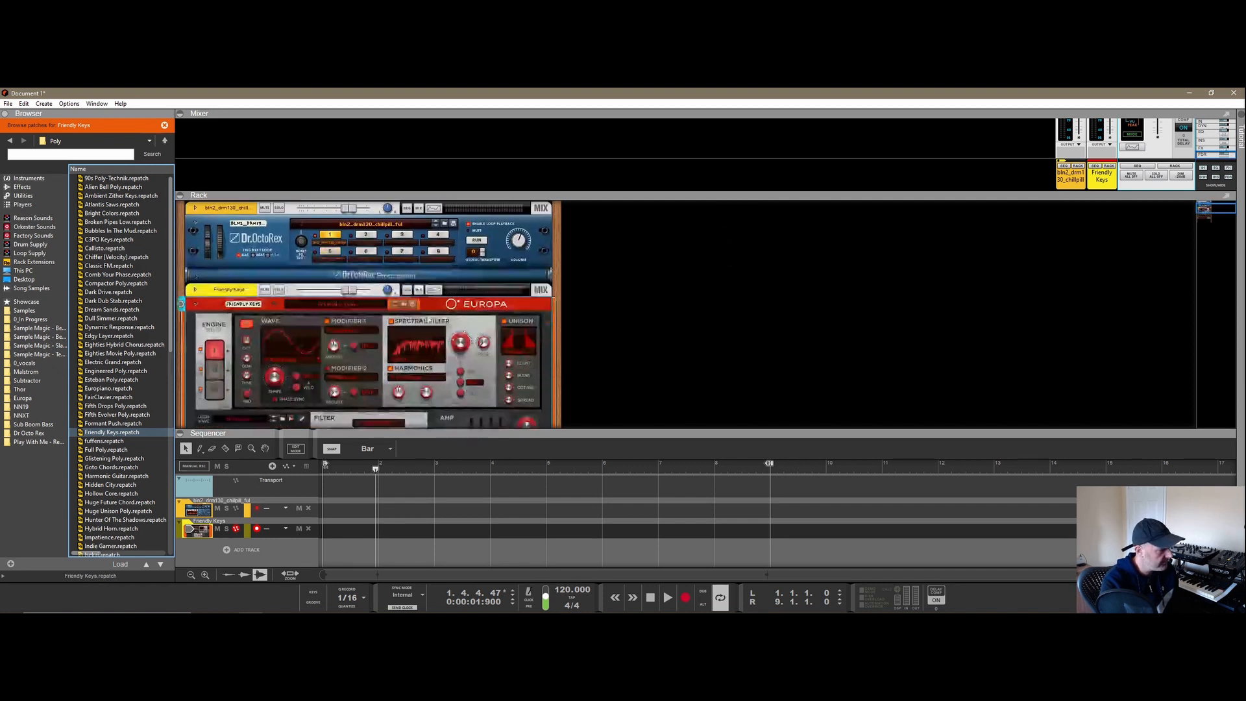
left_click_drag(227, 290, 655, 223)
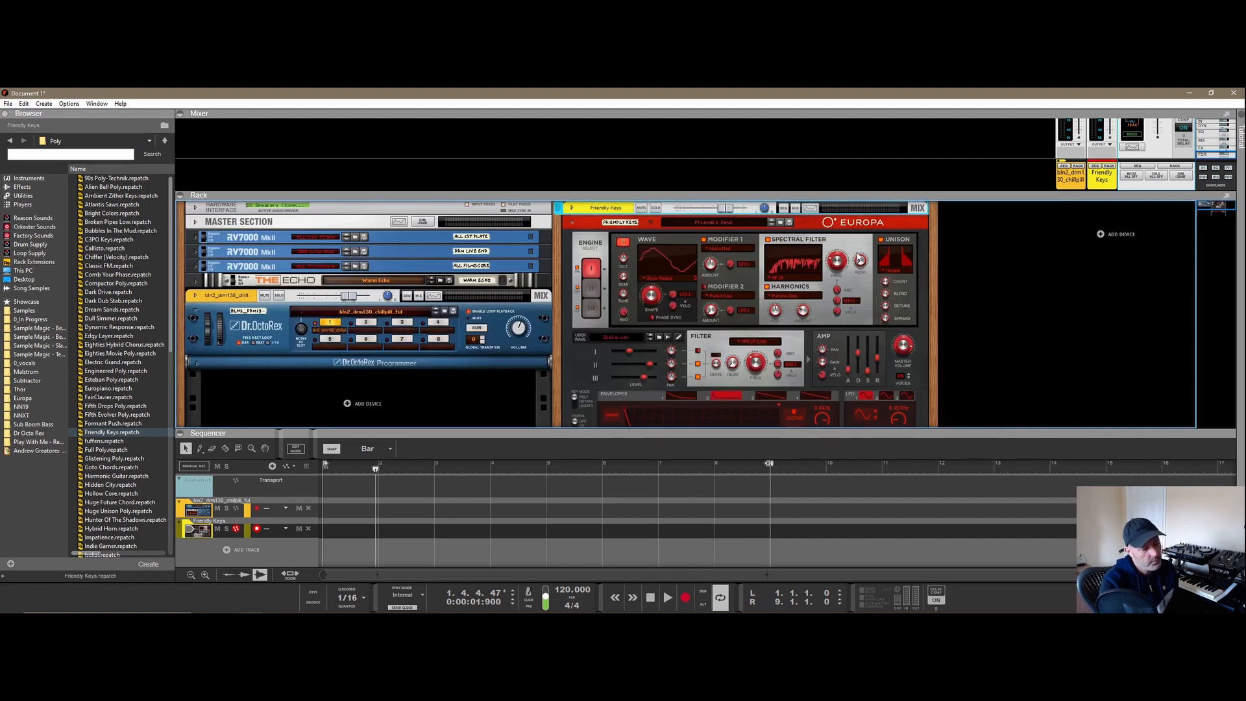
left_click_drag(604, 208, 294, 401)
left_click_drag(262, 385, 697, 231)
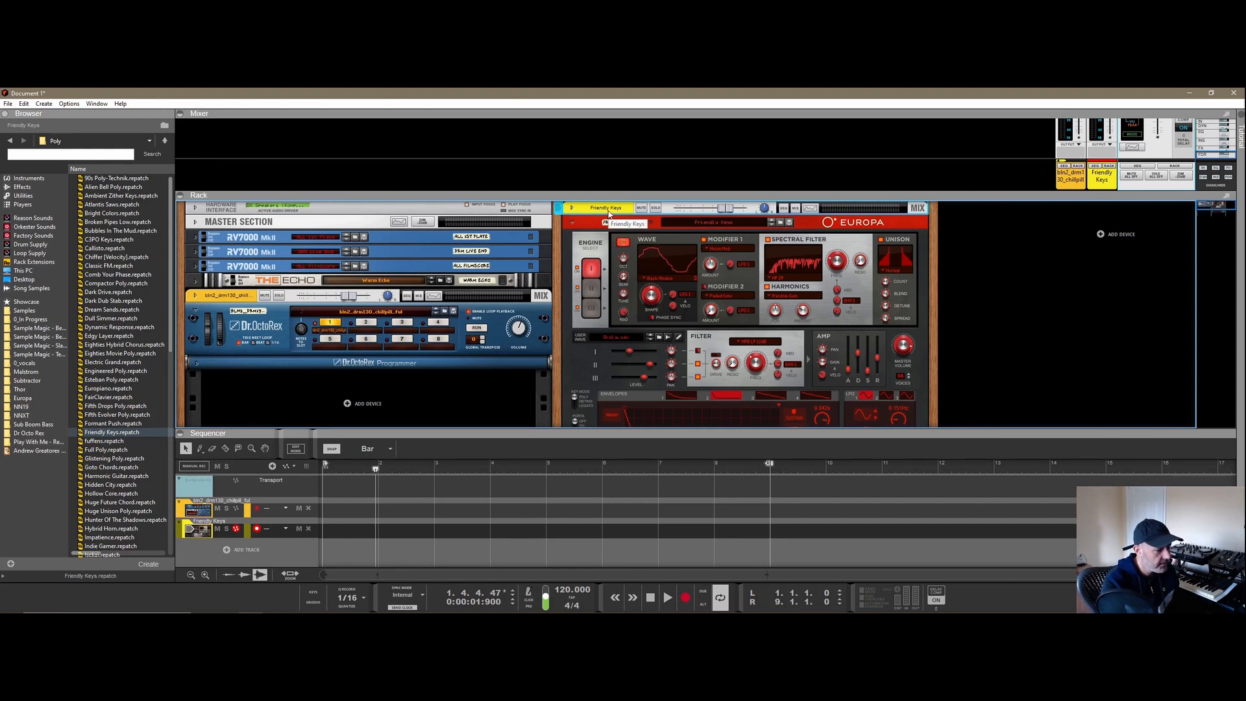
- Rename the Europa's mix channel to Synth 1 and unfold that channel device in the rack
double_click(606, 209)
type("Synth 1")
key("Return")
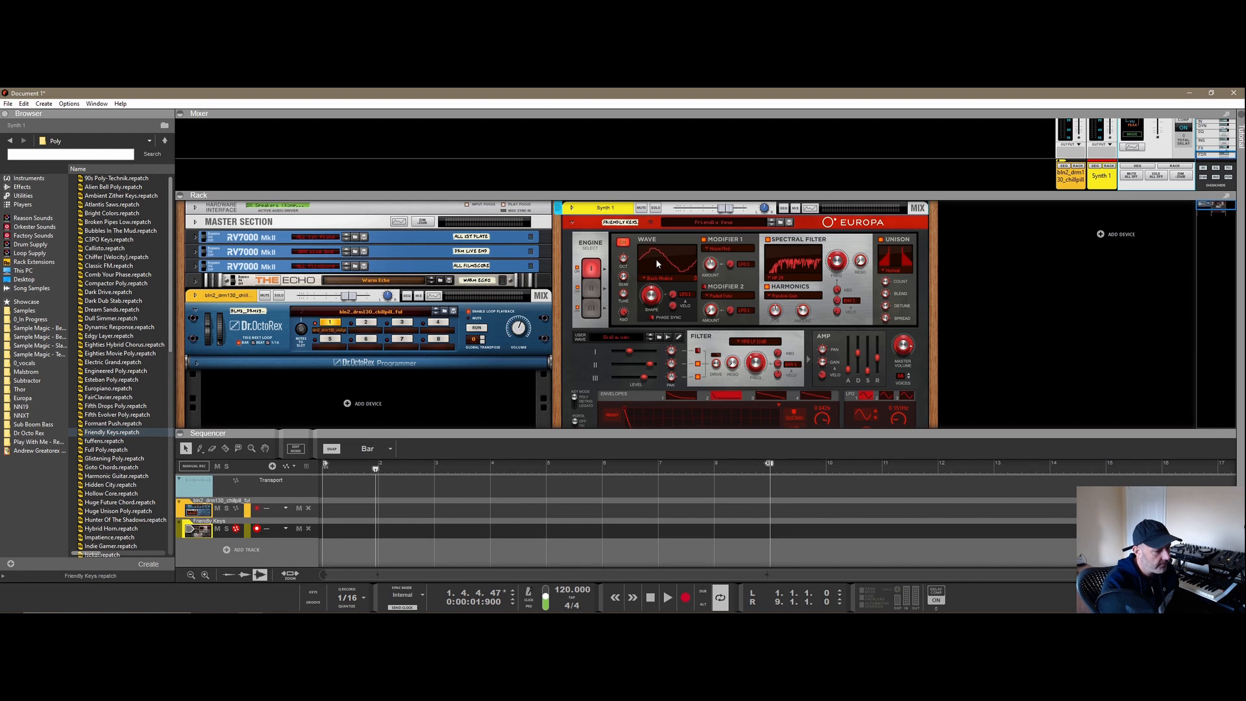
left_click(572, 209)
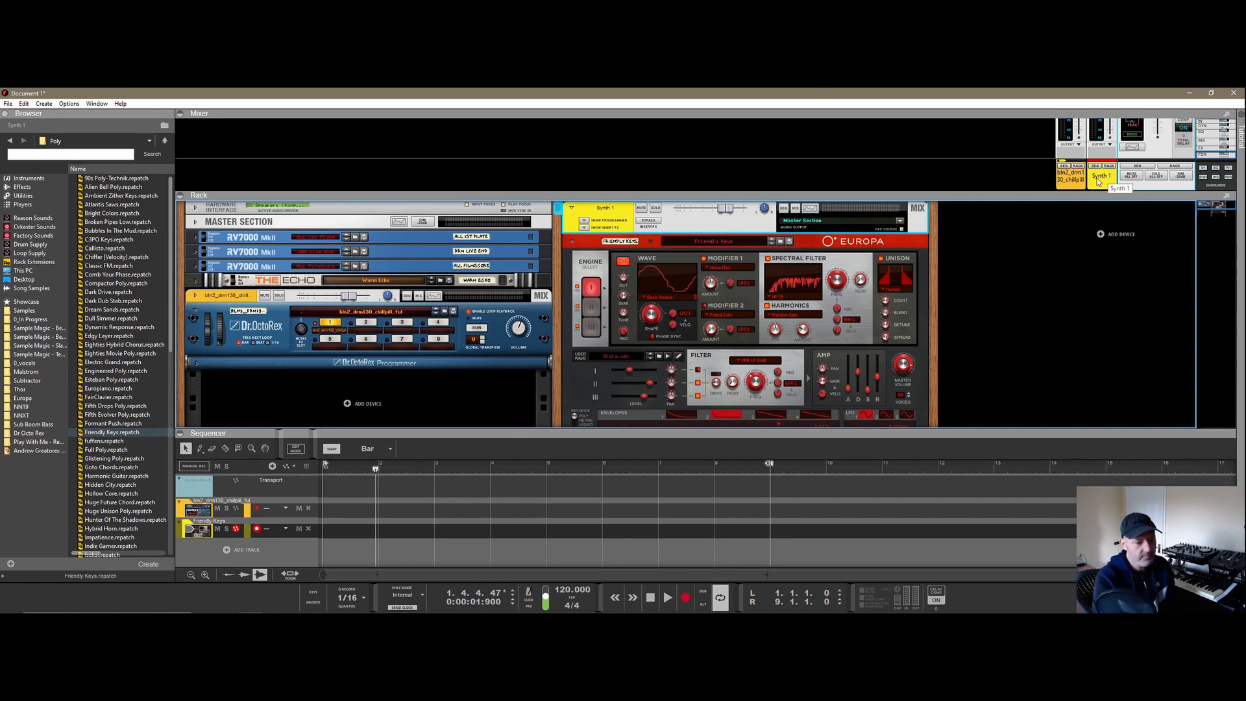
- Rename the Dr. Octo Rex's mix channel to Kick
double_click(224, 295)
type("Kick")
key("Return")
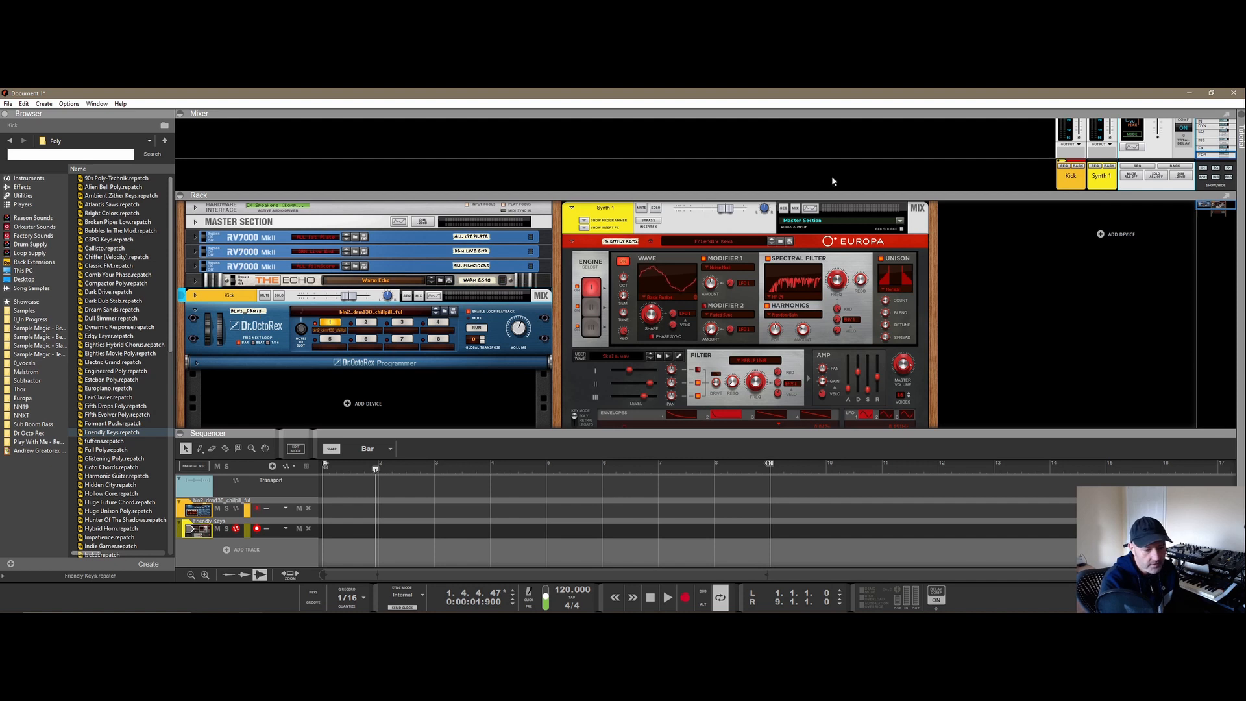
- Set the track color of the Synth 1 channel to Kelly Green and of the Kick channel to Red
right_click(620, 217)
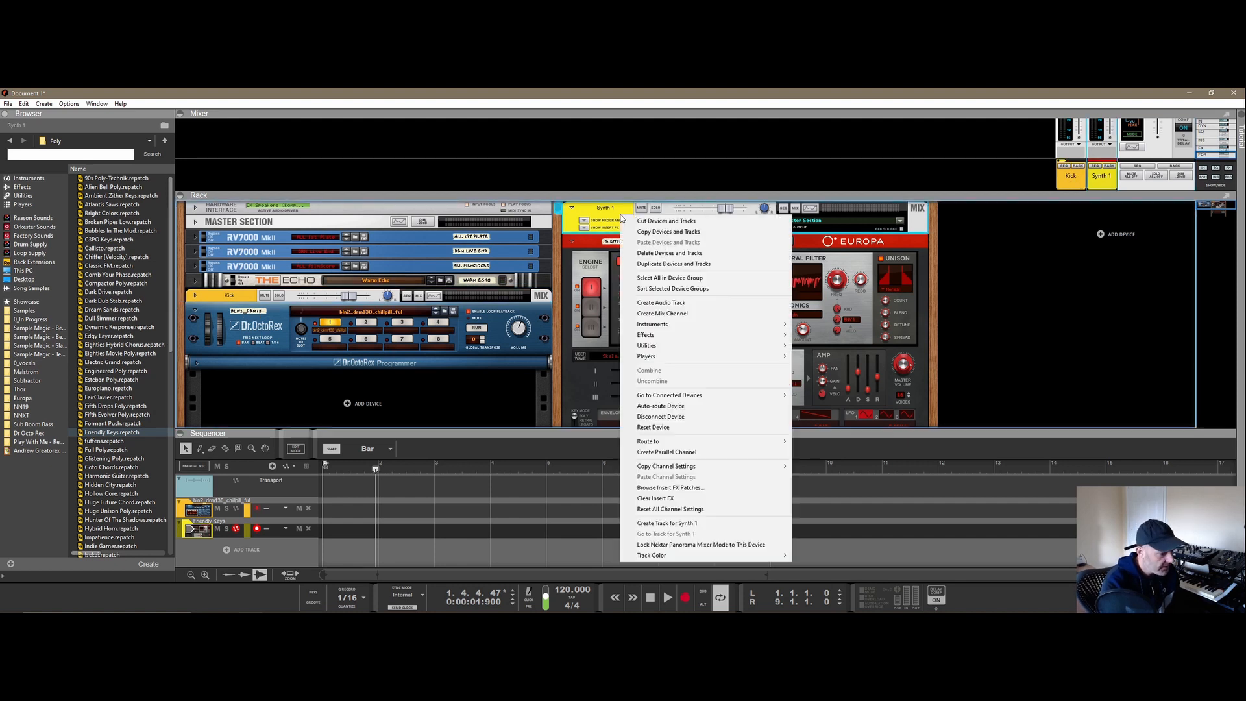
mouse_move(656, 556)
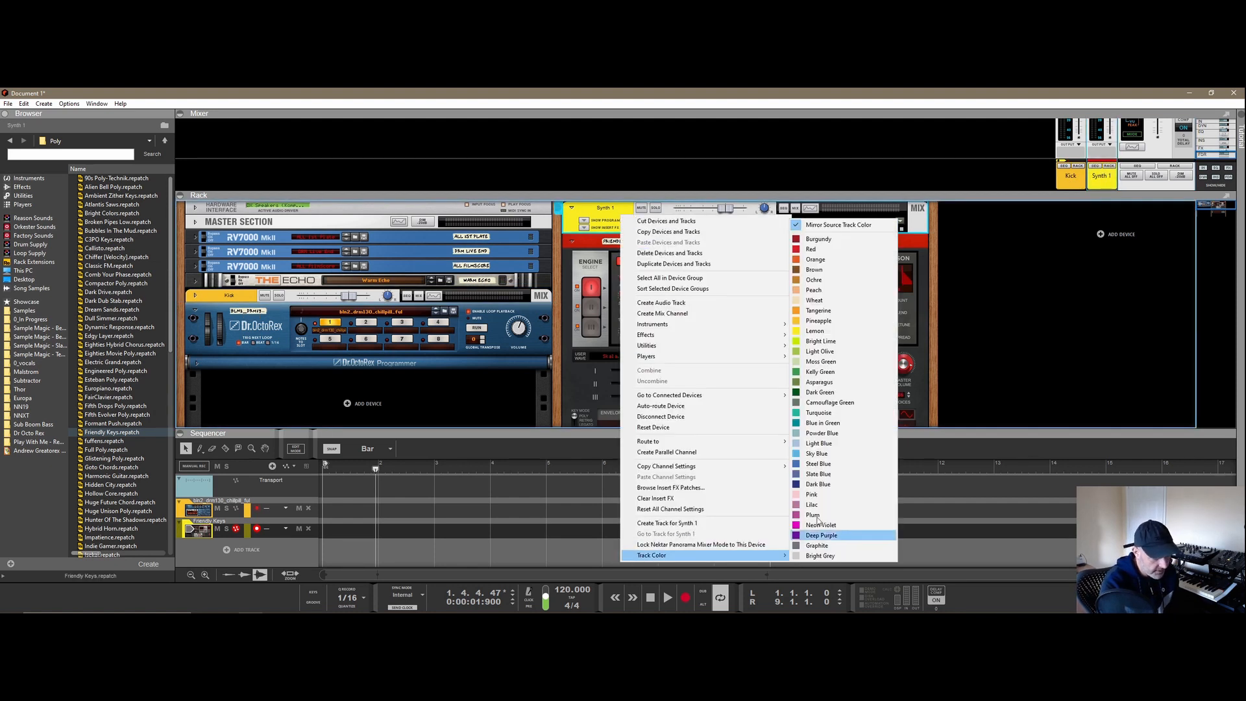
left_click(819, 371)
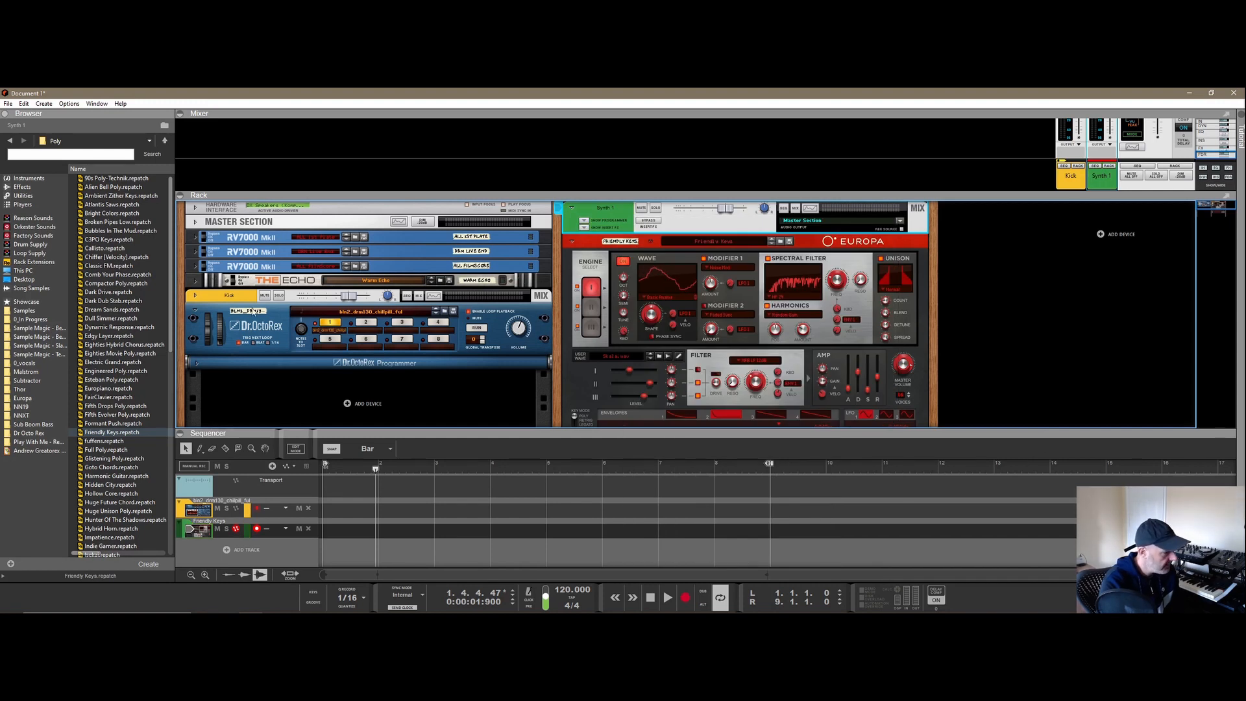
right_click(248, 297)
mouse_move(304, 607)
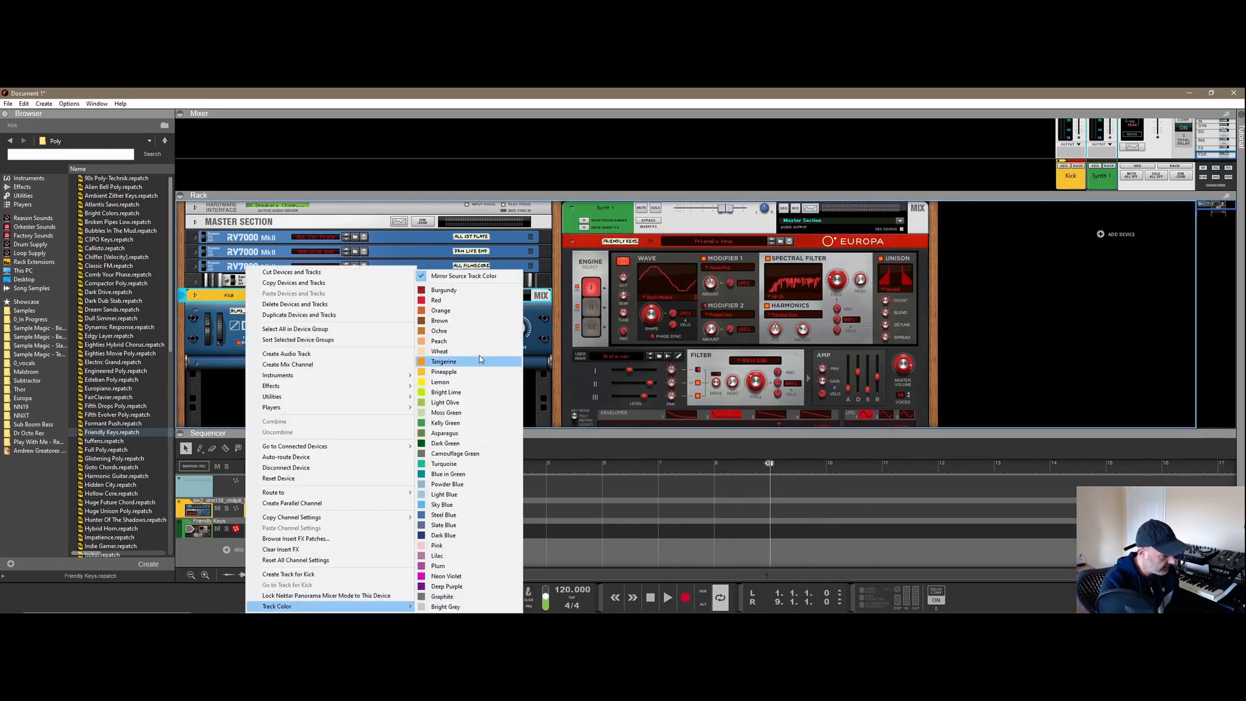
left_click(479, 299)
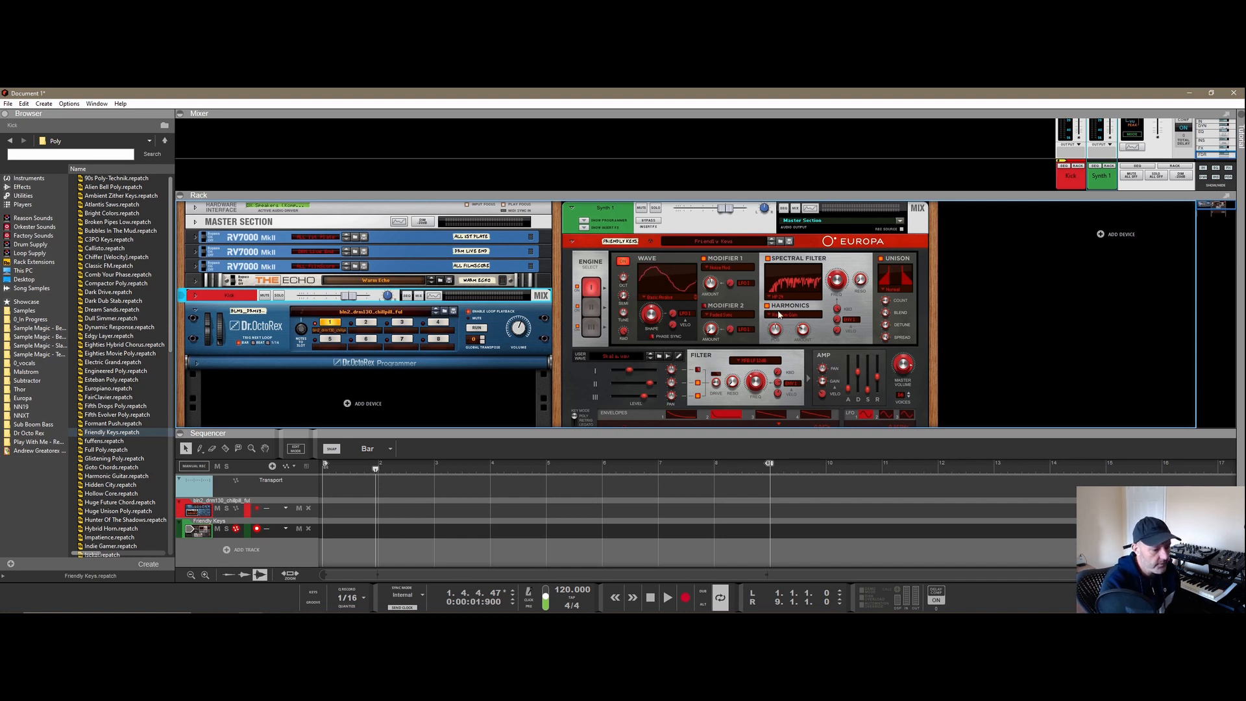
- Play the song briefly from the current position and stop playback
scroll(851, 286, "down", 3)
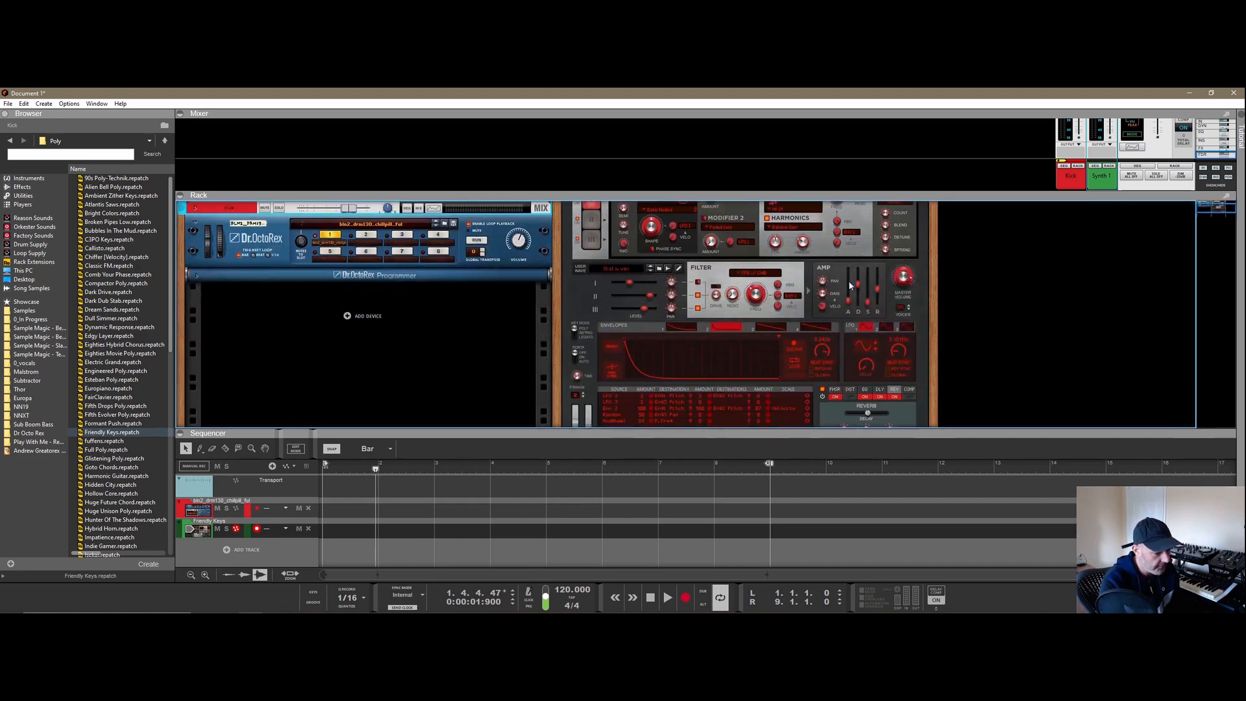
scroll(851, 285, "down", 2)
left_click(667, 597)
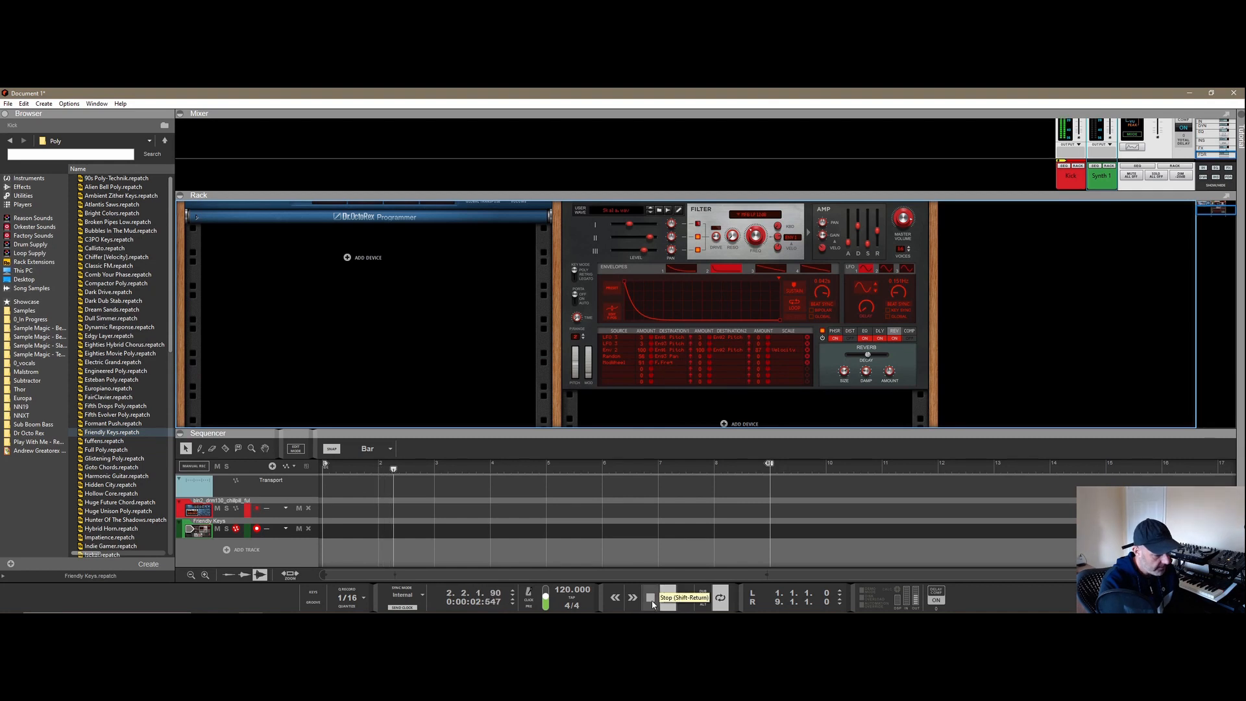
left_click(651, 600)
- Add a Matrix Pattern Sequencer to the Europa synth in the second rack column
scroll(504, 357, "up", 3)
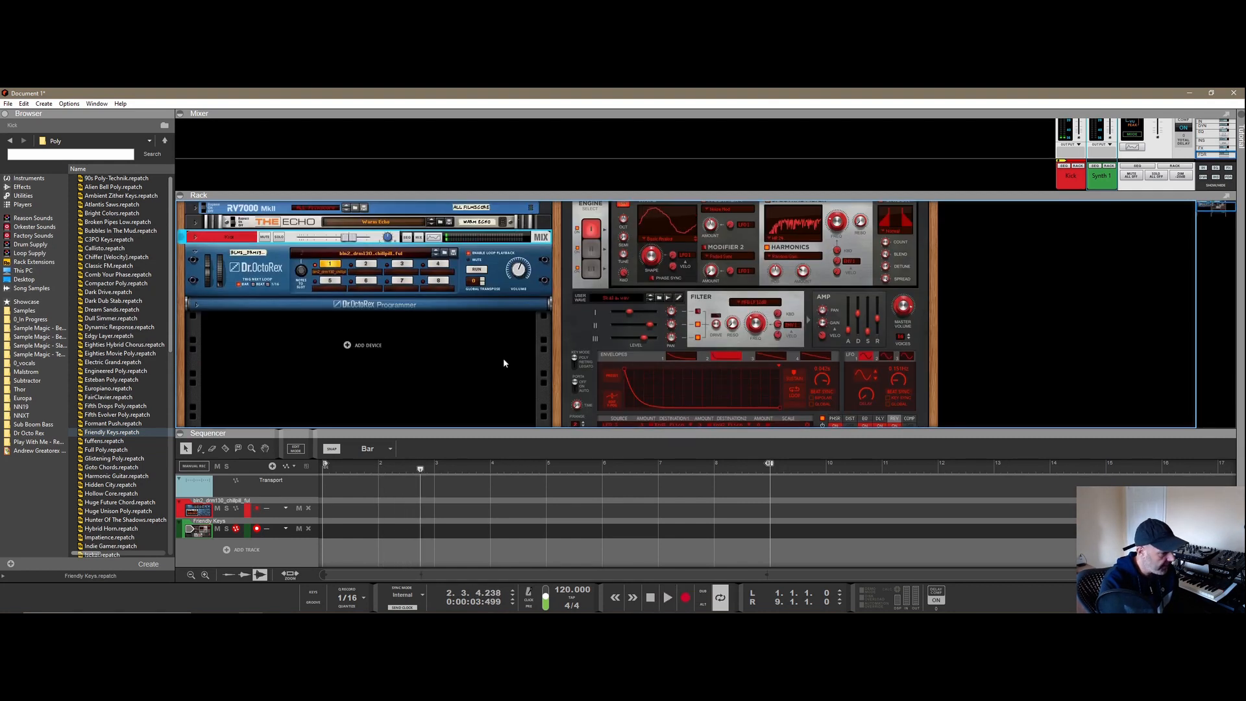
left_click(482, 270)
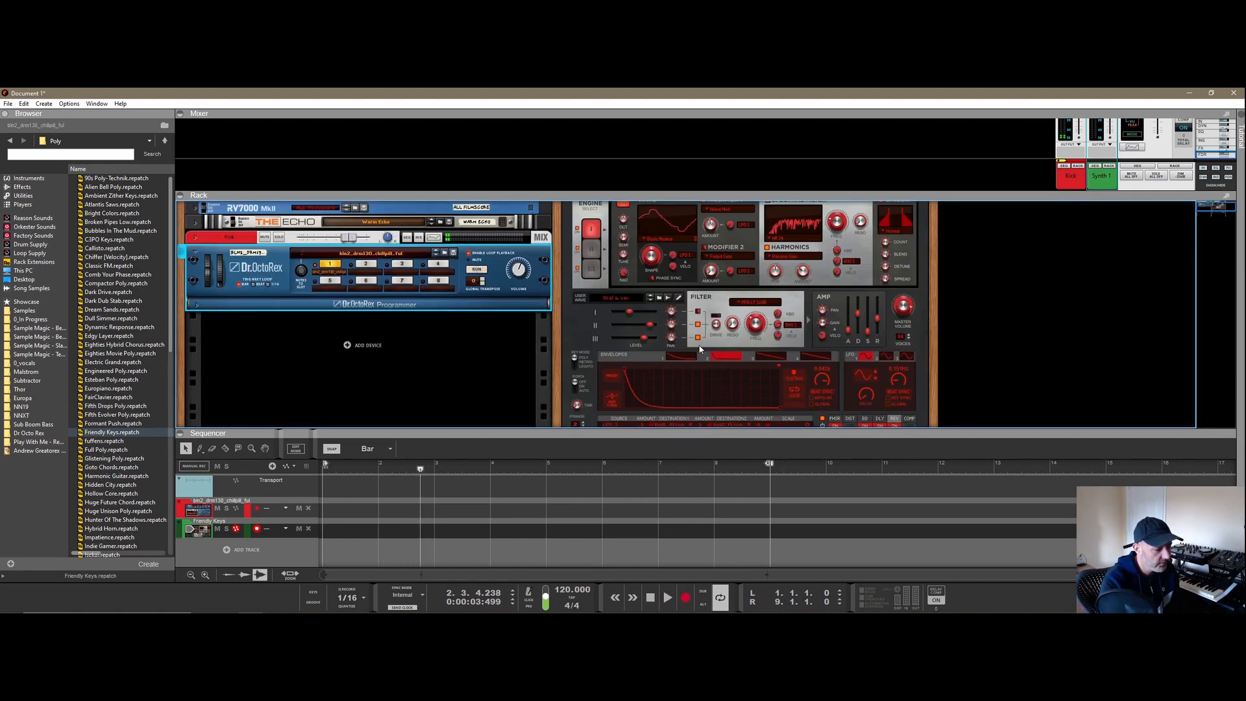
scroll(700, 349, "up", 2)
right_click(752, 299)
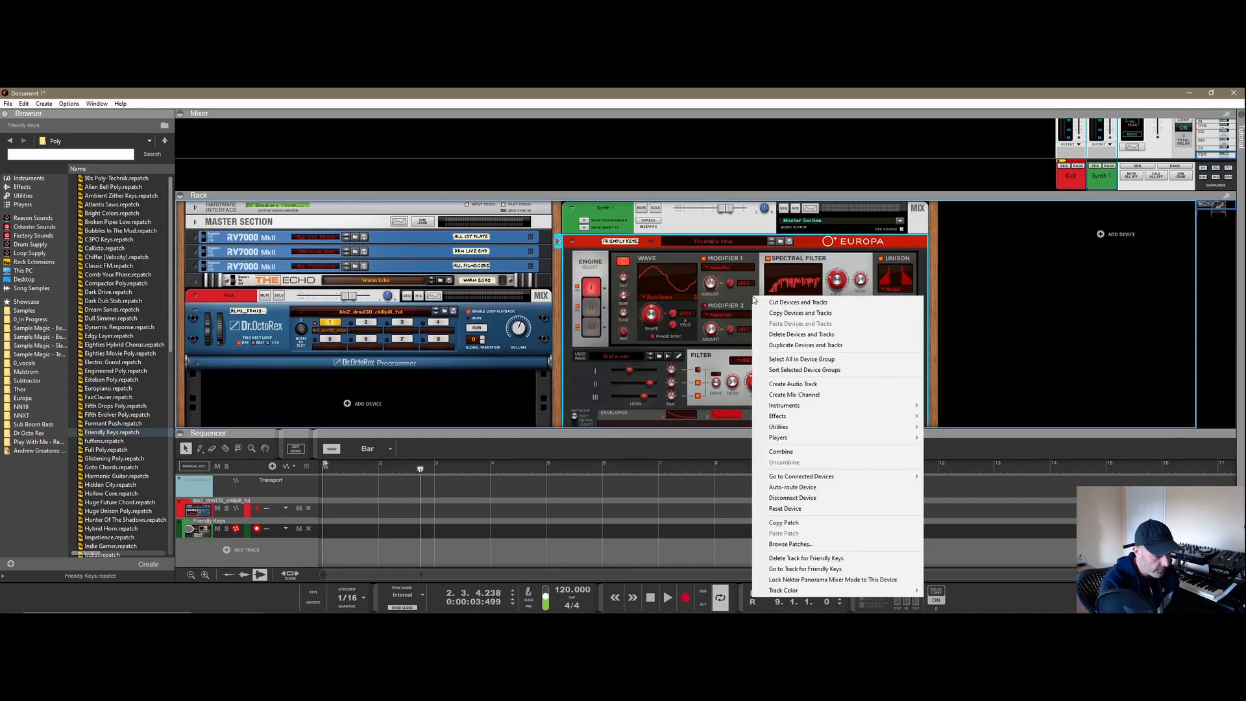
mouse_move(863, 427)
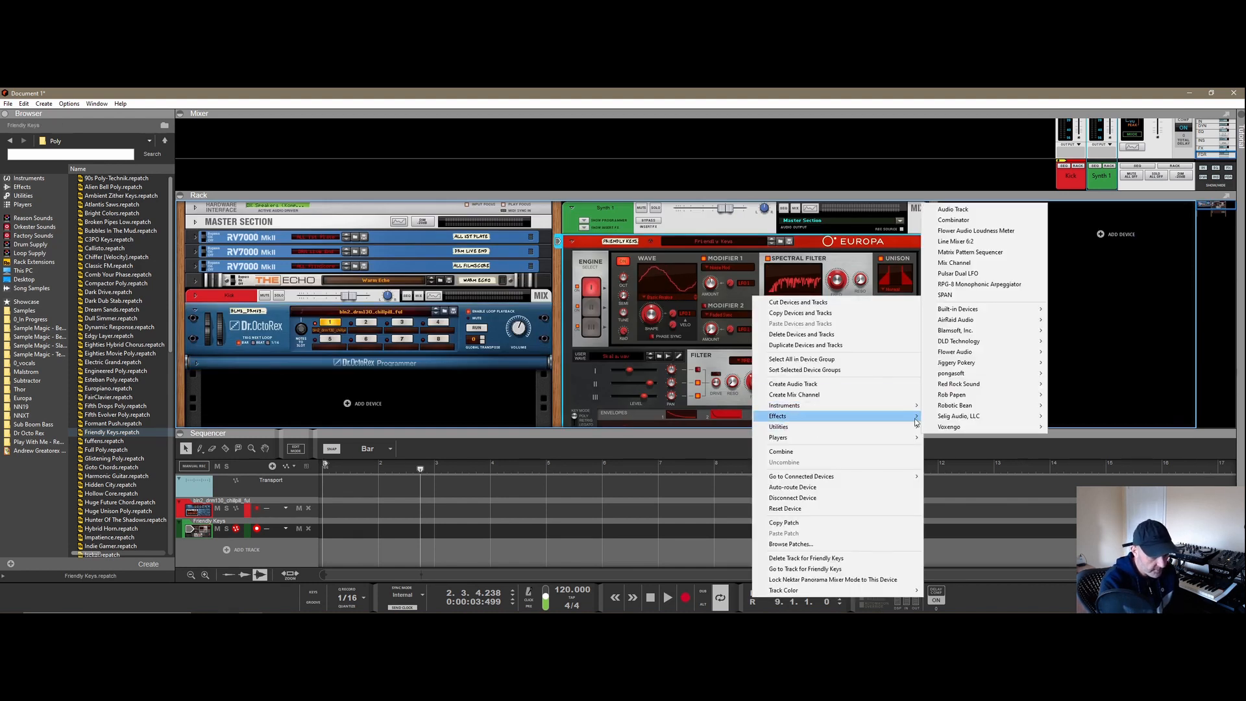
left_click(970, 252)
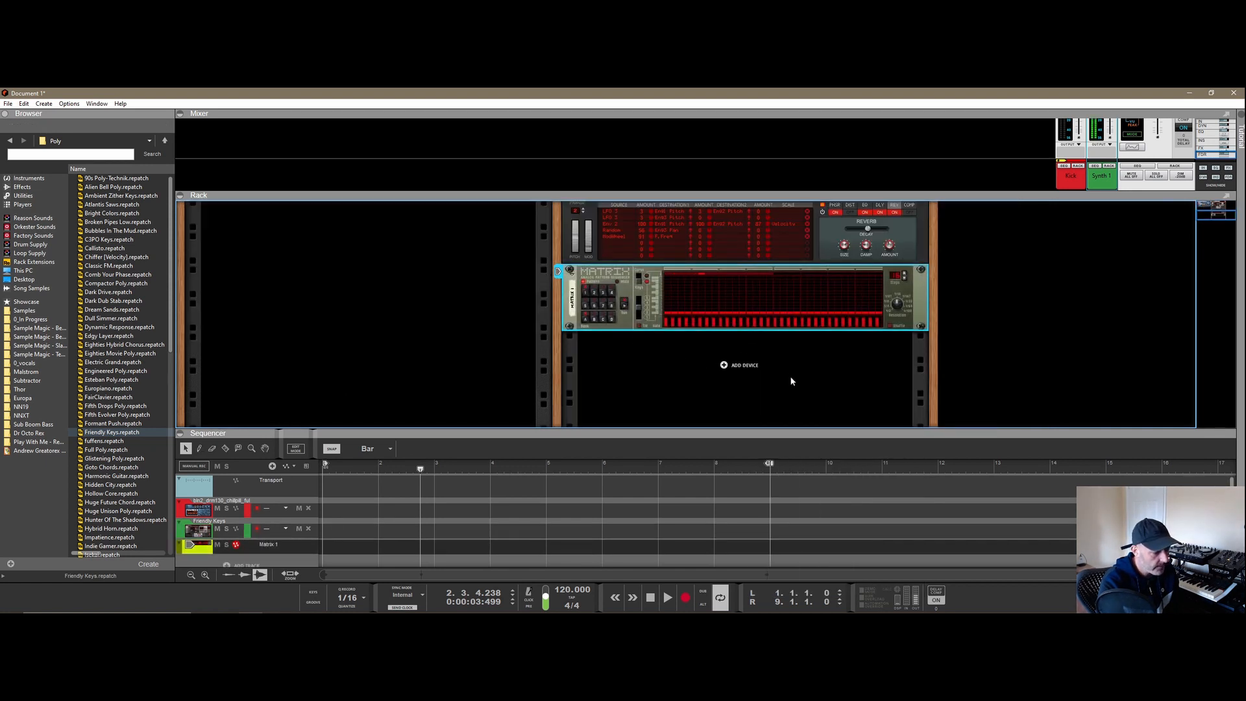
- Lower the decay, sustain and release sliders of the Europa's amp envelope
scroll(803, 383, "up", 4)
left_click(908, 226)
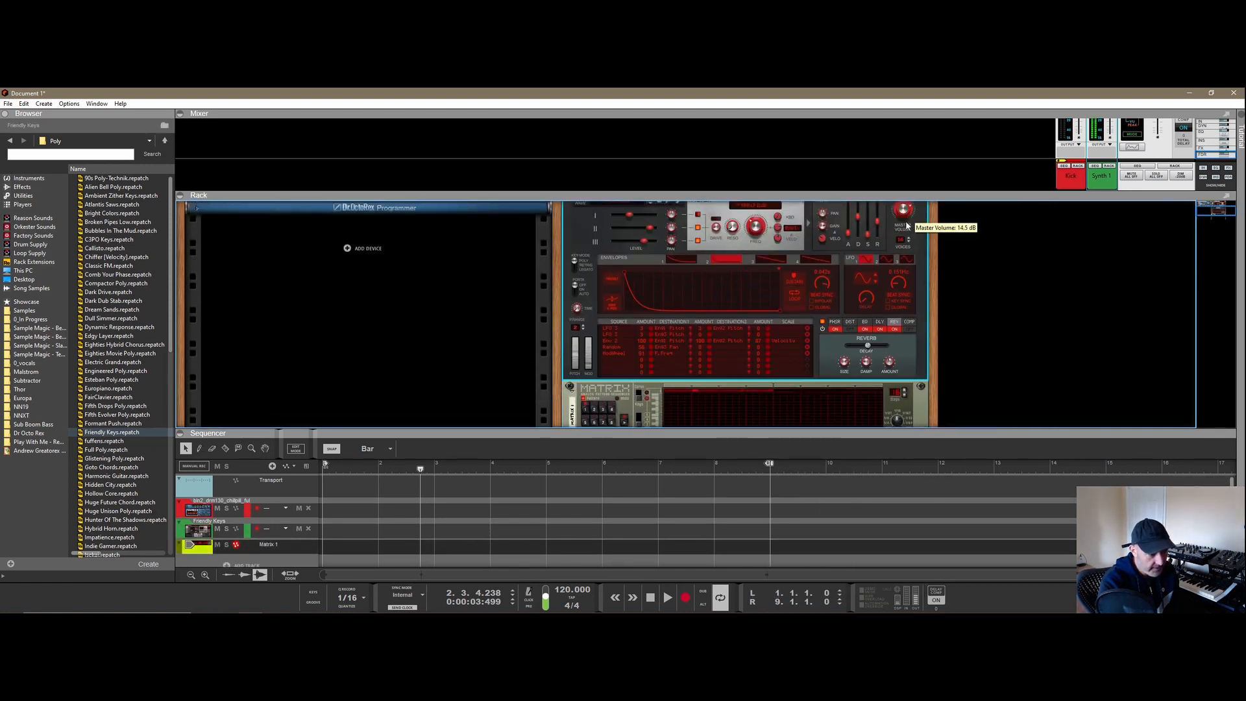
scroll(843, 296, "up", 1)
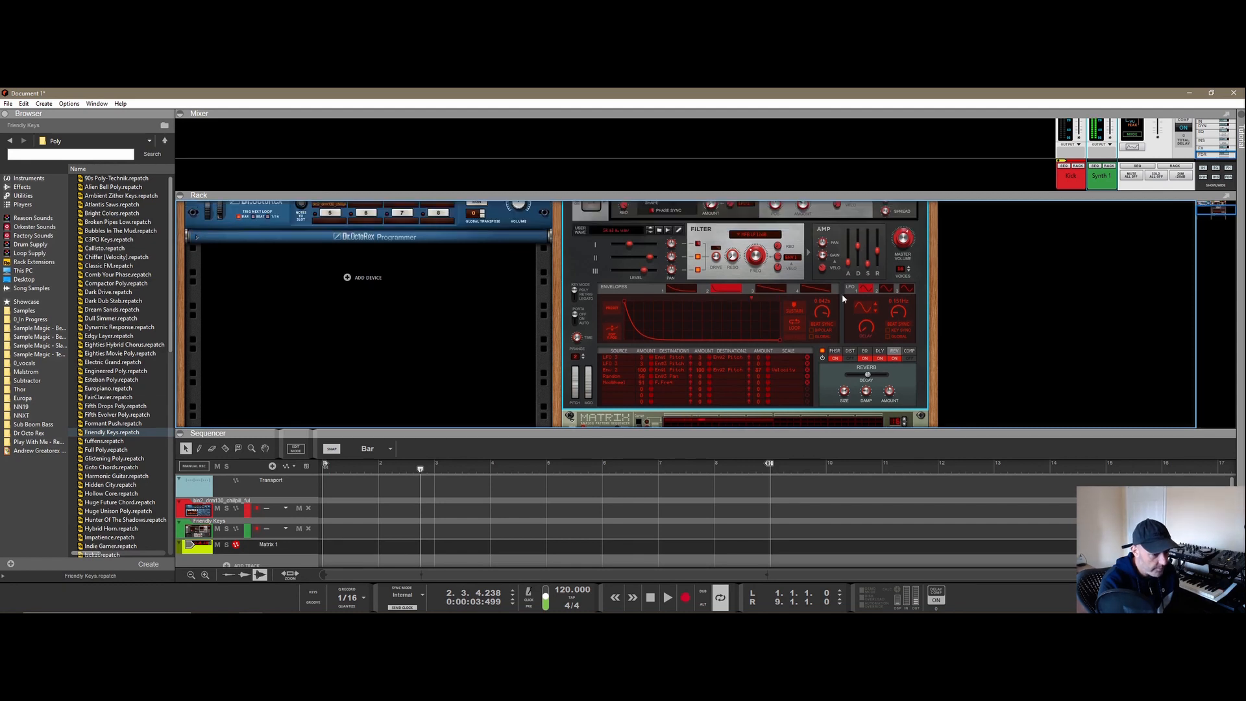
left_click_drag(857, 247, 877, 263)
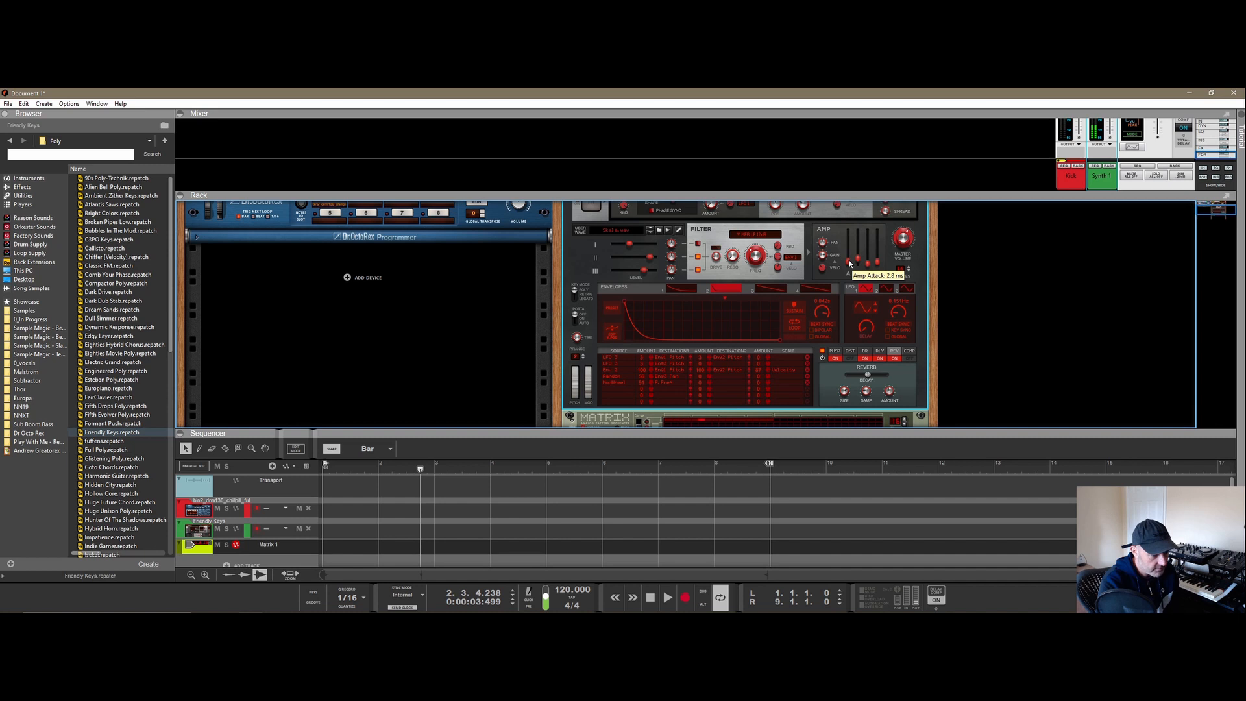
- Clear the gate bars of a few steps in the Matrix pattern to leave gaps in the rhythm
scroll(720, 291, "down", 3)
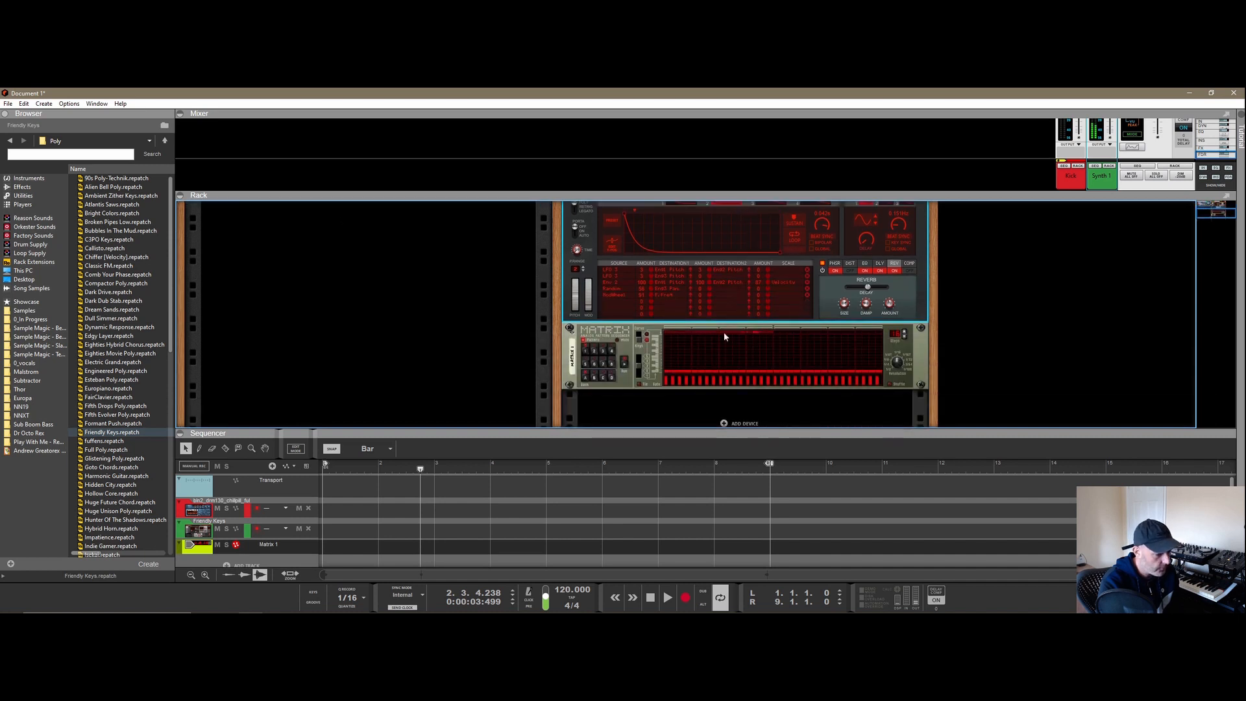
left_click(714, 381)
left_click_drag(768, 384, 769, 398)
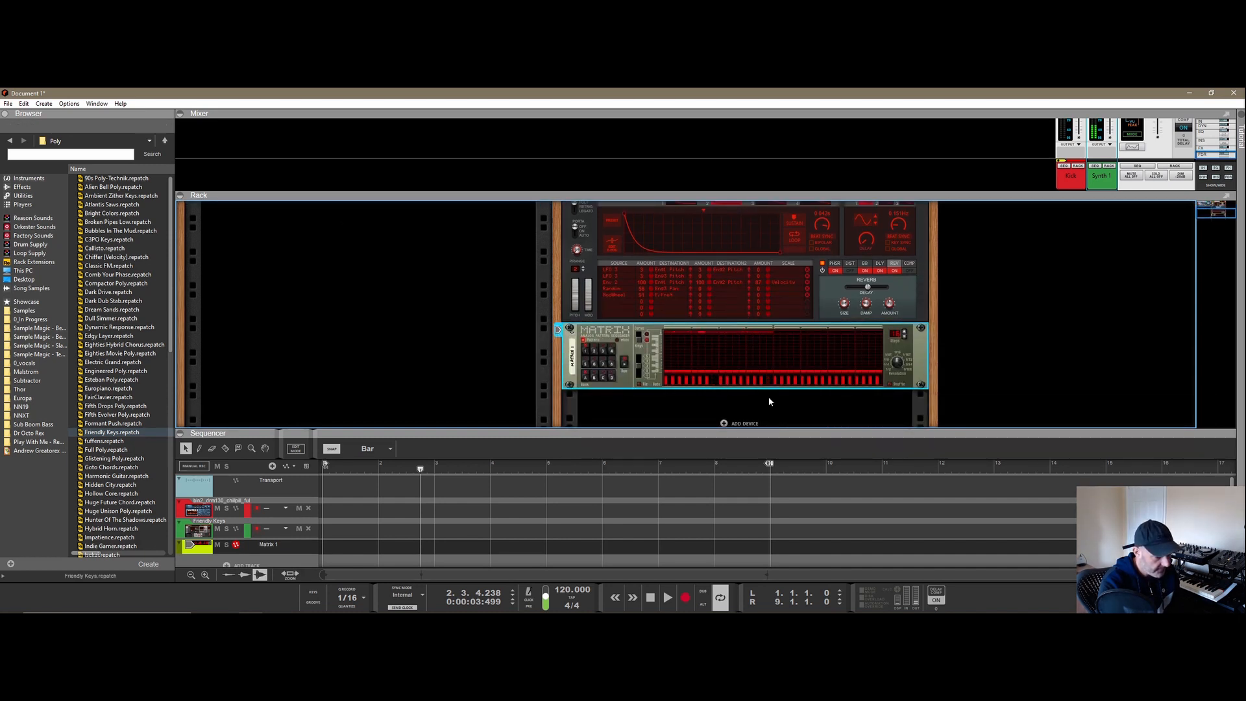
left_click(681, 379)
- Run the Dr. Octo Rex loop alongside the pattern and adjust the octave of the Europa's engines 1 and 2
scroll(767, 331, "up", 6)
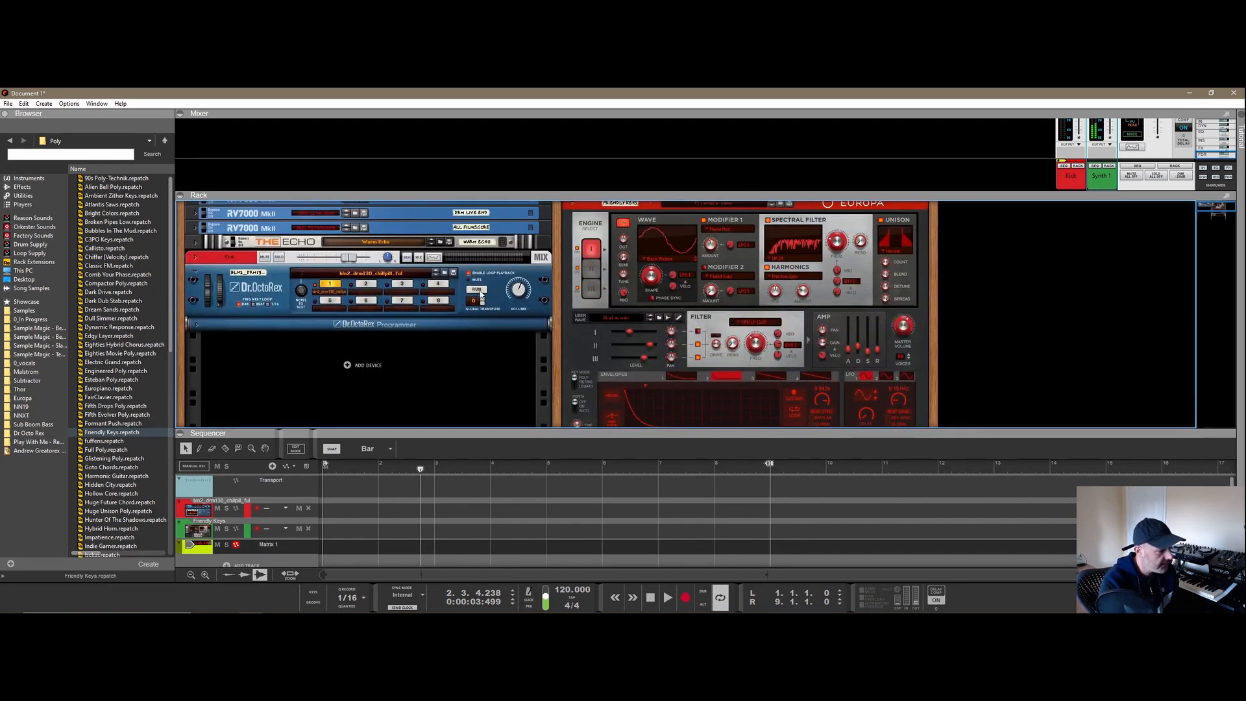
left_click(481, 300)
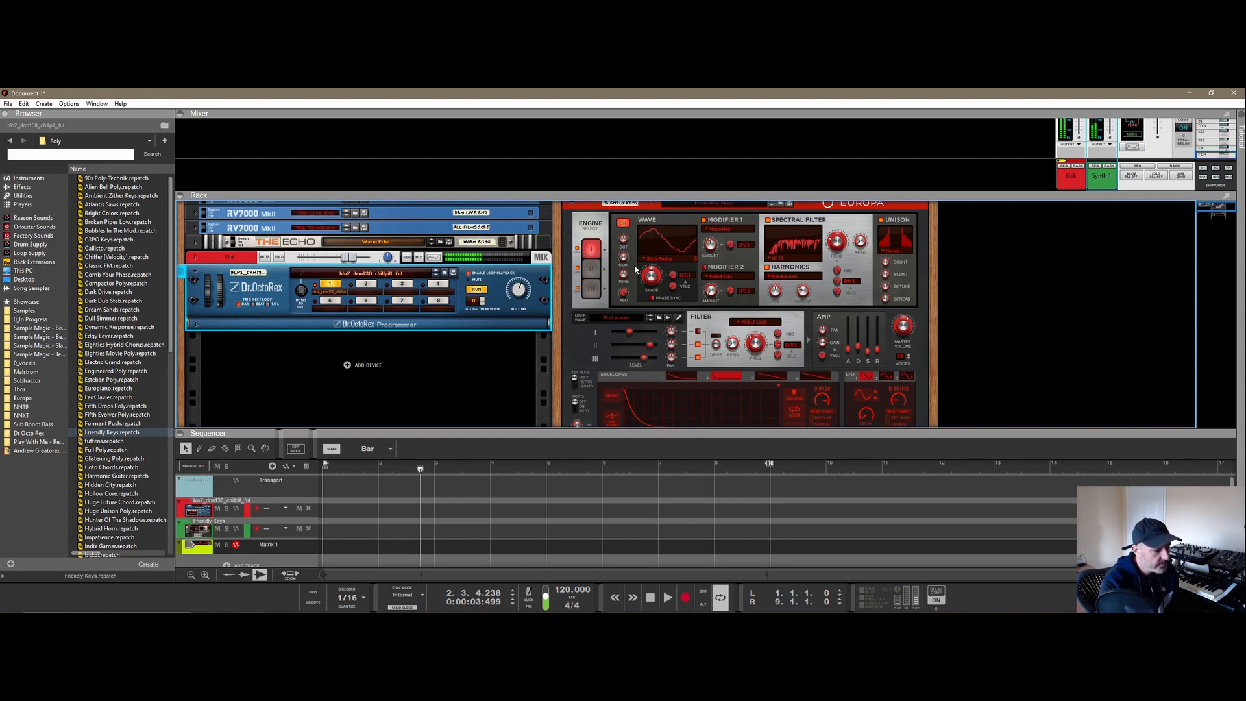
left_click_drag(623, 239, 625, 250)
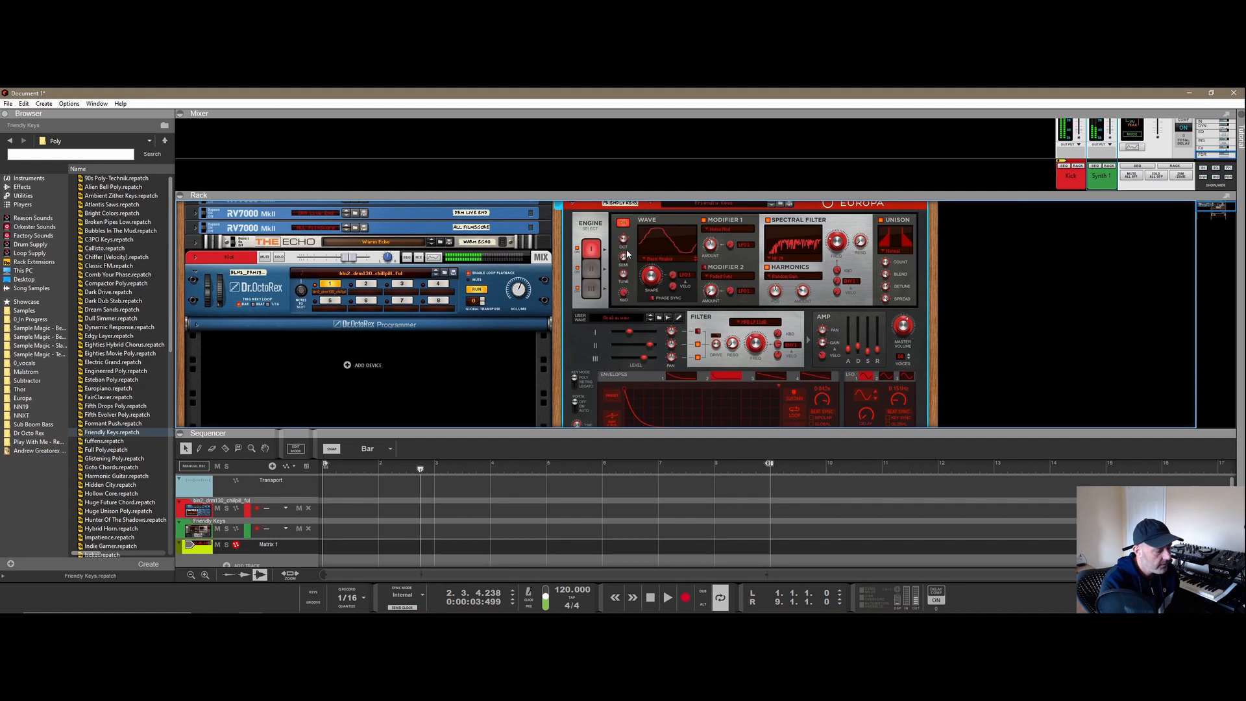
left_click(590, 268)
left_click(592, 291)
left_click(590, 268)
left_click_drag(623, 241, 615, 266)
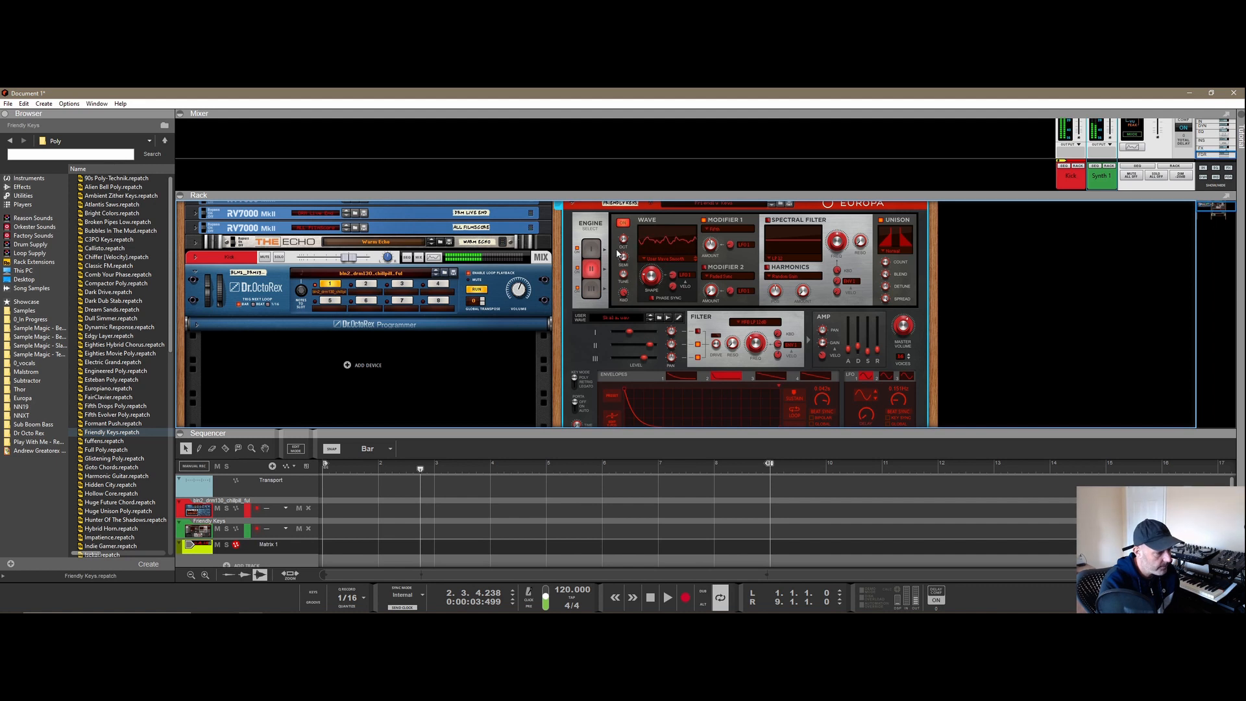
scroll(750, 335, "down", 3)
scroll(749, 334, "down", 3)
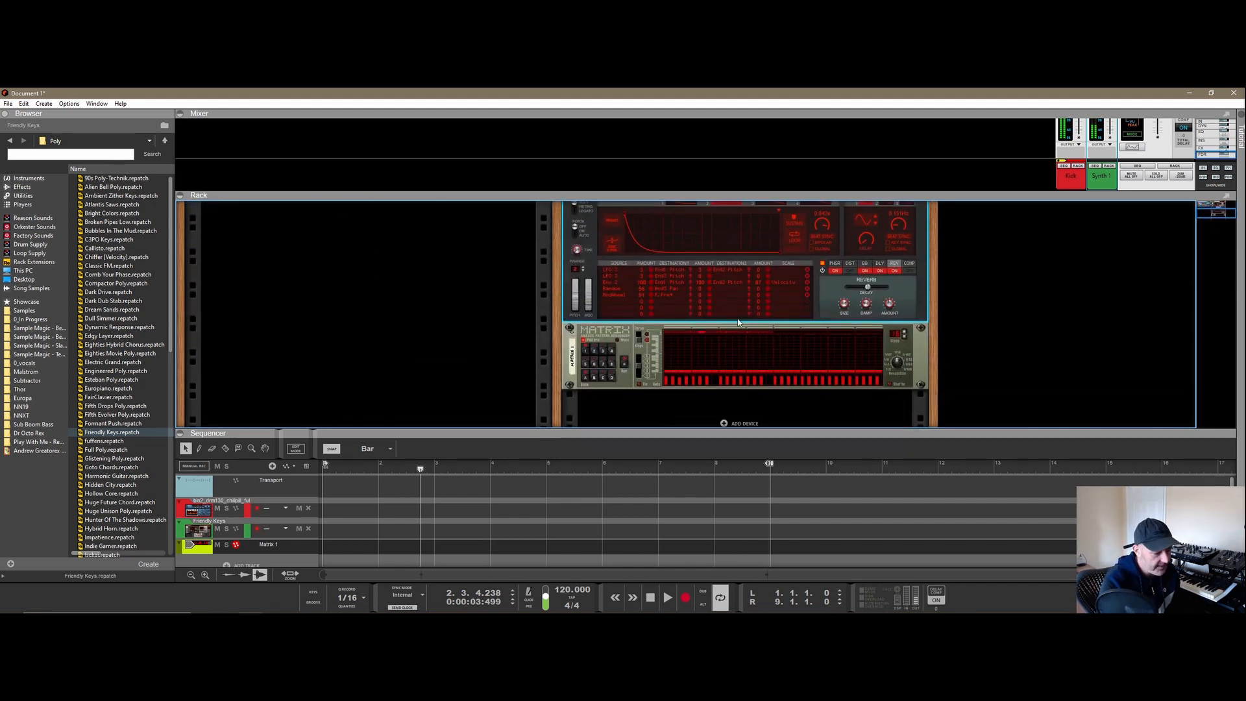
scroll(733, 320, "up", 2)
scroll(727, 317, "up", 1)
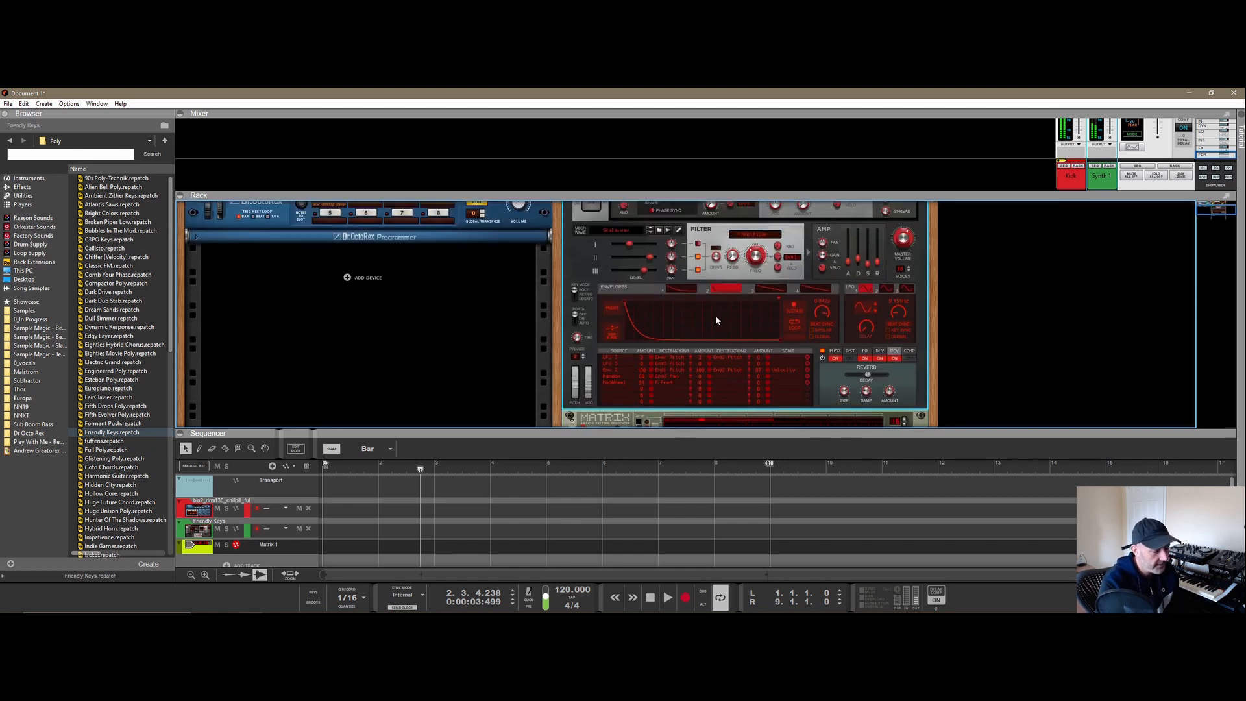
scroll(715, 314, "up", 2)
scroll(710, 326, "down", 1)
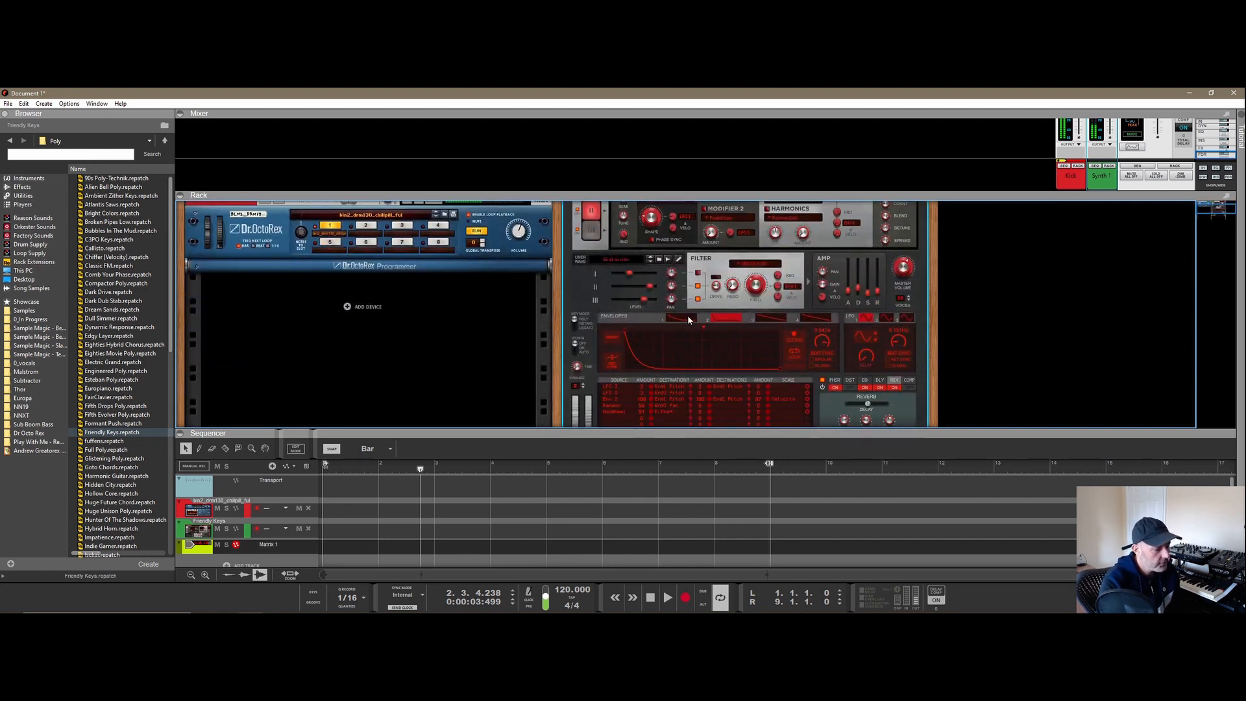
- Add a Grain Sample Manipulator from the instruments below the Matrix in the second rack column
scroll(689, 318, "down", 6)
left_click(28, 178)
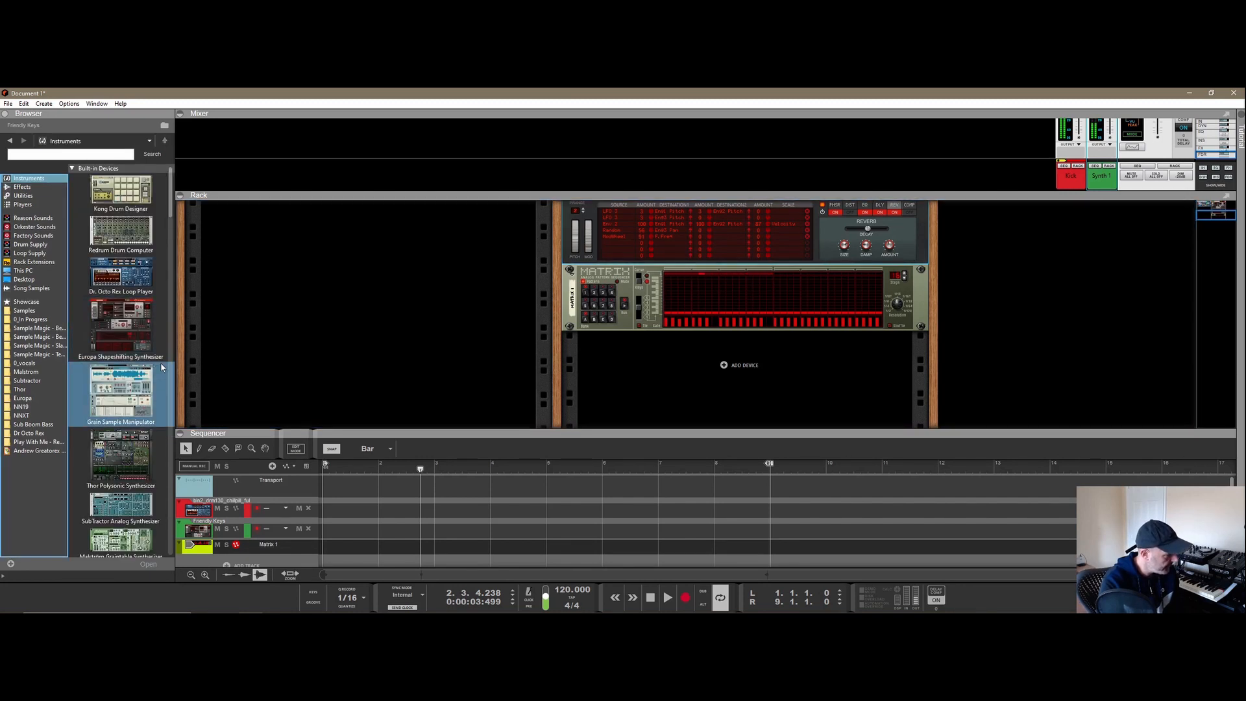
scroll(161, 367, "down", 1)
mouse_move(109, 377)
left_mouse_down()
mouse_move(194, 364)
mouse_move(769, 350)
mouse_move(720, 356)
mouse_move(749, 391)
left_mouse_up()
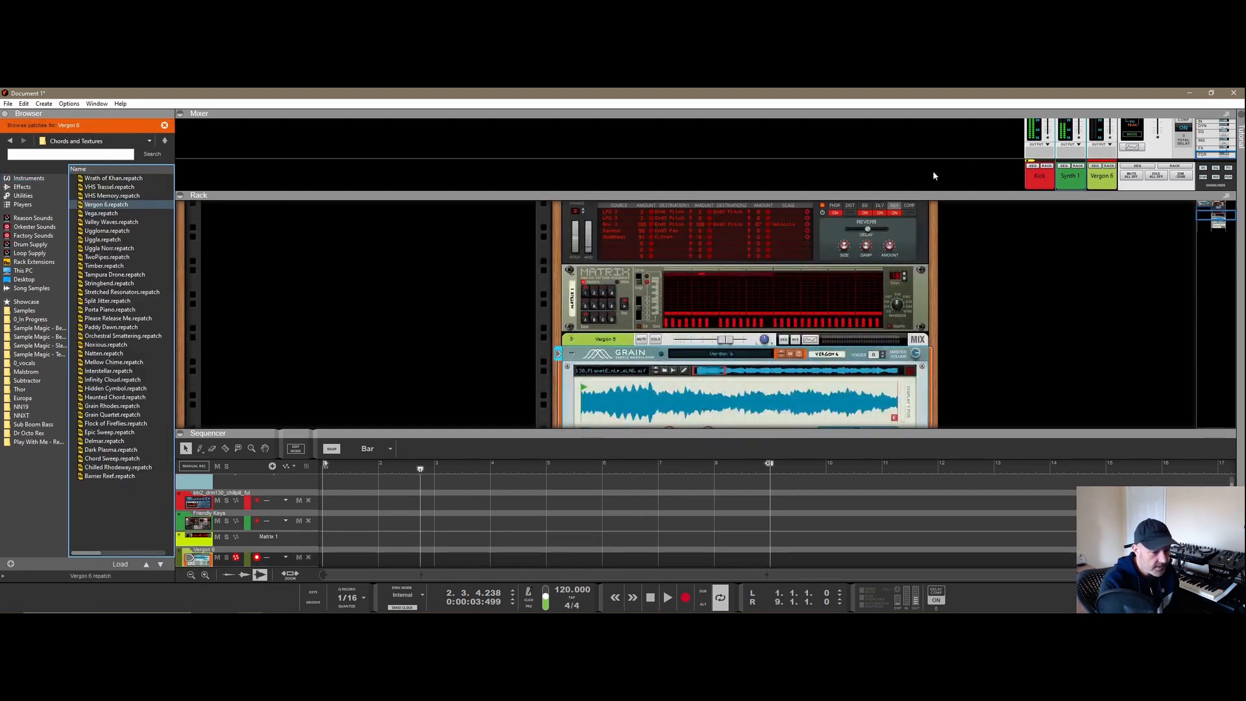
- Rename the Grain's mix channel to Synth 2 and set its channel color to Kelly Green
double_click(610, 338)
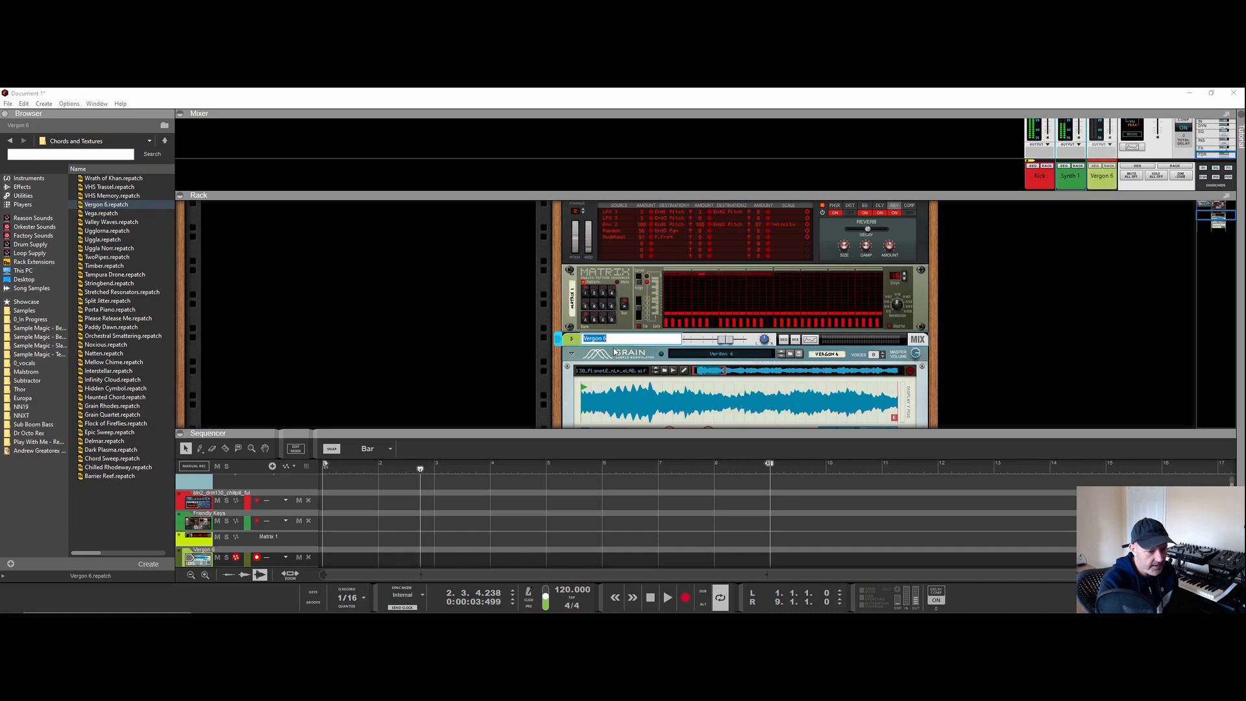
type("Synth 2")
key("Return")
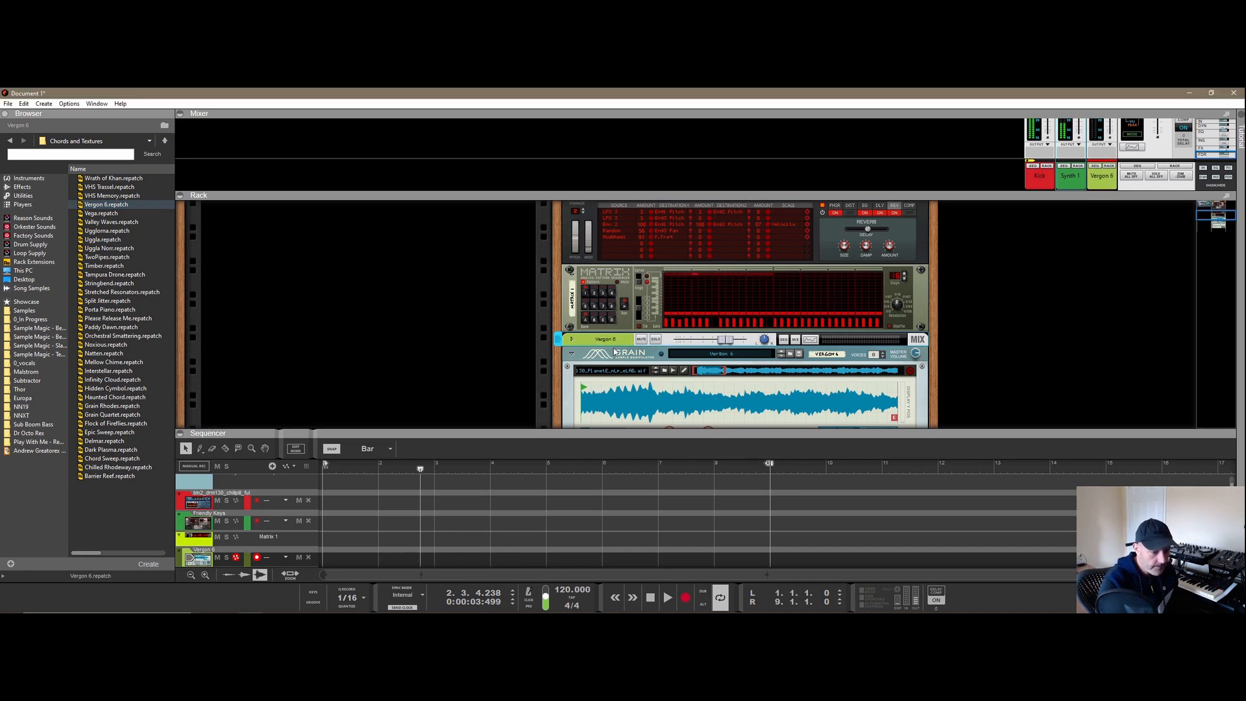
right_click(1102, 184)
mouse_move(1130, 451)
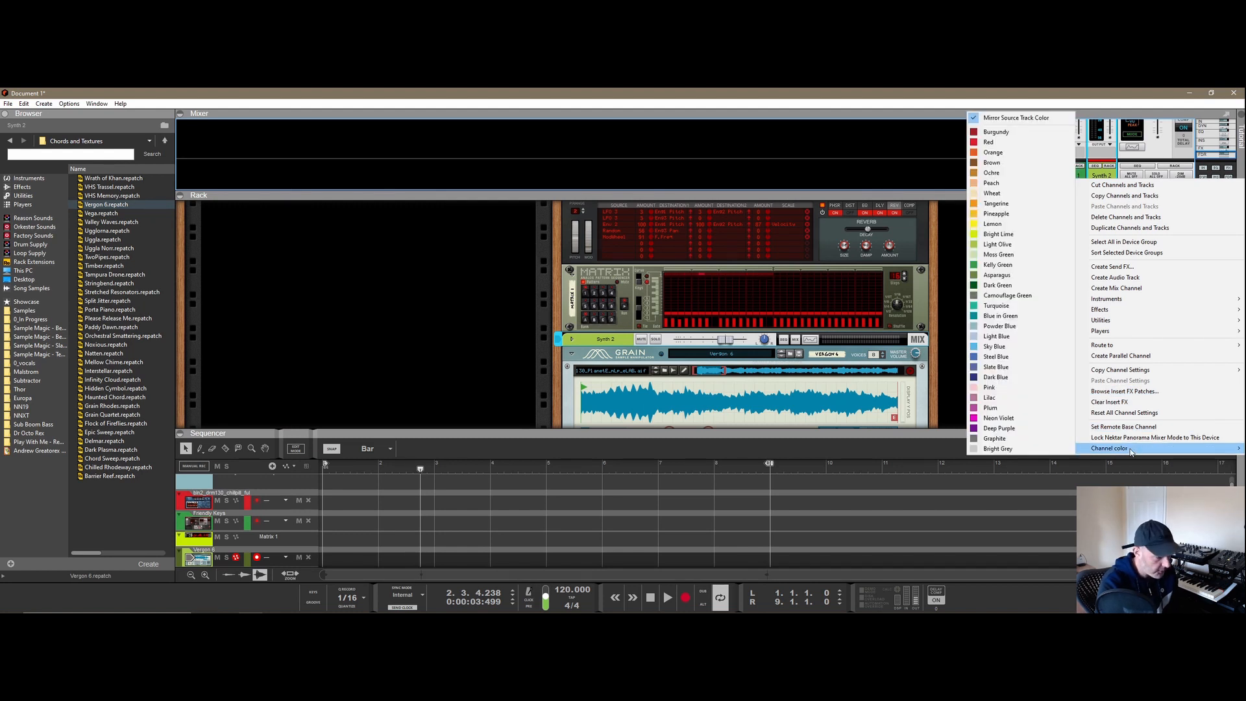
left_click(991, 268)
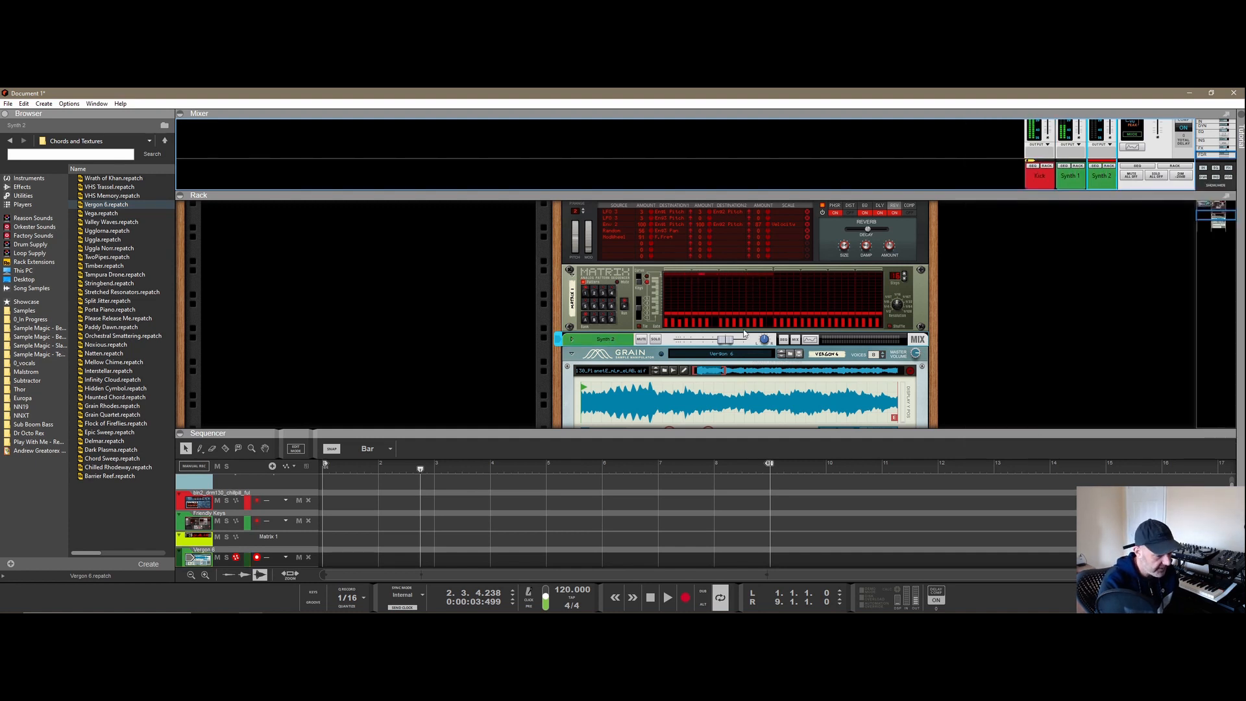
- Start and stop song playback to halt the running Dr. Octo Rex loop and Matrix pattern
scroll(744, 332, "down", 10)
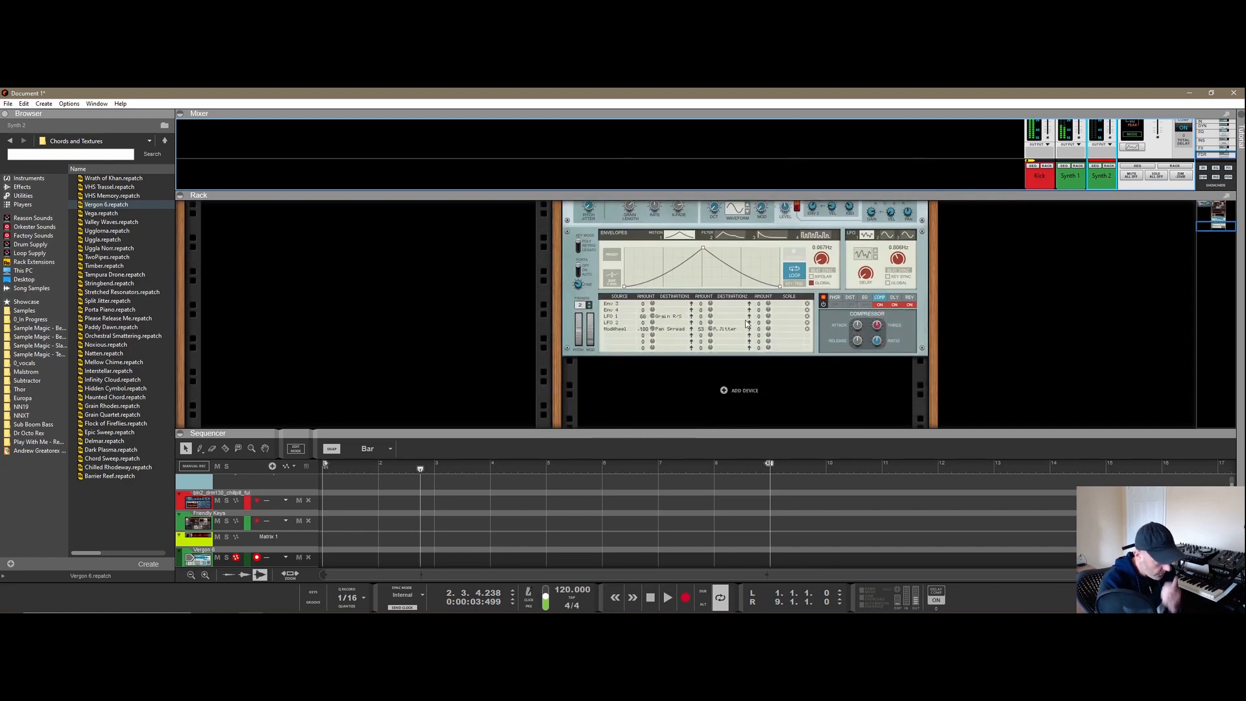
left_click(668, 598)
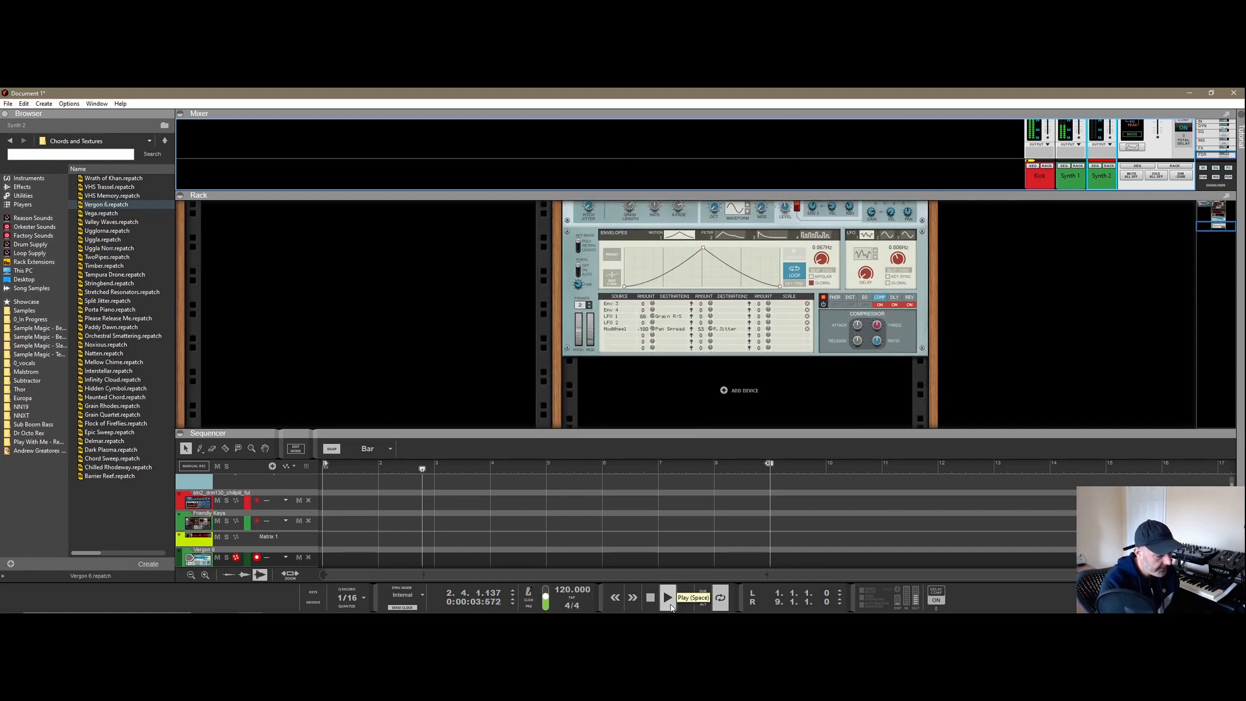
left_click(650, 598)
scroll(777, 272, "up", 3)
scroll(773, 270, "up", 9)
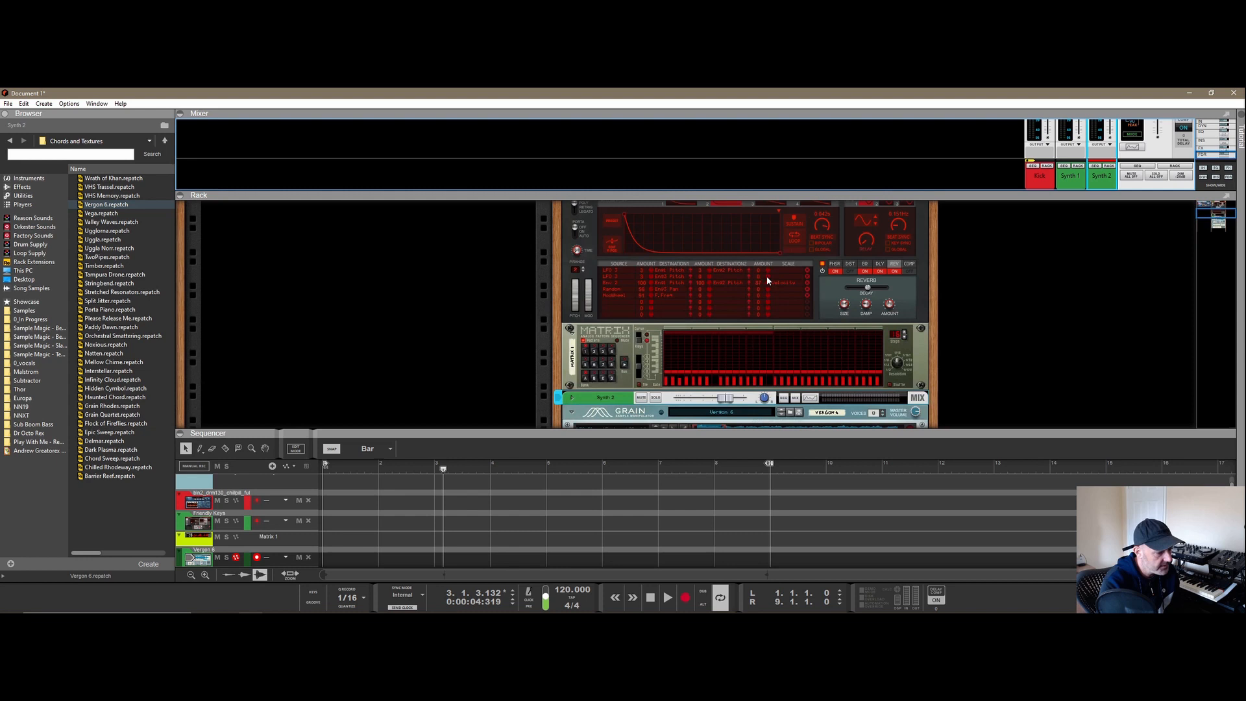
scroll(746, 303, "down", 3)
scroll(745, 300, "down", 1)
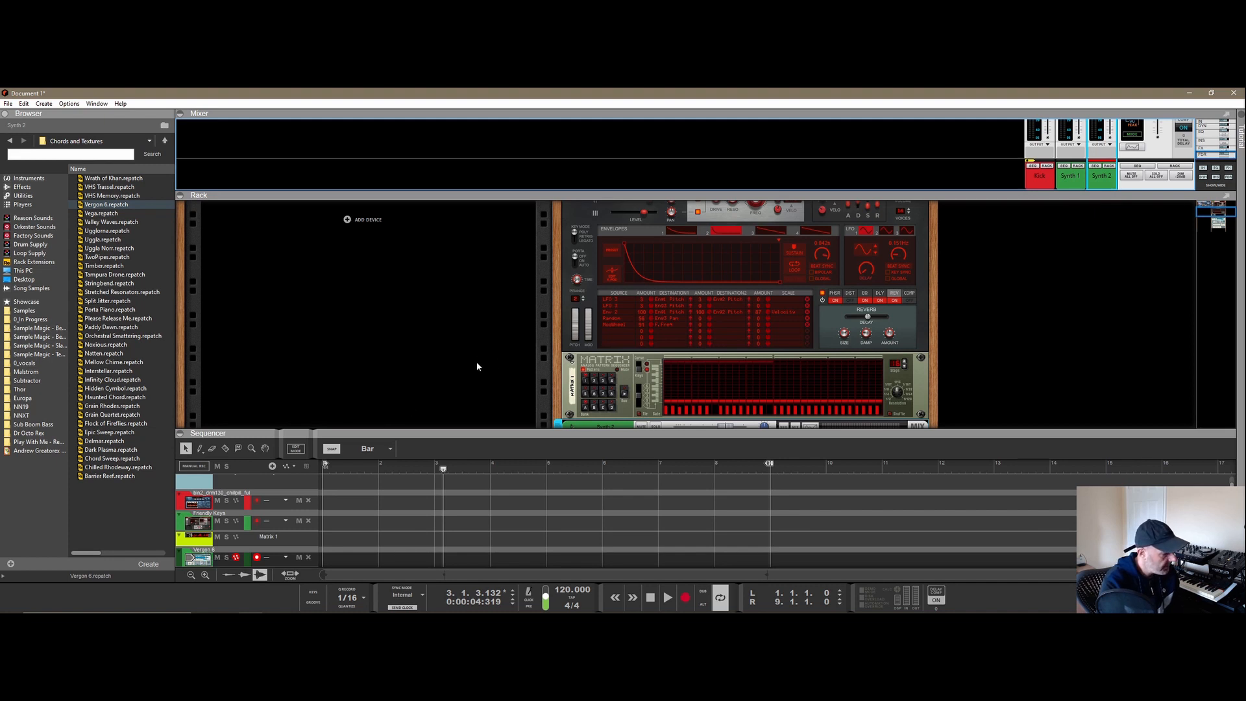
scroll(476, 361, "up", 6)
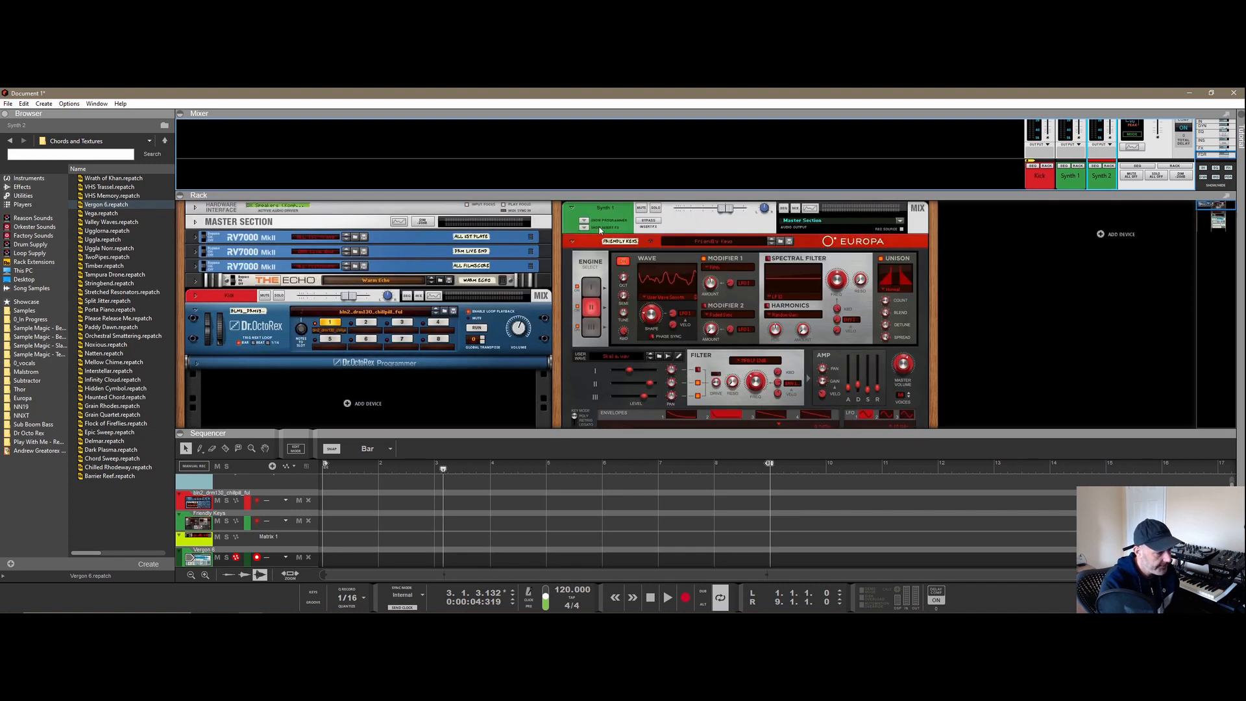
scroll(687, 283, "down", 17)
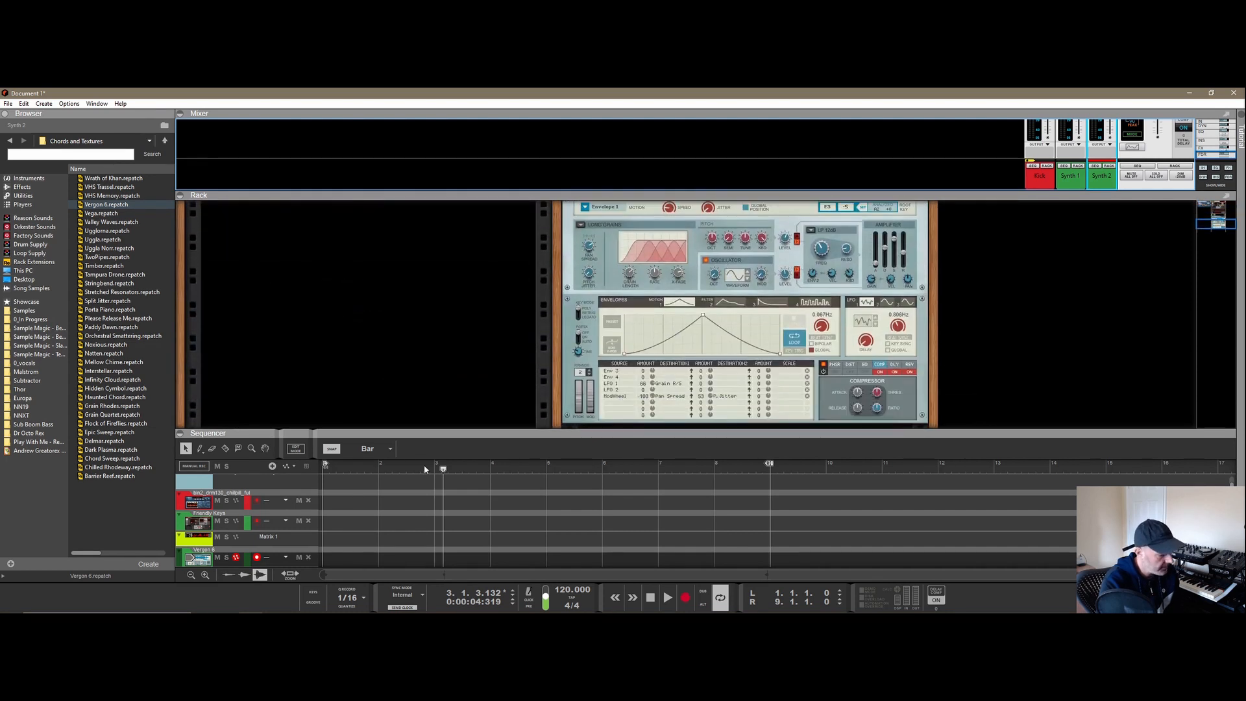
- Create a one-bar clip at bar 8 on the Grain's Vergon 6 track and open it for note editing in an enlarged sequencer
double_click(355, 562)
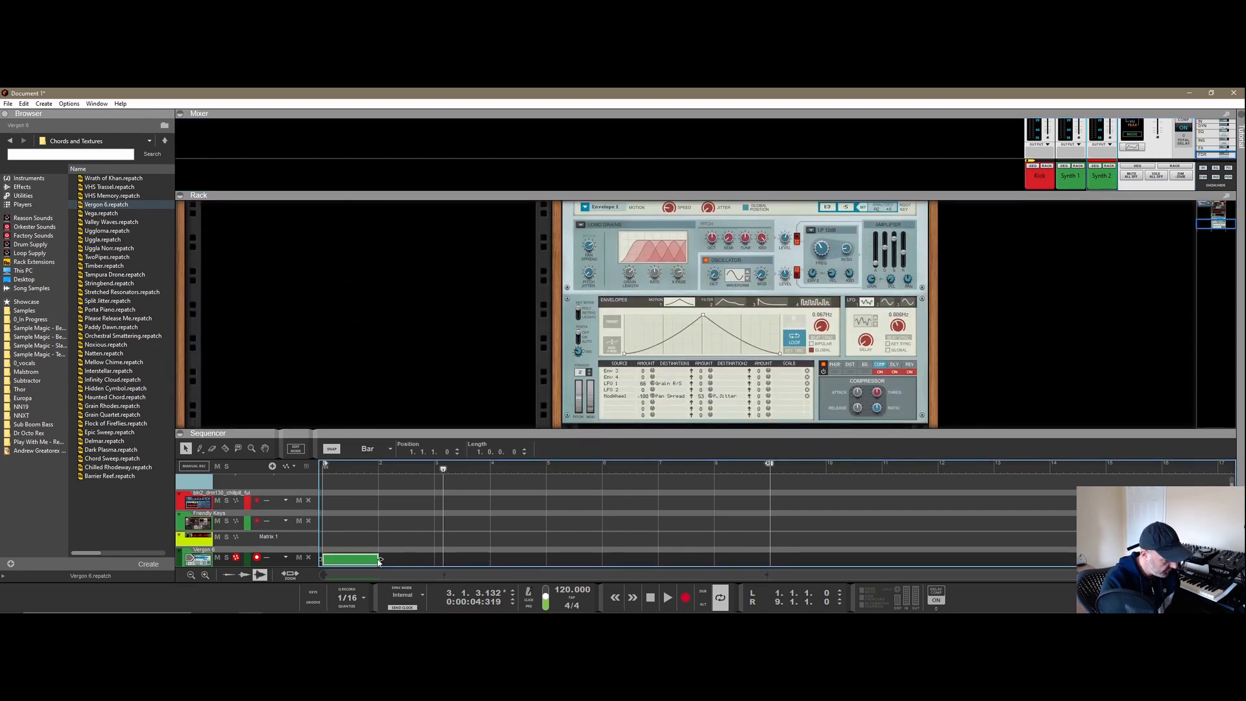
left_click_drag(366, 564, 752, 561)
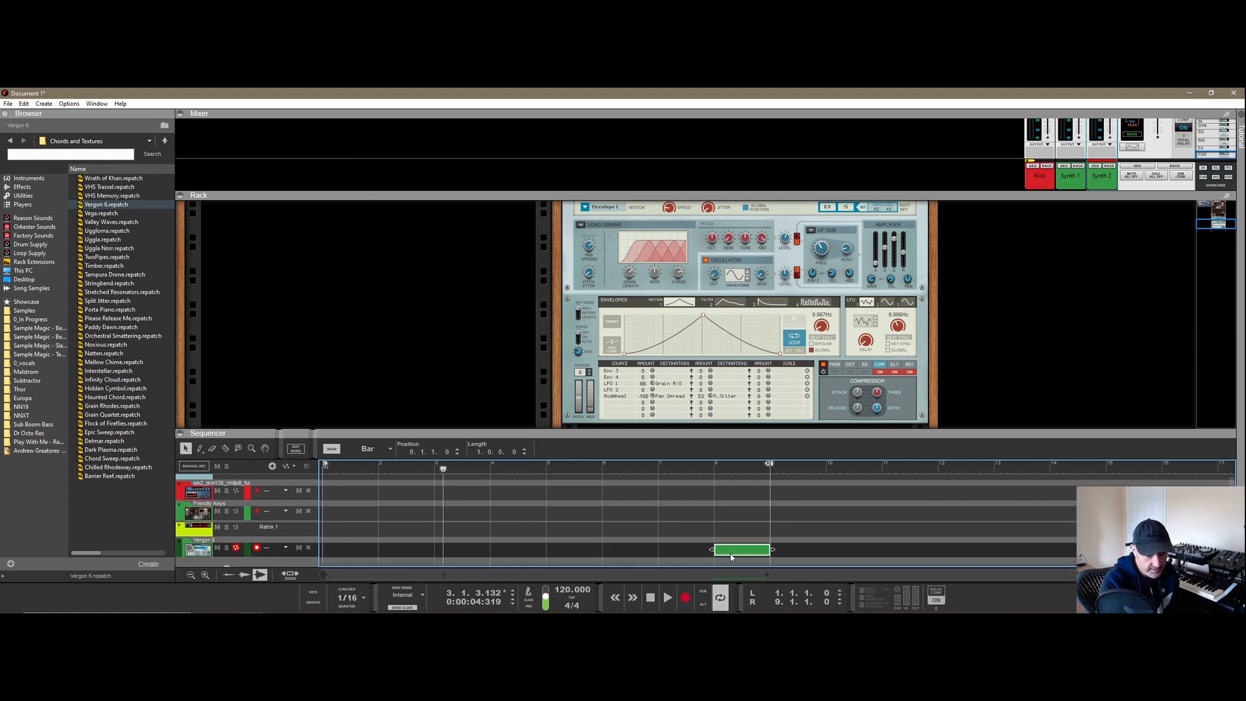
double_click(732, 551)
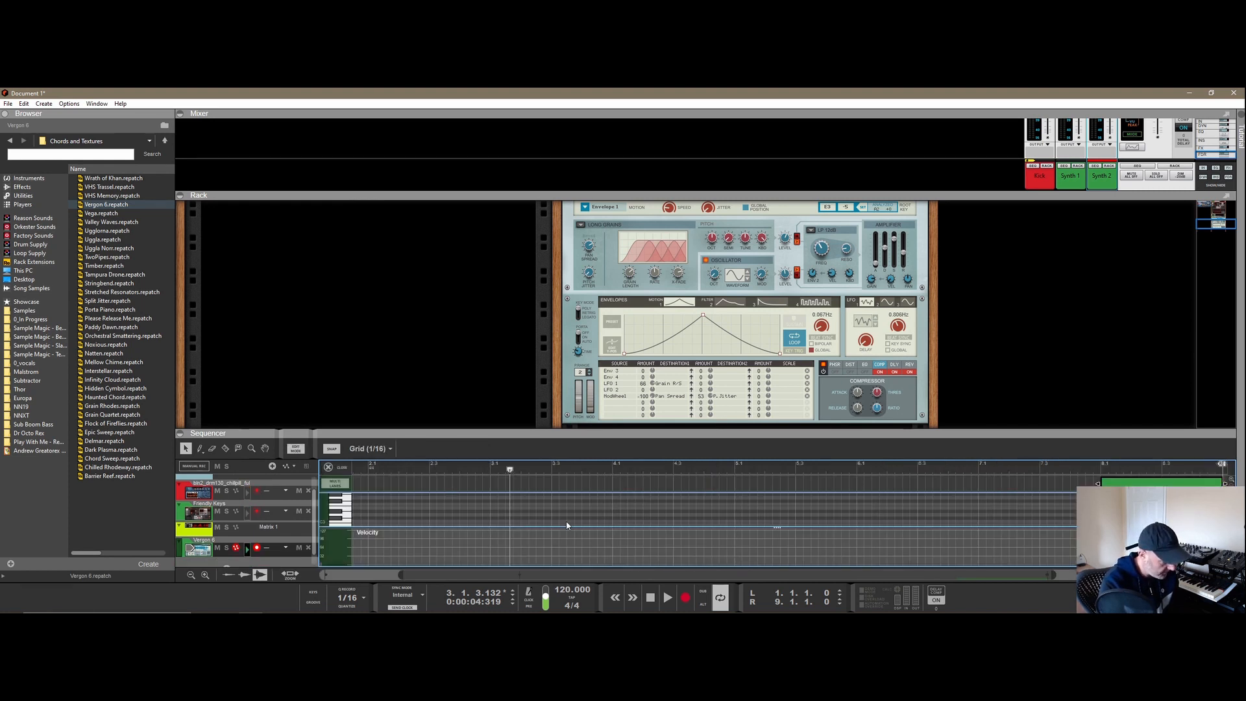
left_click_drag(580, 434, 571, 334)
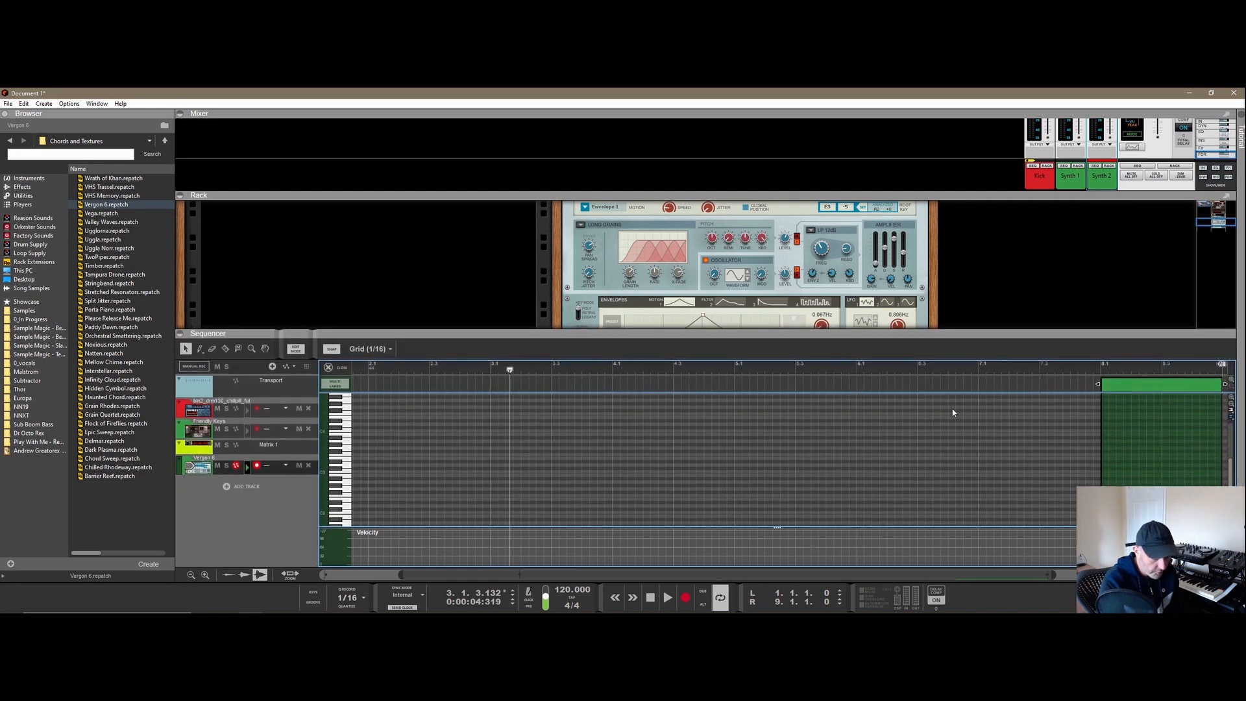
- Draw two eighth-note C3 notes at 8.1.1 and 8.3.1 in the Vergon 6 clip and return to the song arrangement
left_click_drag(1053, 575, 1223, 575)
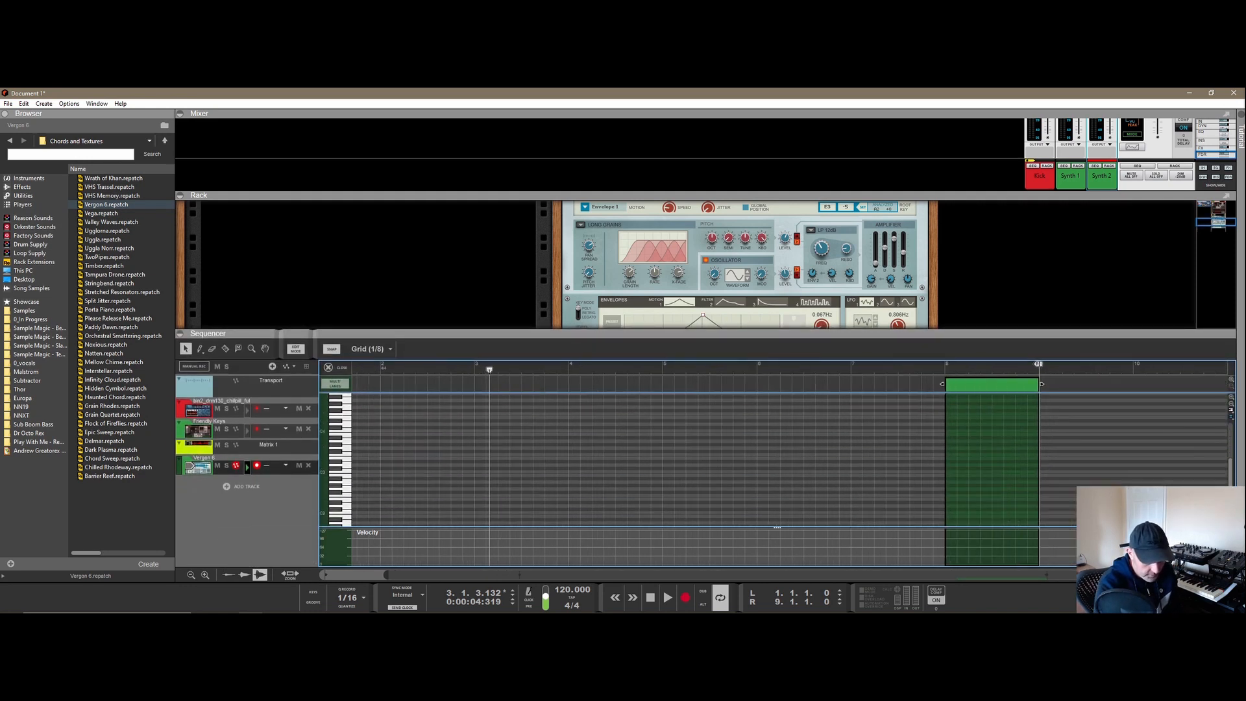
left_click(352, 511)
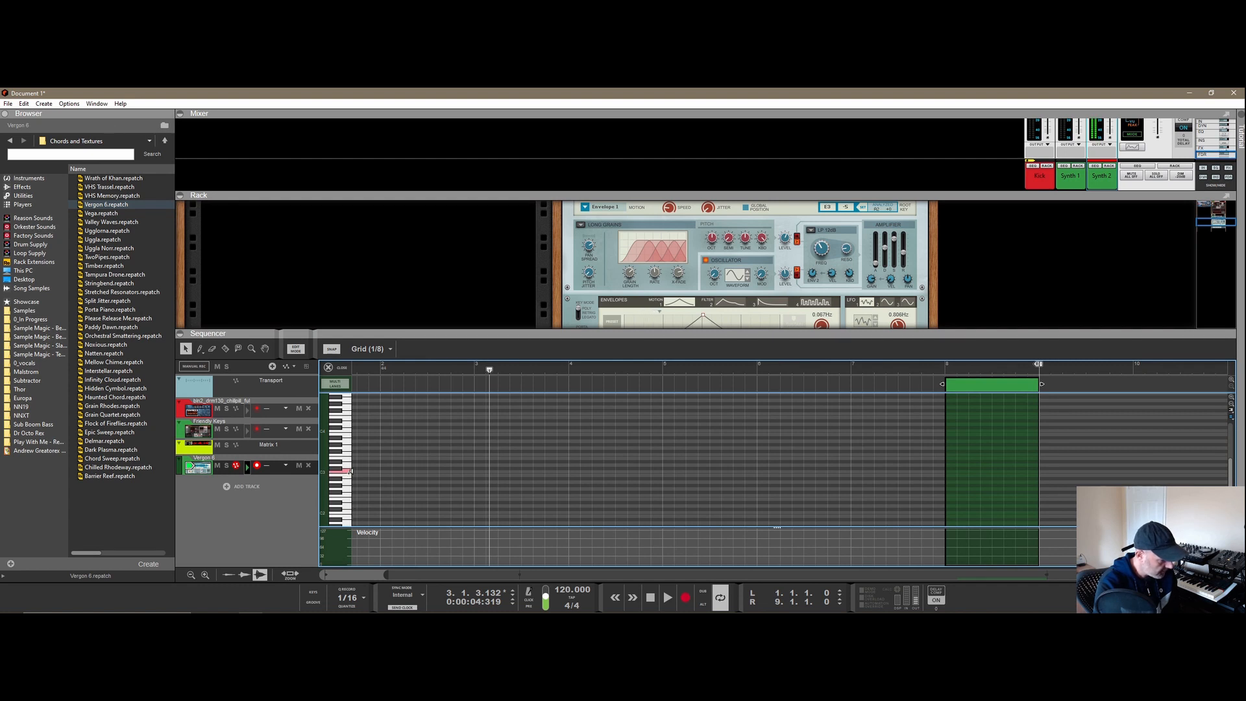
left_click(951, 473)
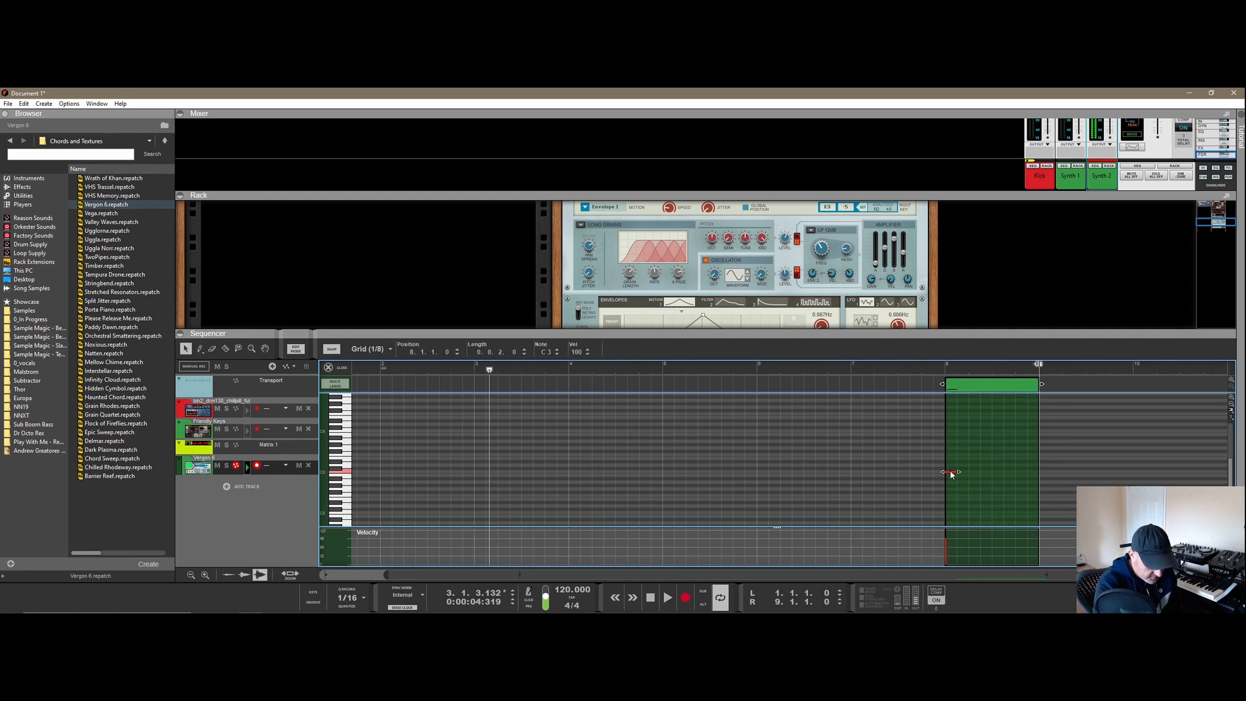
left_click(998, 470)
left_click(999, 475)
left_click_drag(998, 473, 1000, 474)
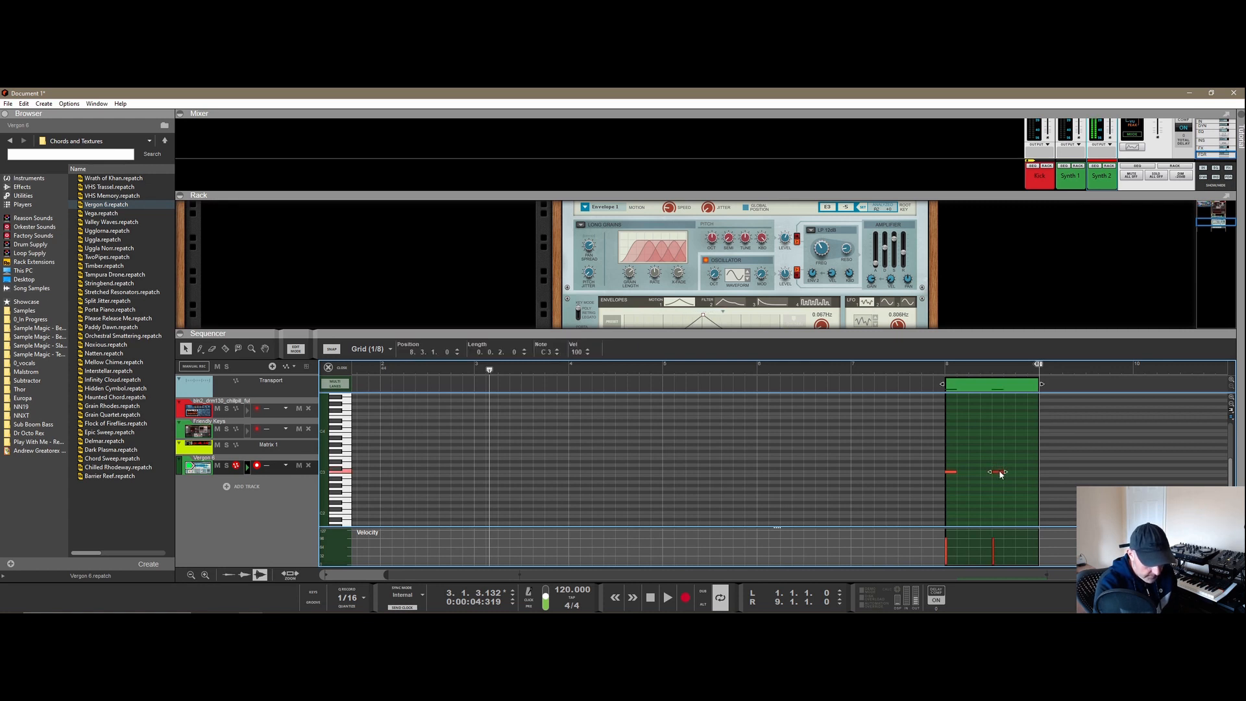
left_click(329, 367)
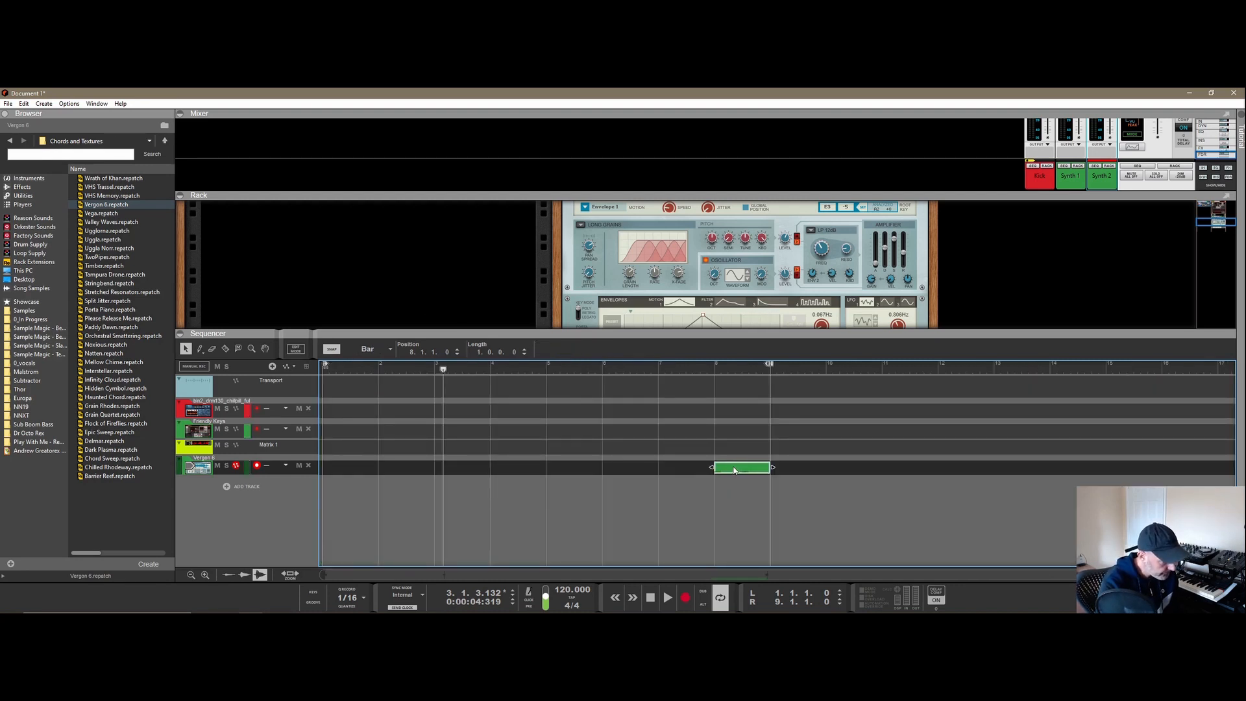
- Play the song from the start and from bar 7 to hear the Vergon 6 clip, with the Grain's mix channel in view
key("shift+Return")
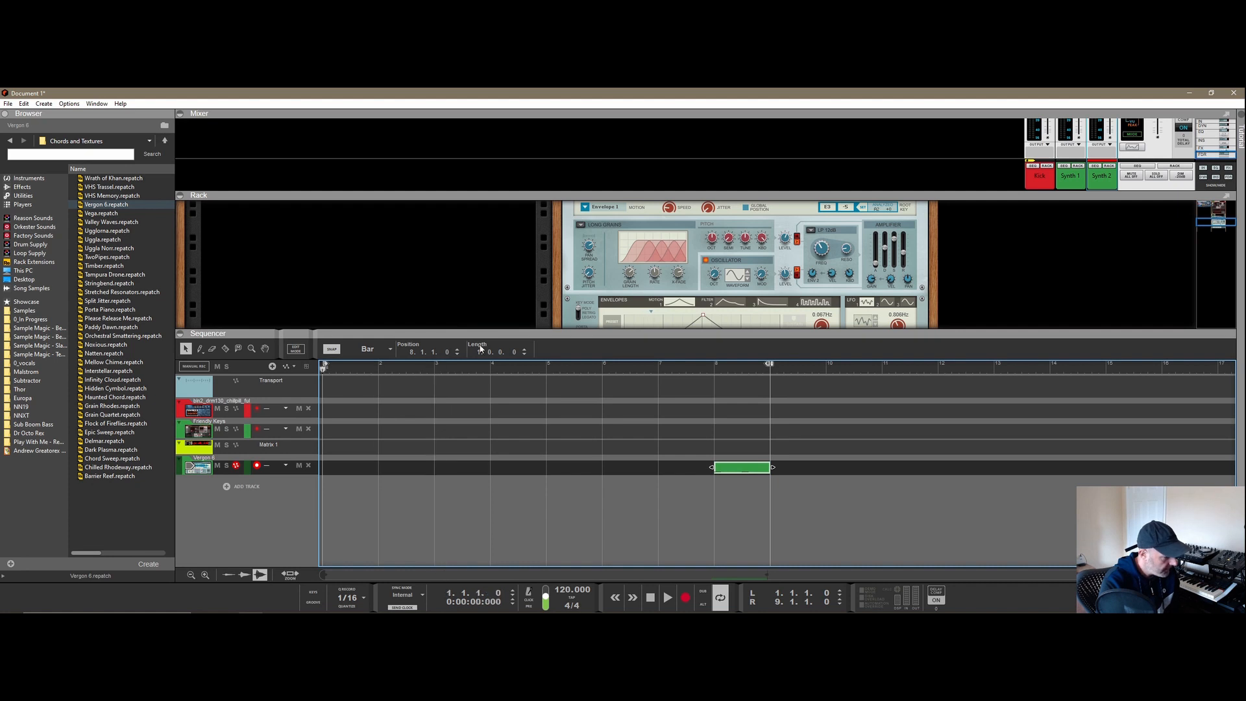
left_click(668, 603)
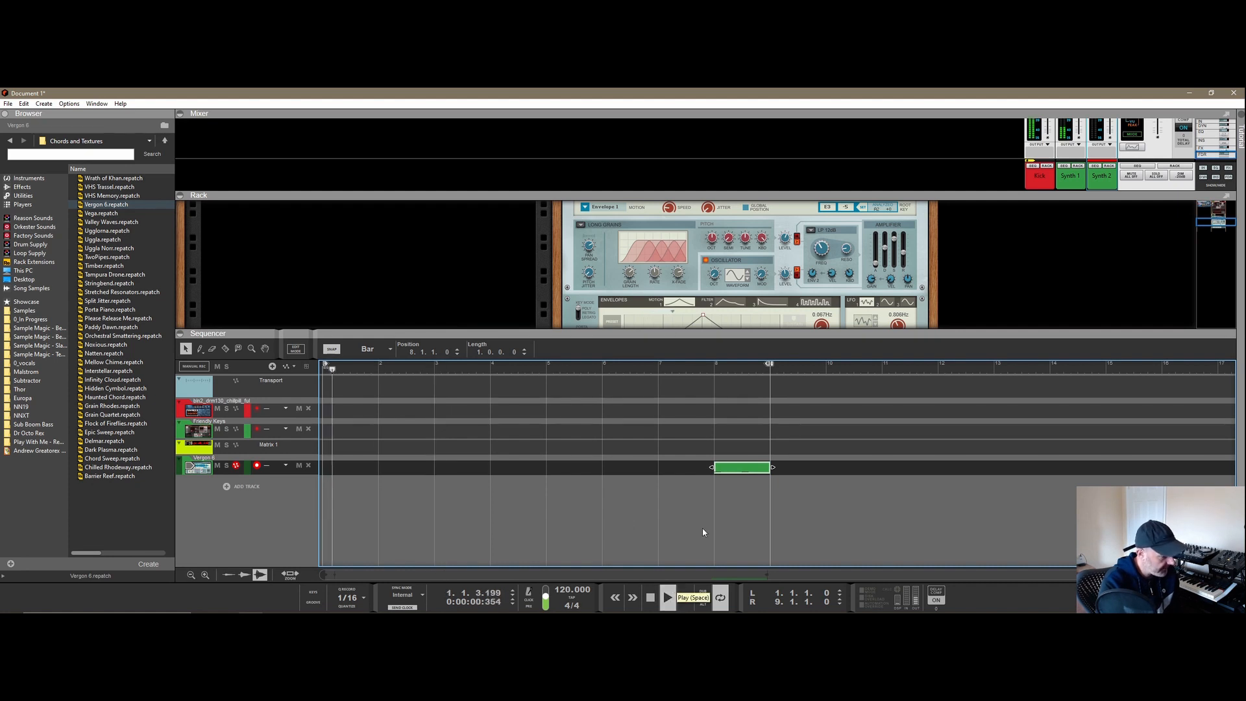
scroll(845, 256, "up", 5)
scroll(800, 289, "up", 2)
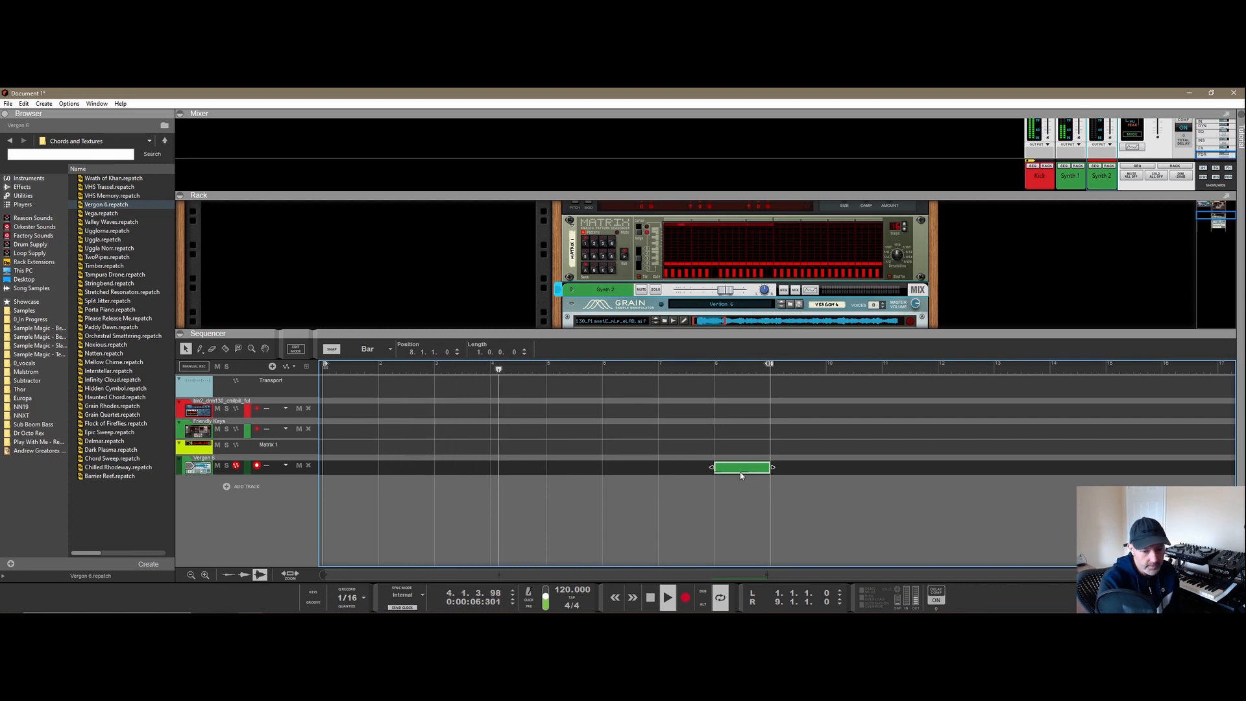
left_click(658, 367)
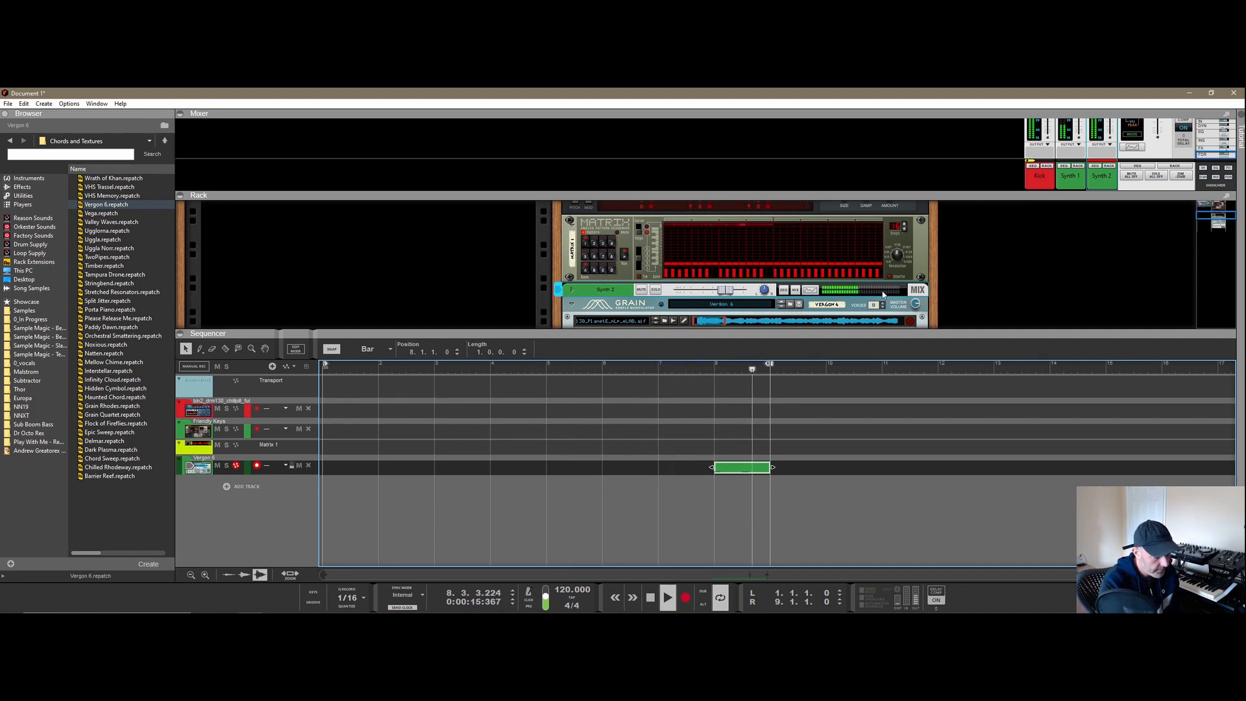
key("space")
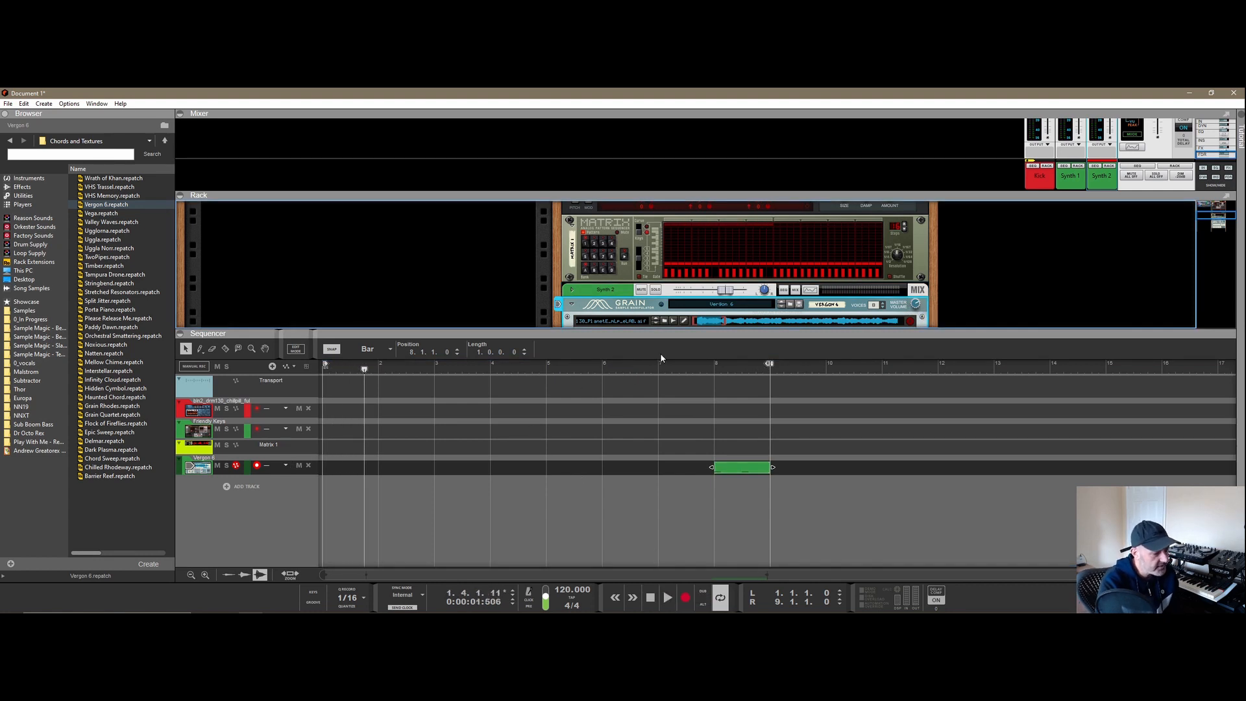
- Enlarge the rack area and briefly audition the Matrix pattern and the Dr. Octo Rex loop from the devices themselves
left_click_drag(671, 333, 670, 406)
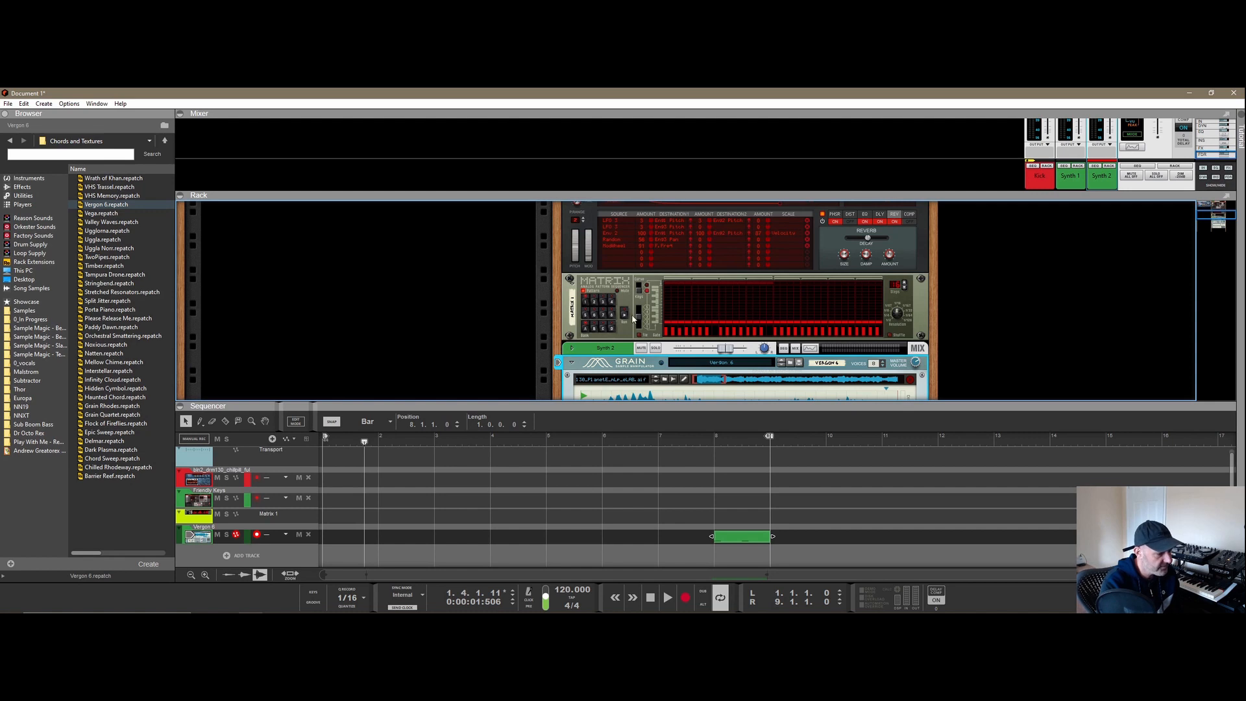
left_click(632, 324)
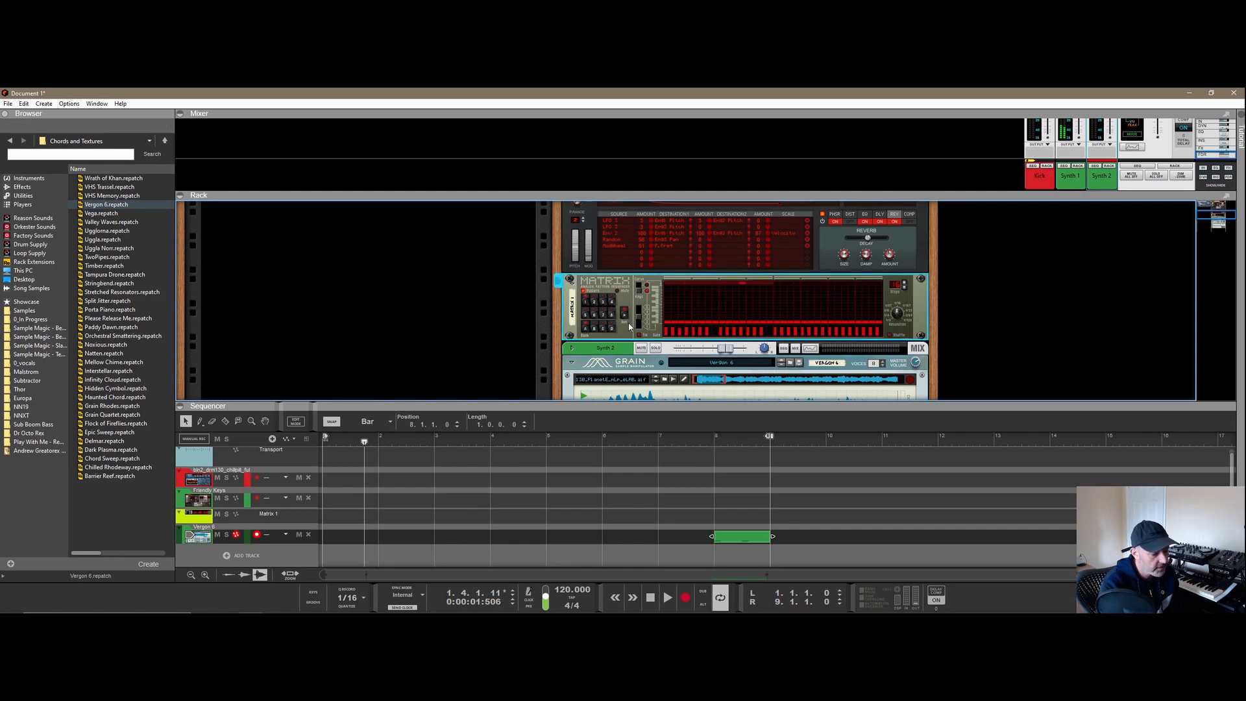
scroll(348, 227, "up", 8)
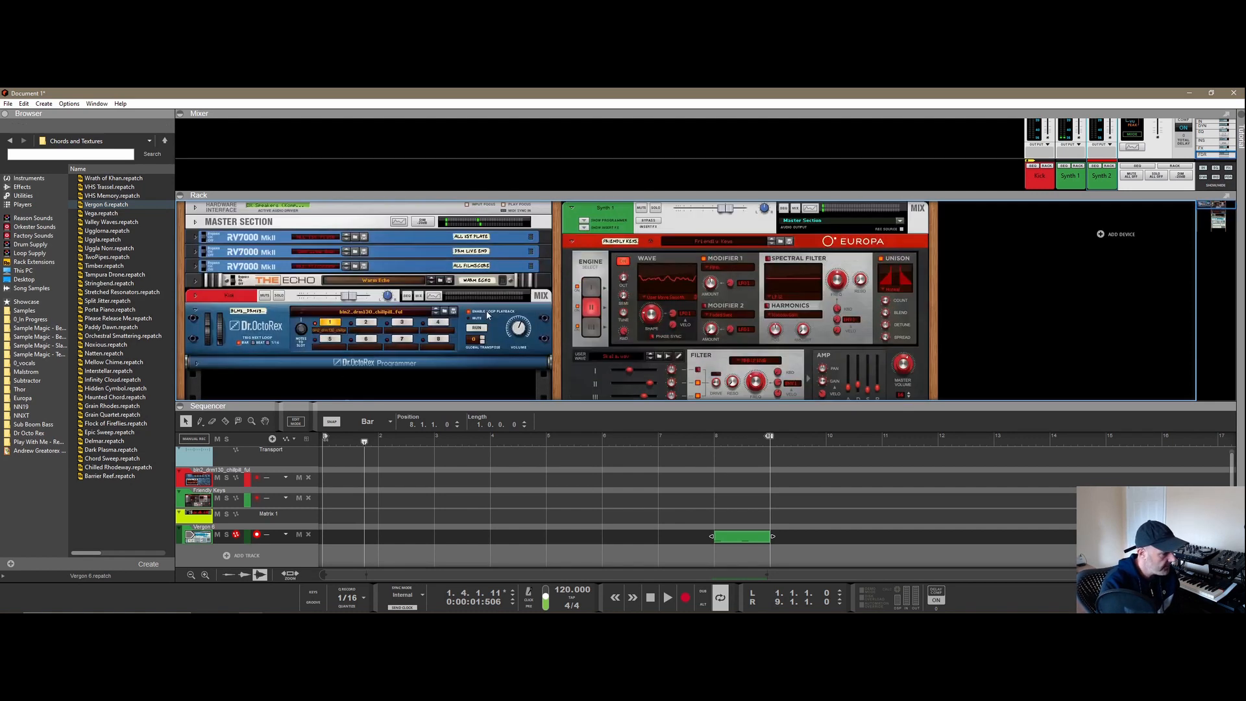
left_click(477, 328)
left_click(477, 328)
scroll(529, 303, "down", 1)
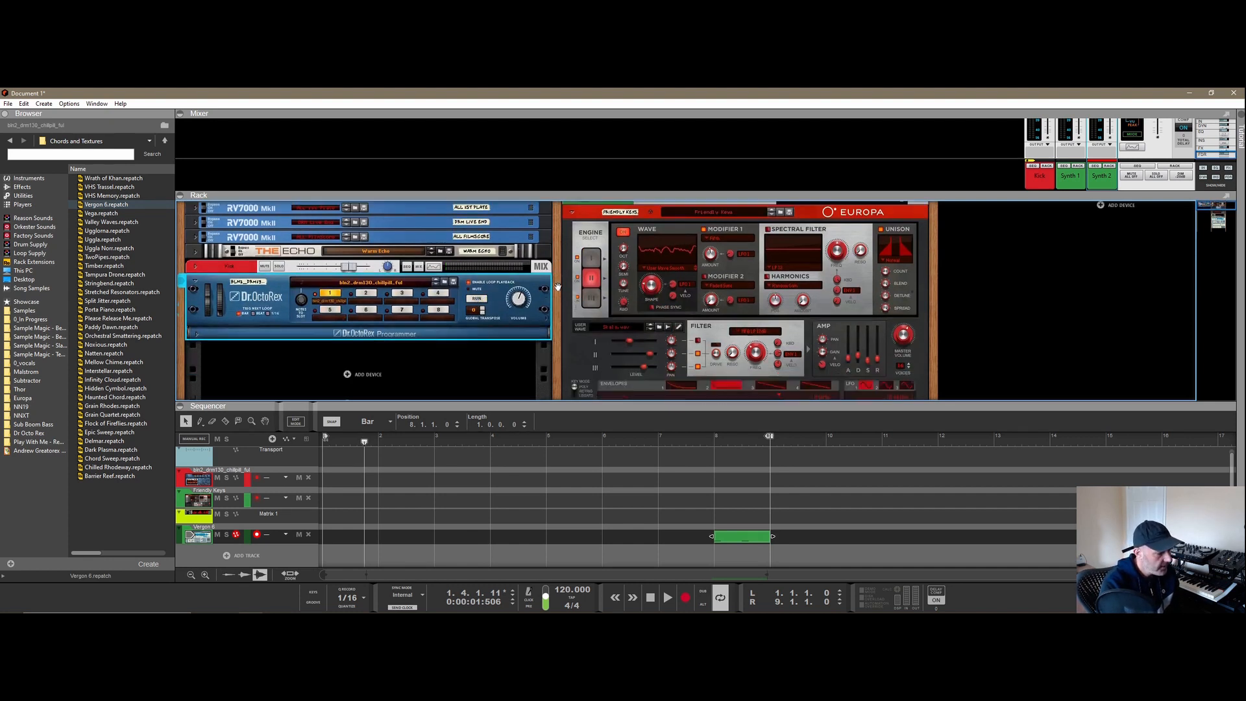
left_click_drag(466, 403, 466, 396)
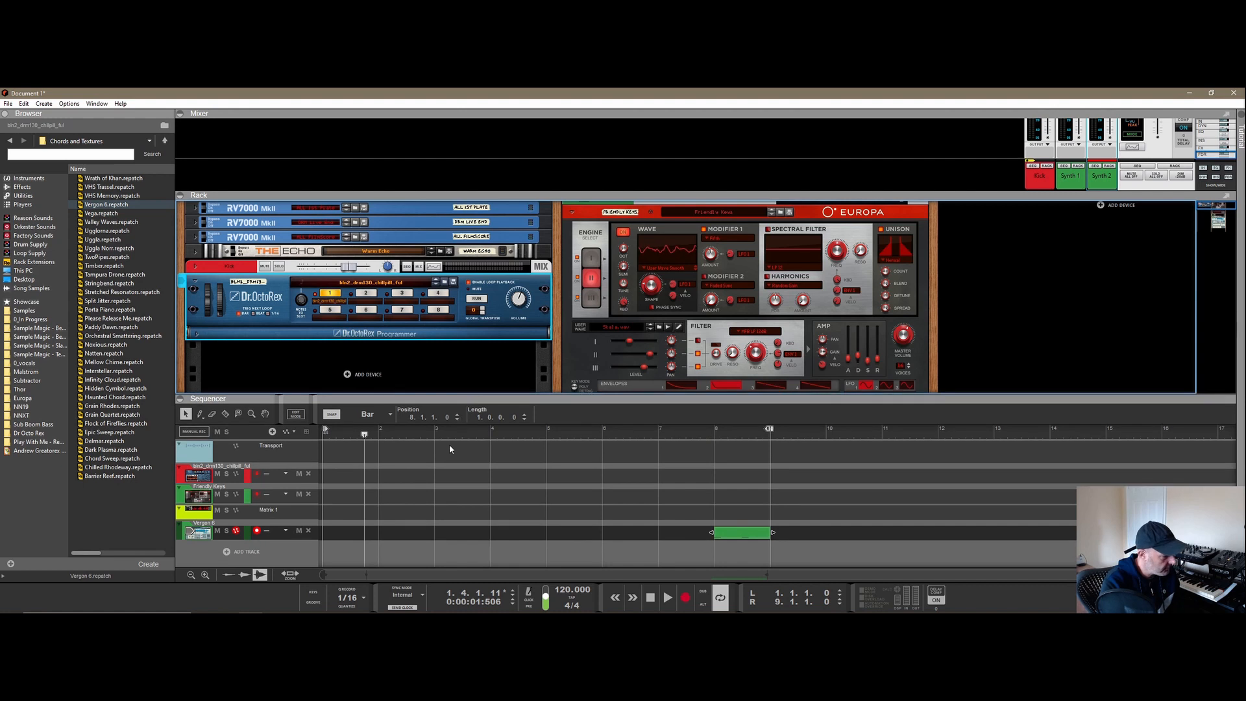
- Copy the Dr. Octo Rex loop to its own sequencer track and switch off the device's loop playback
left_click(276, 472)
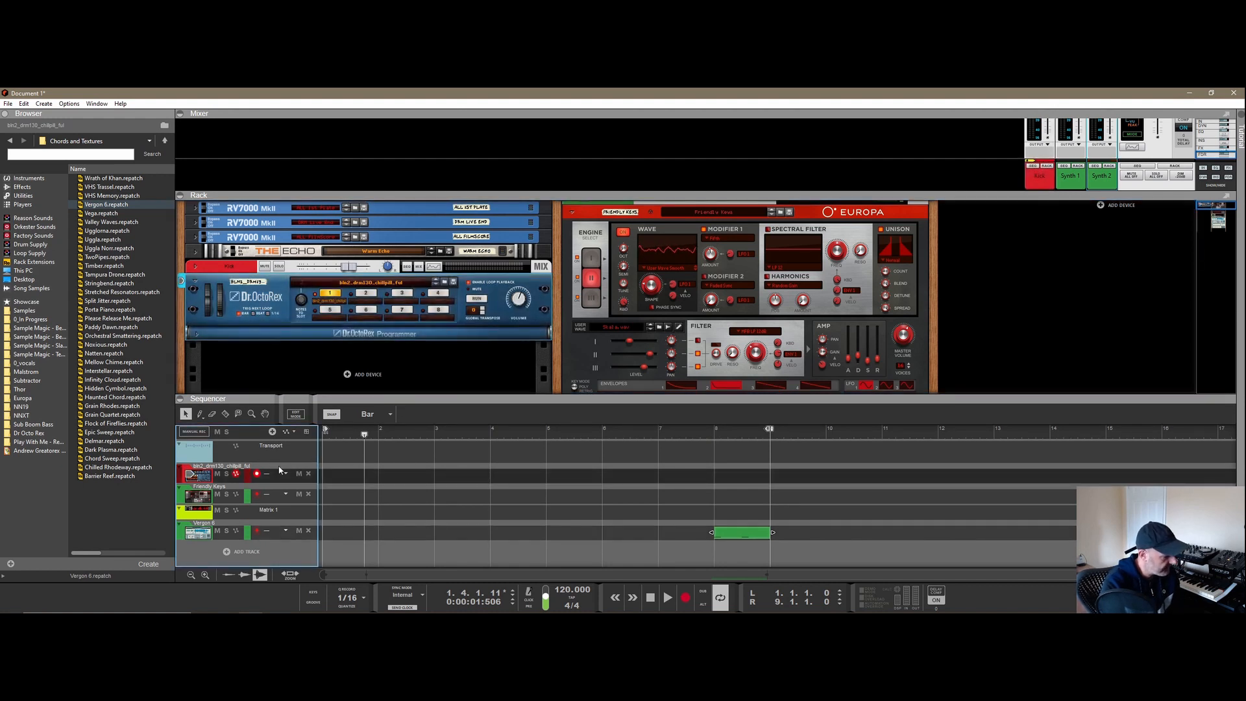
right_click(503, 318)
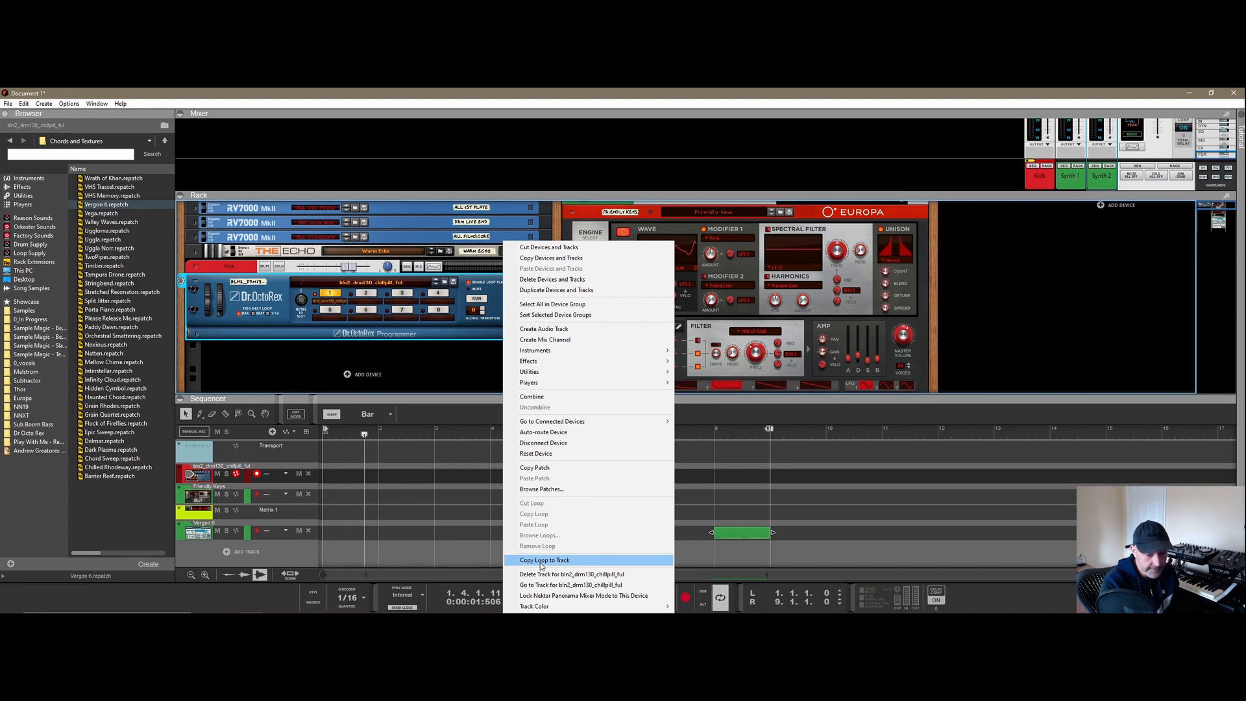
left_click(542, 561)
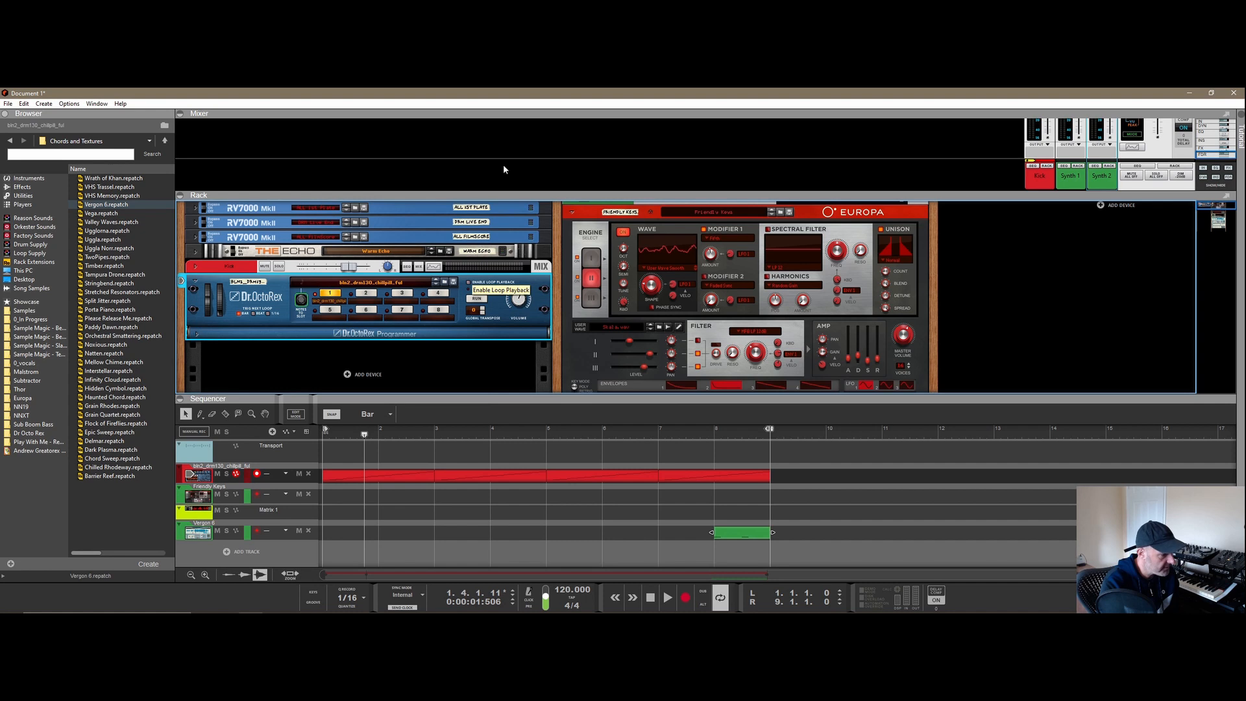
- Play the song from the start to check the copied drum loop clips, and stop playback
left_click(324, 434)
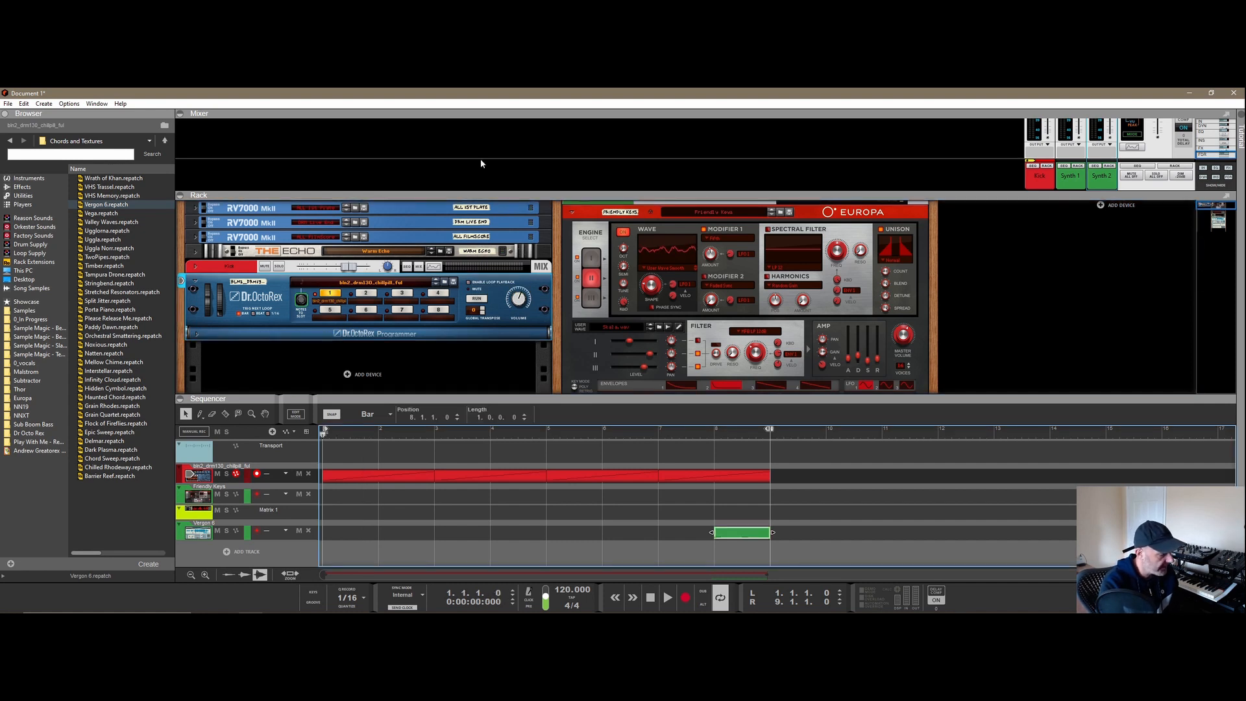
left_click(667, 597)
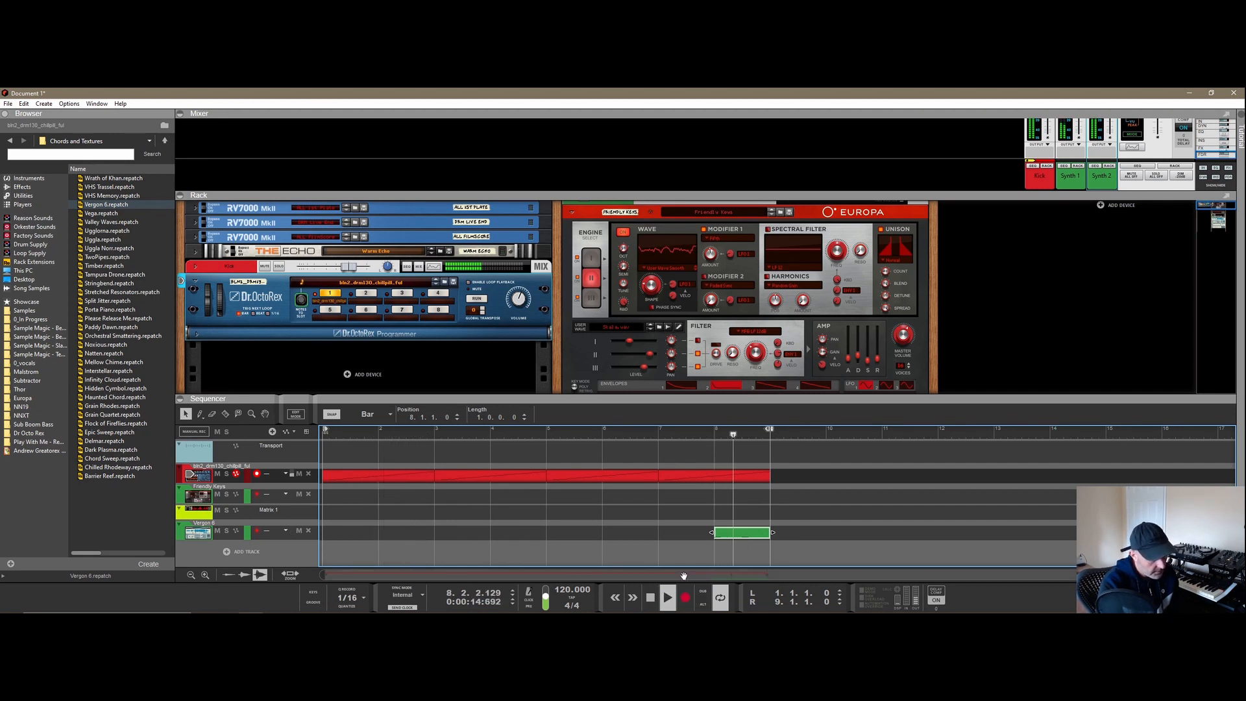
left_click(650, 597)
left_click(651, 597)
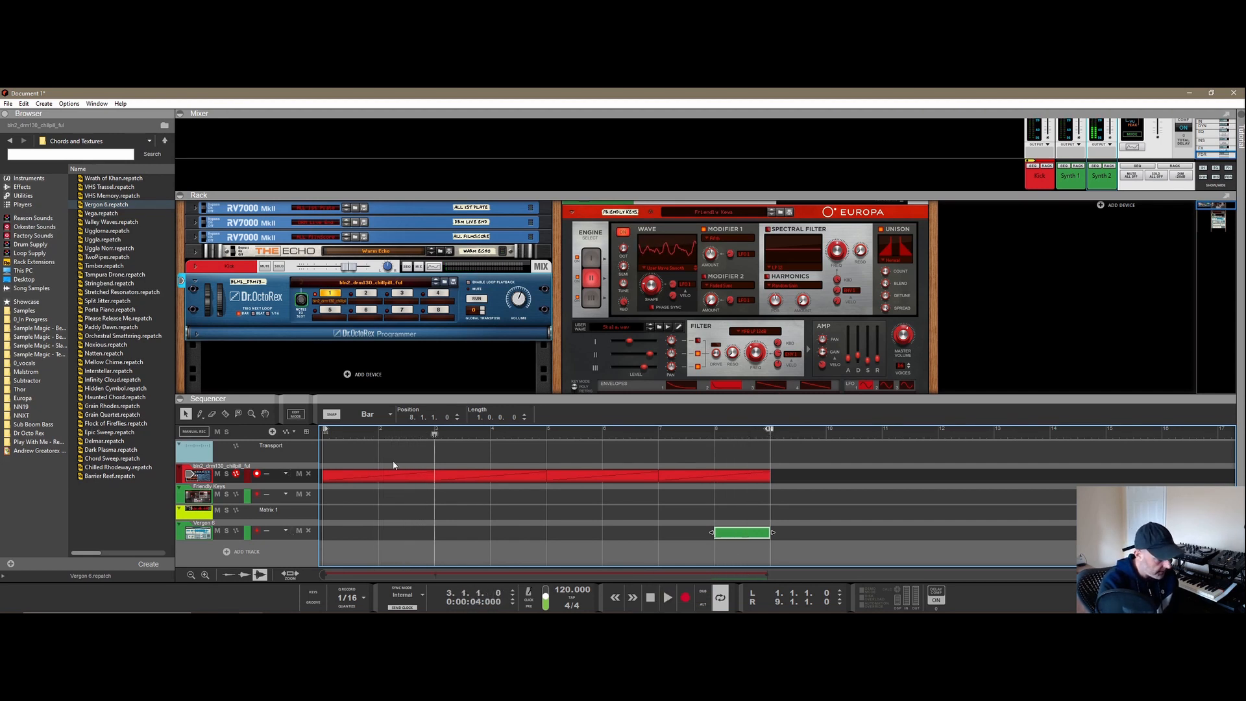
- Copy the Matrix pattern to the Friendly Keys track and turn off the Matrix's own pattern playback
left_click(468, 493)
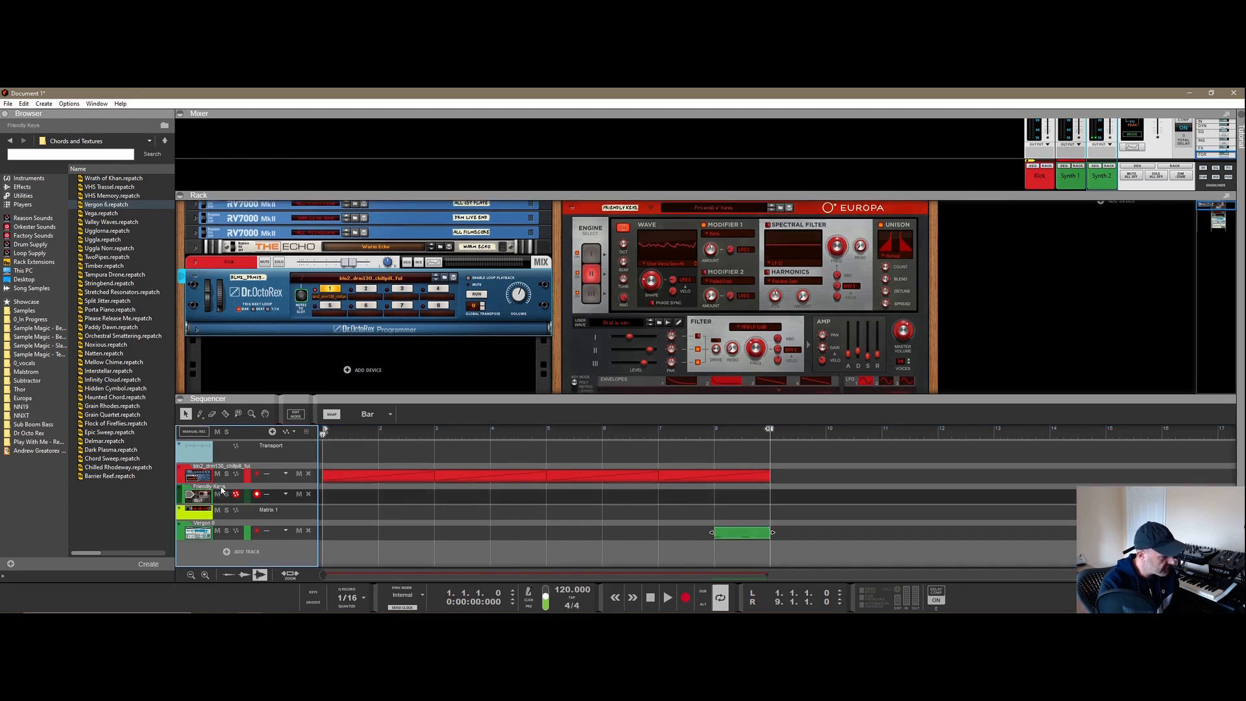
scroll(815, 238, "up", 1)
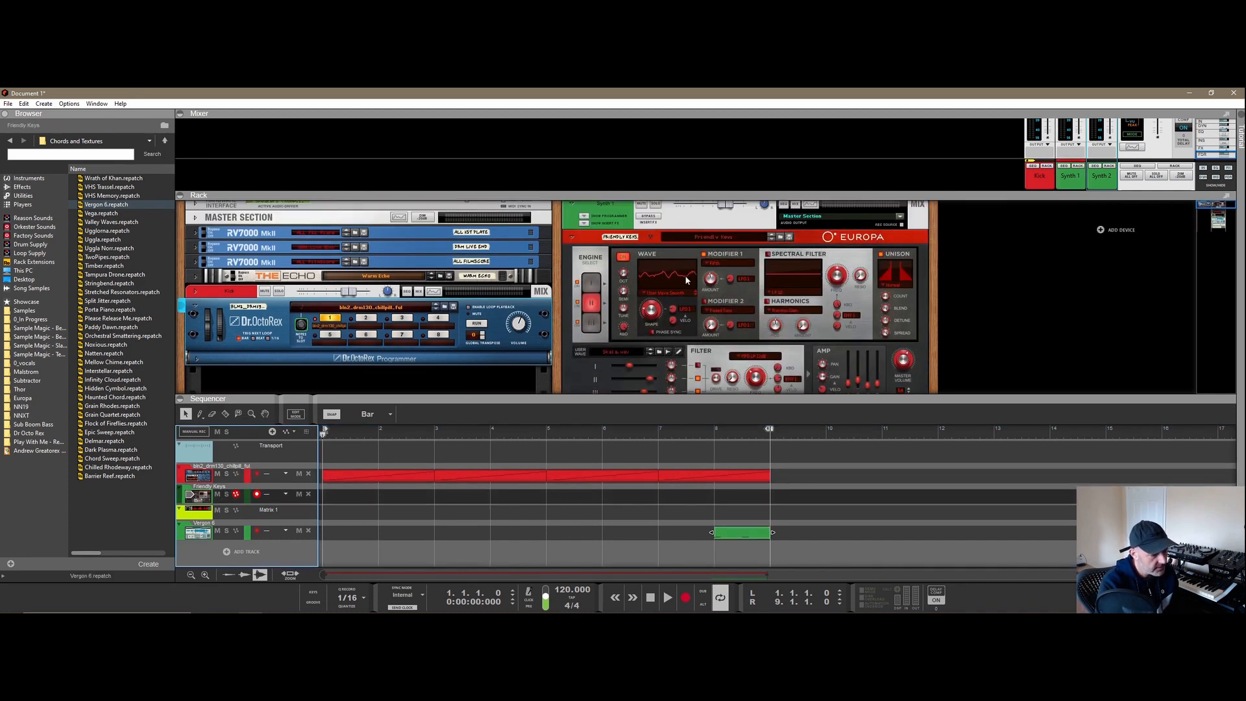
scroll(710, 306, "down", 5)
scroll(710, 306, "down", 4)
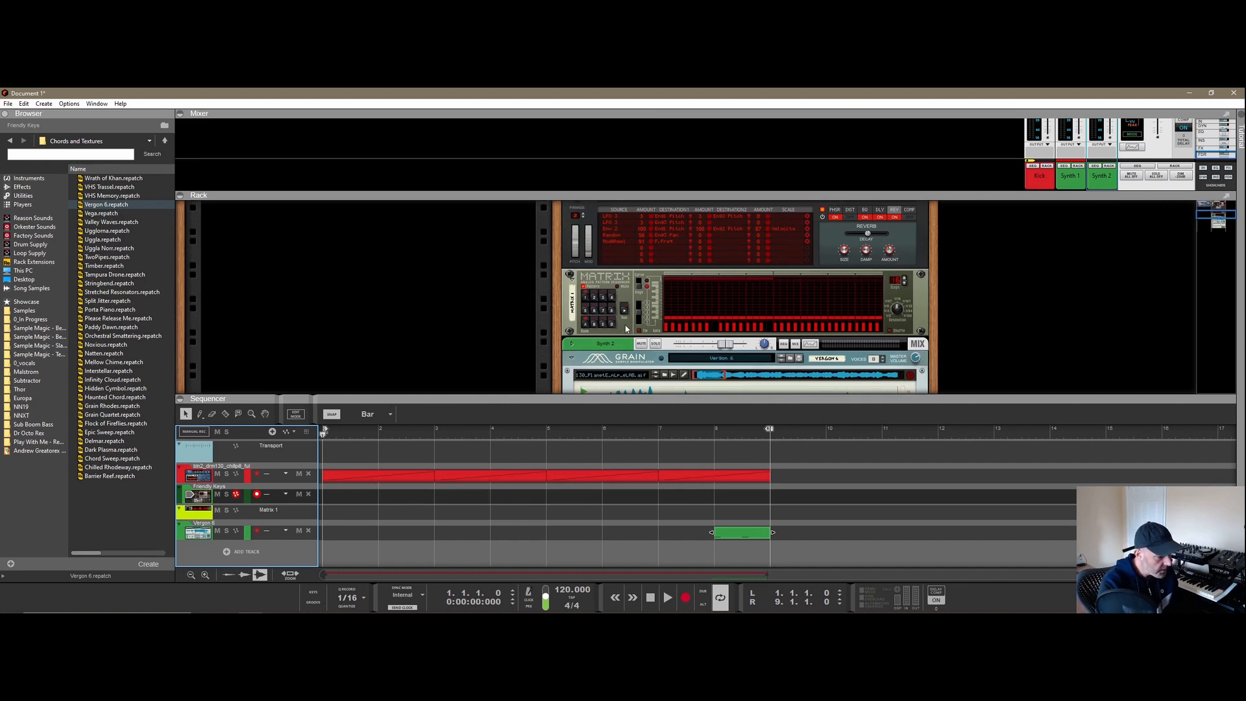
right_click(627, 329)
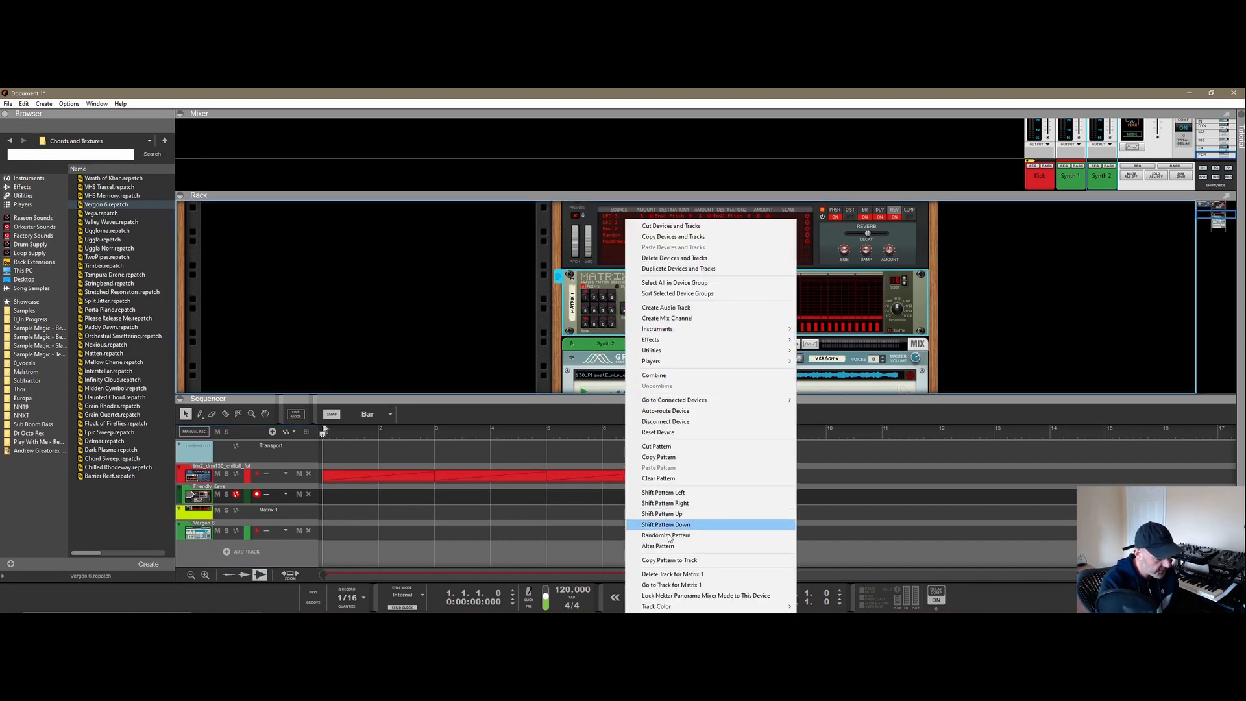
left_click(704, 562)
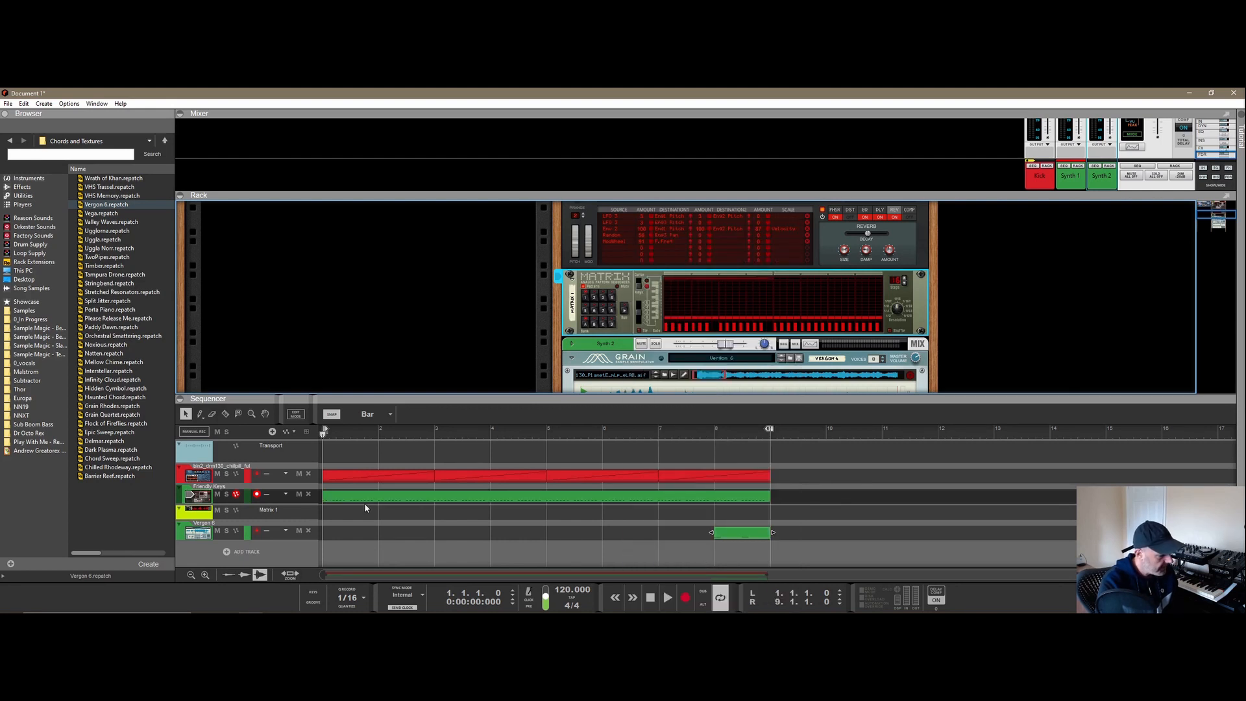
left_click(583, 286)
- Play the opening bars of the song to check the copied Matrix clip on the Friendly Keys track
left_click(344, 433)
left_click(667, 598)
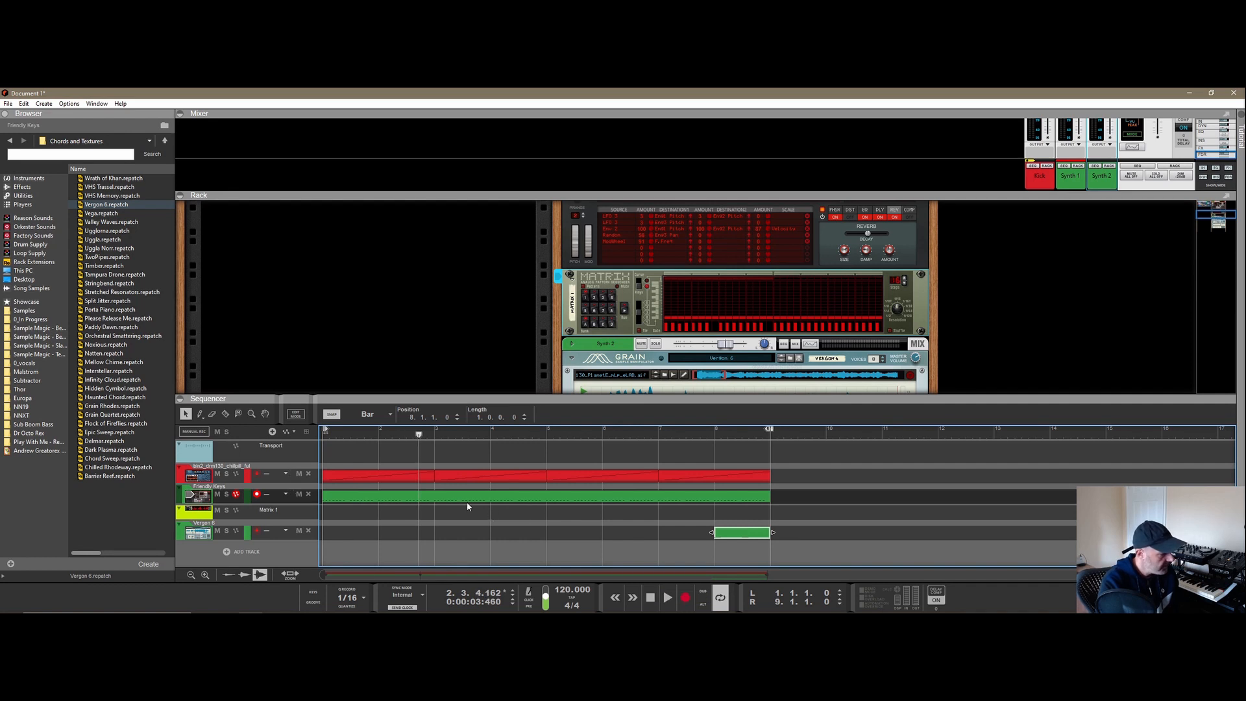
scroll(640, 308, "up", 3)
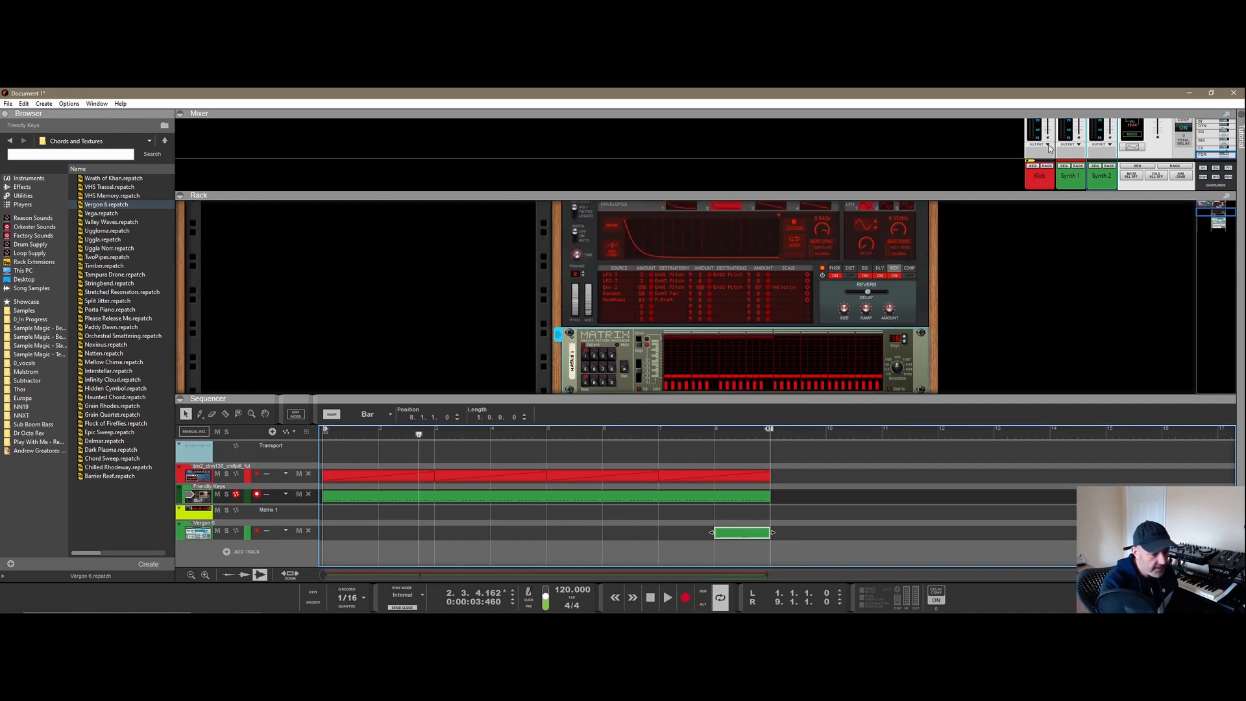
- Rename the instrument tracks Kick, Synth 1 and Synth 2, and fold the Grain's mix channel in the rack
left_click(208, 469)
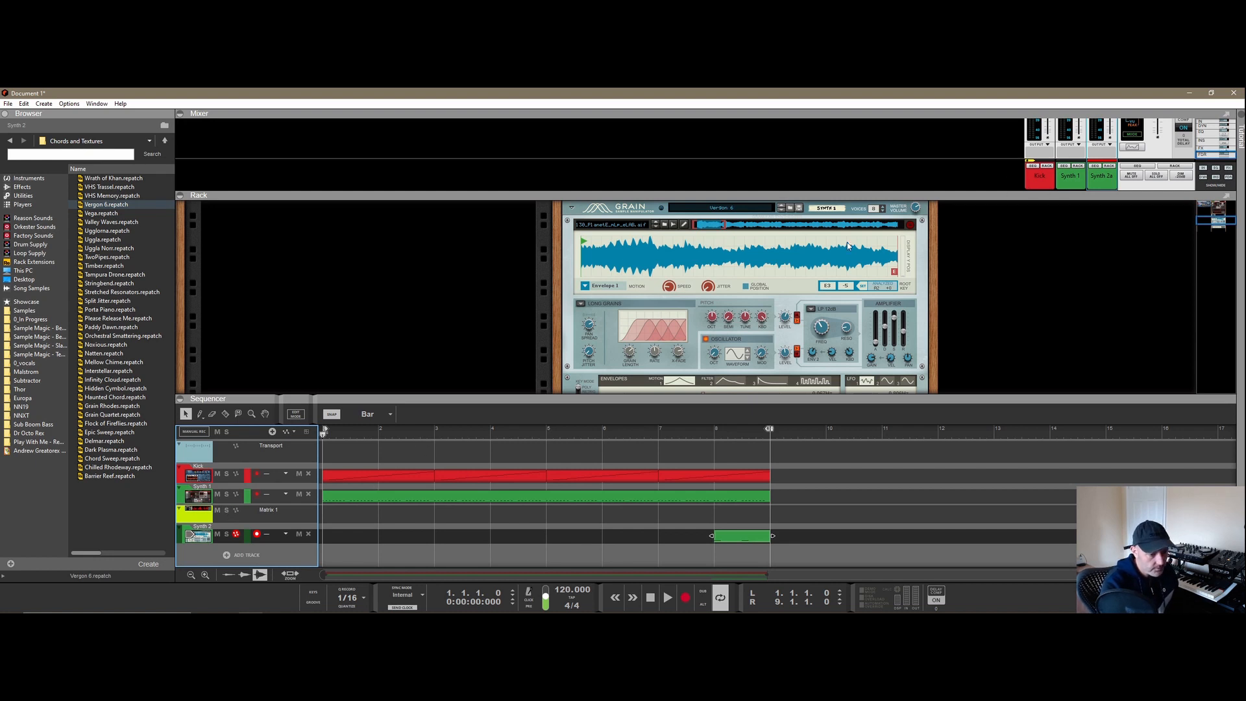
scroll(655, 294, "up", 2)
left_click(573, 255)
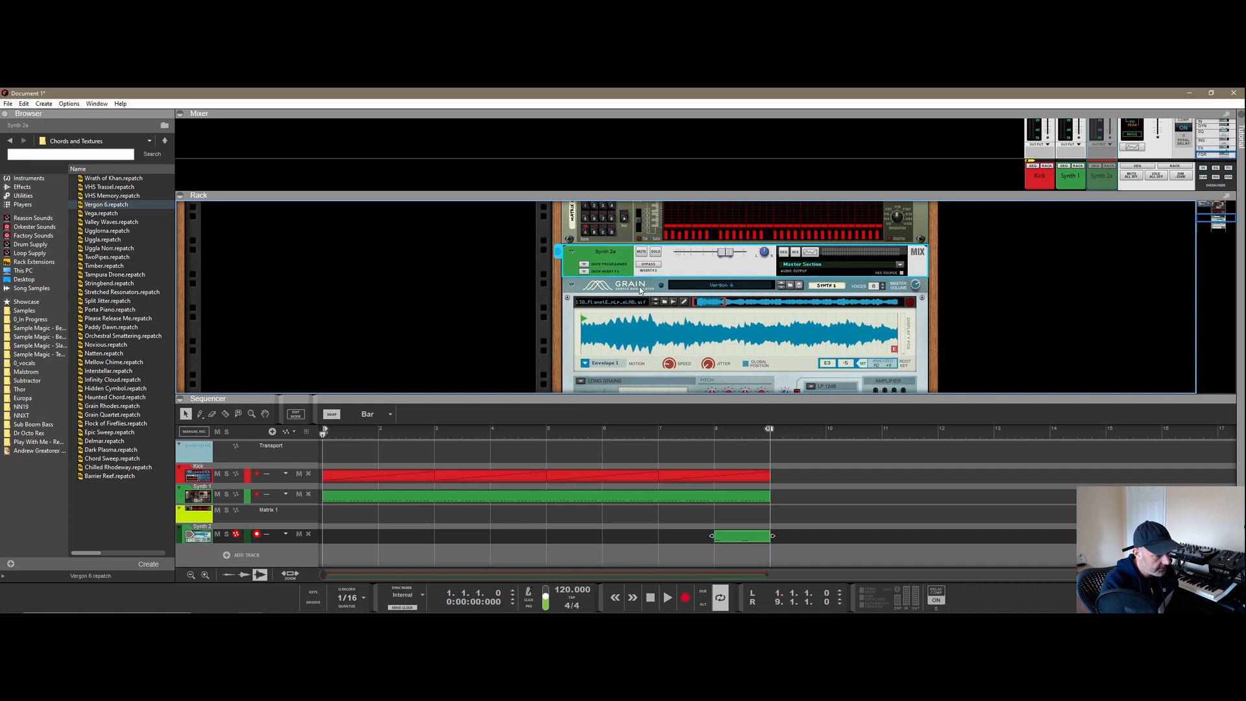
left_click_drag(616, 401, 616, 391)
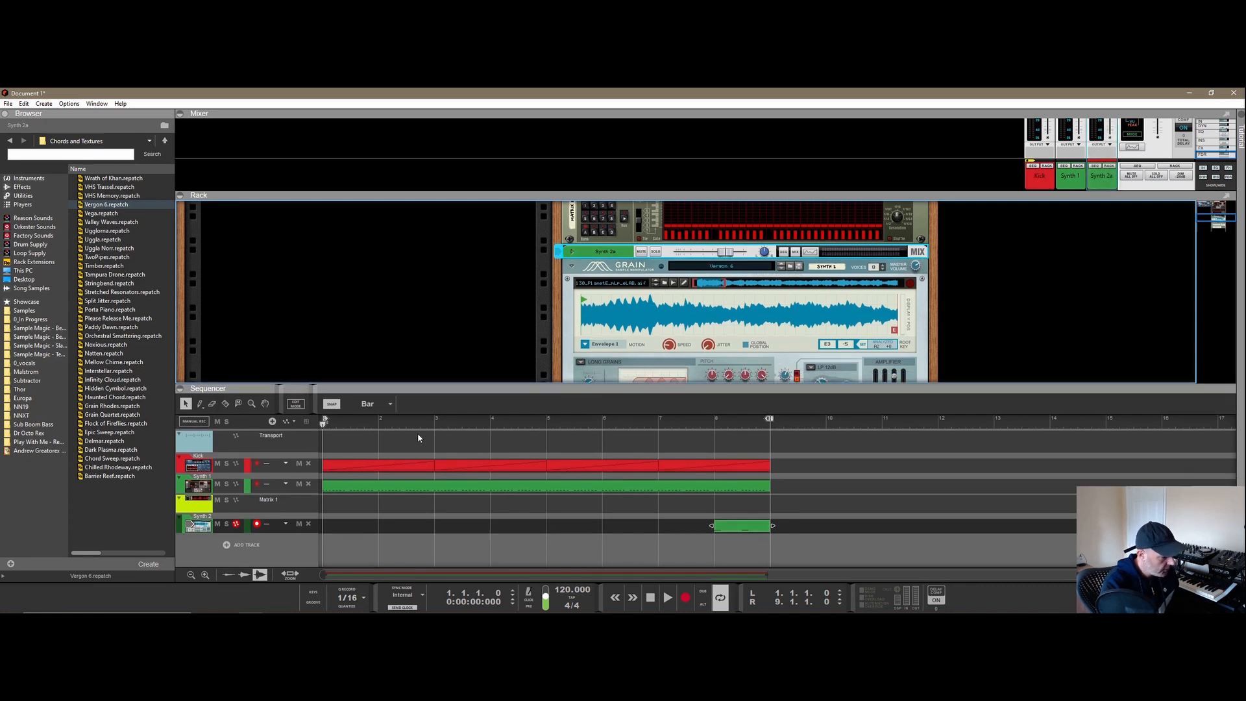
- Play the arrangement with the renamed tracks from the start, and stop playback
left_click(668, 597)
left_click(652, 598)
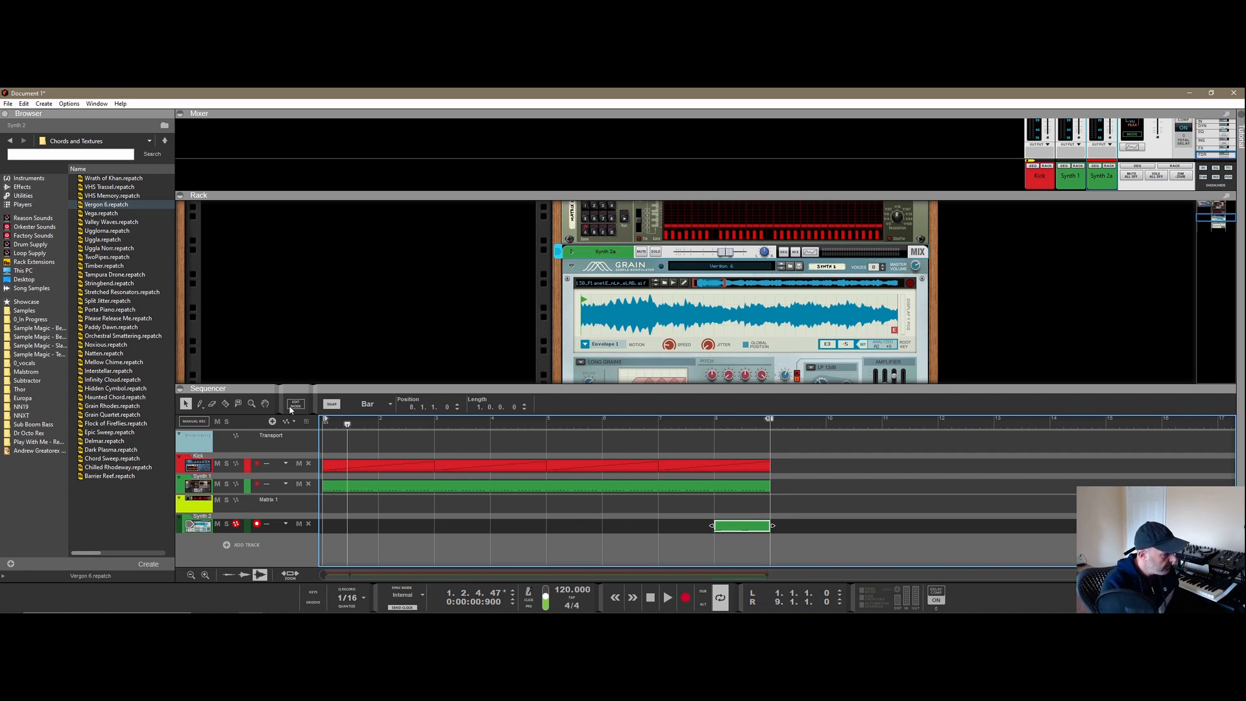
- Enable Blocks for the sequencer
left_click(90, 104)
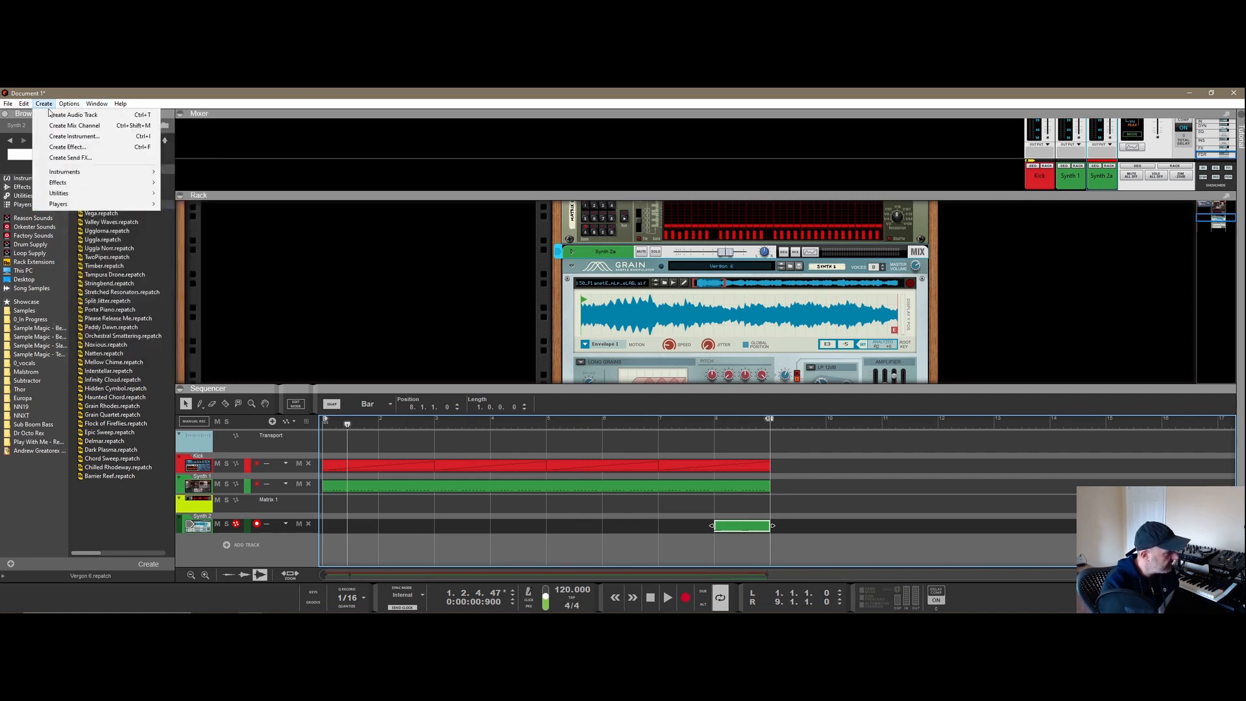
mouse_move(72, 105)
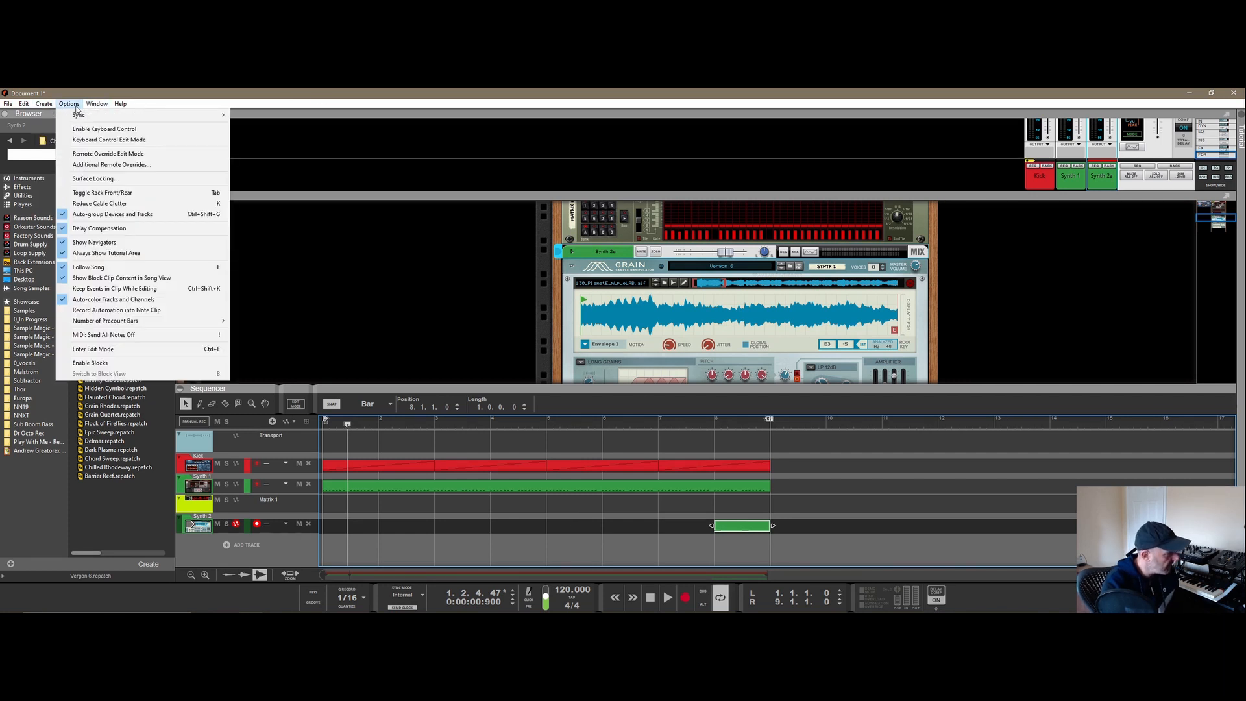
left_click(119, 364)
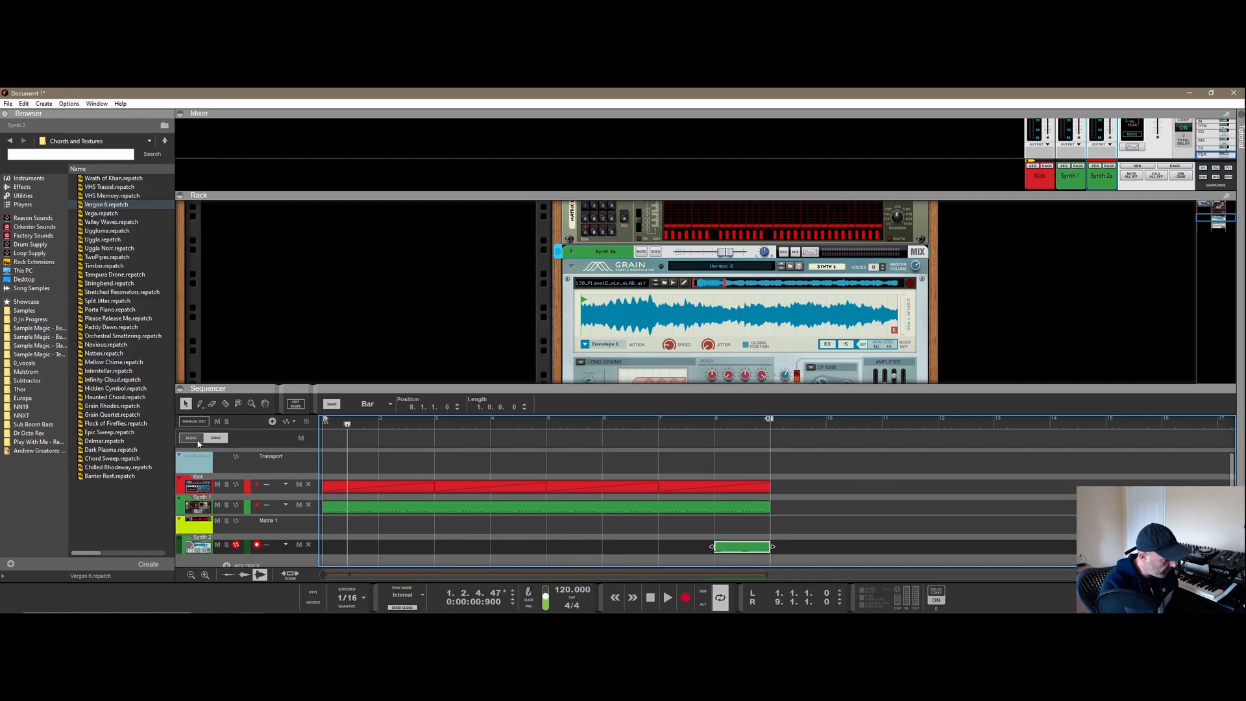
- Show Block 1 in the sequencer's Block view and extend its end to bar 9
left_click(225, 440)
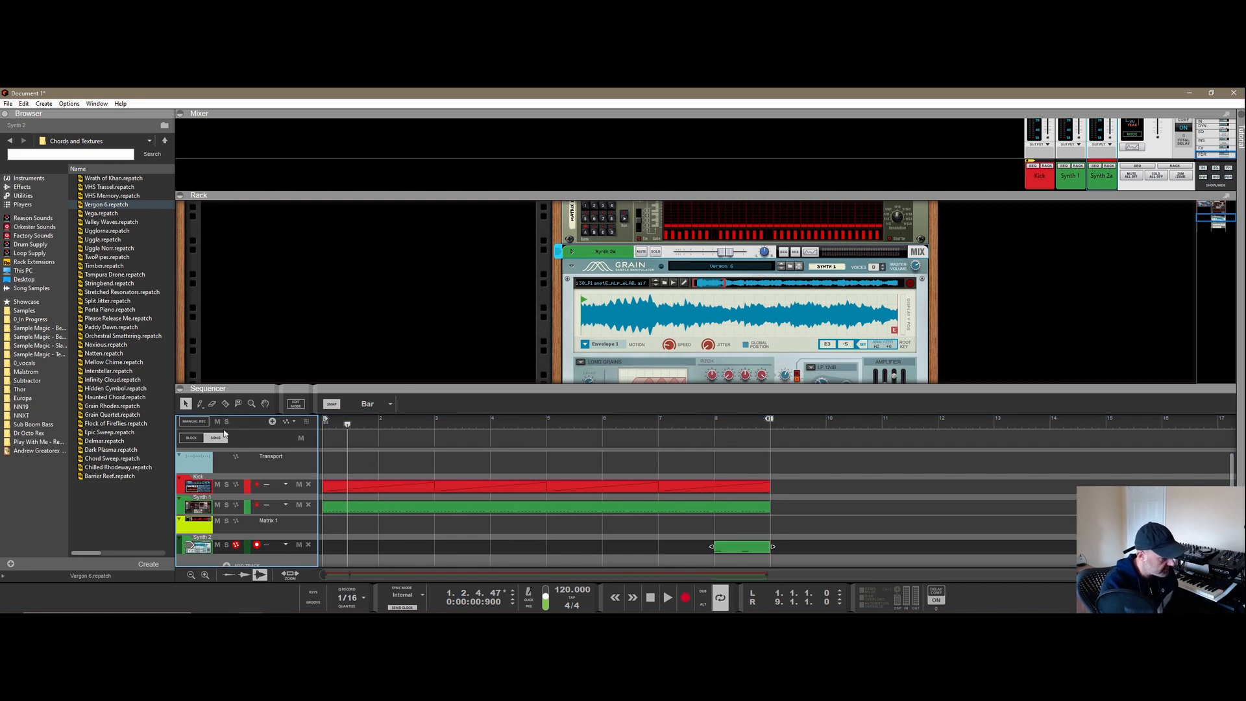
left_click(191, 438)
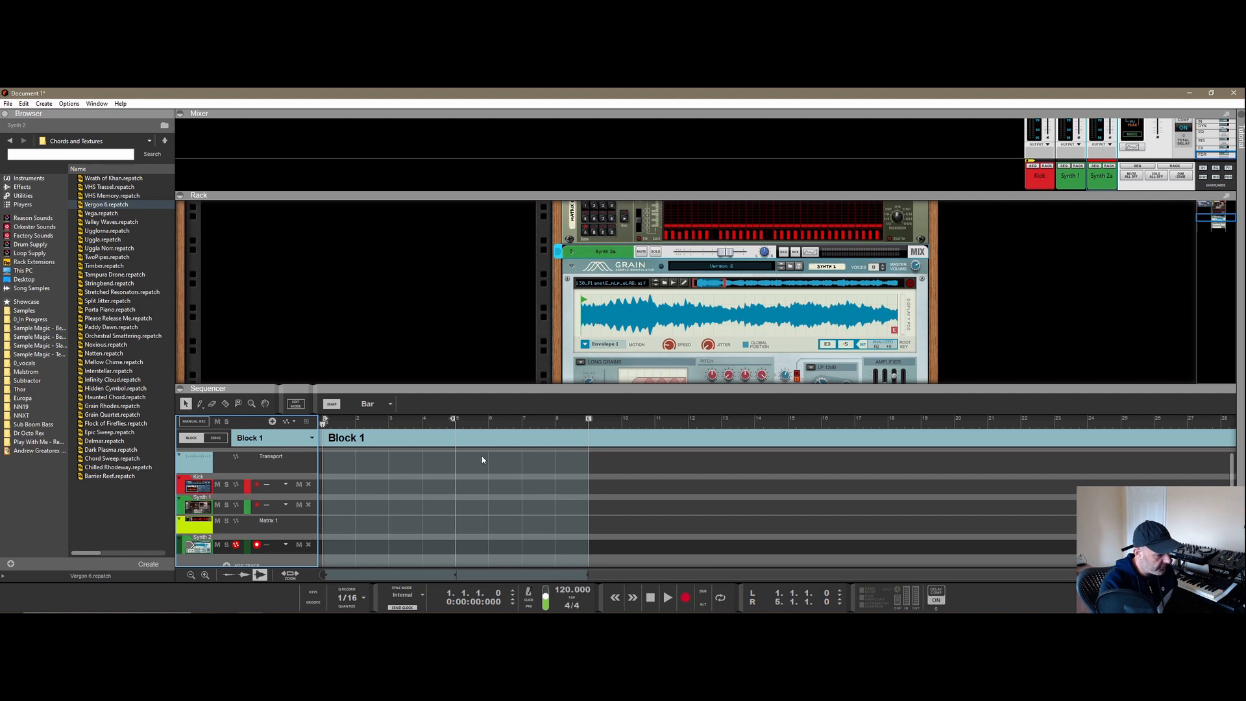
left_click(279, 438)
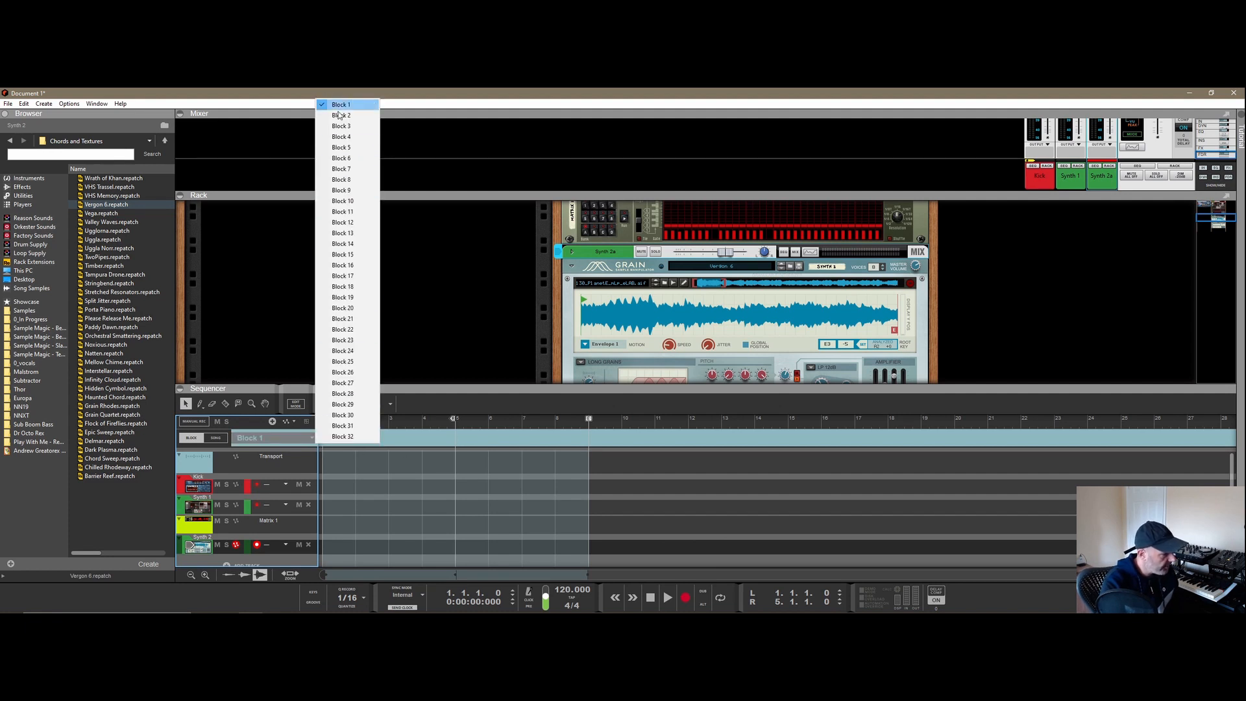
left_click(478, 409)
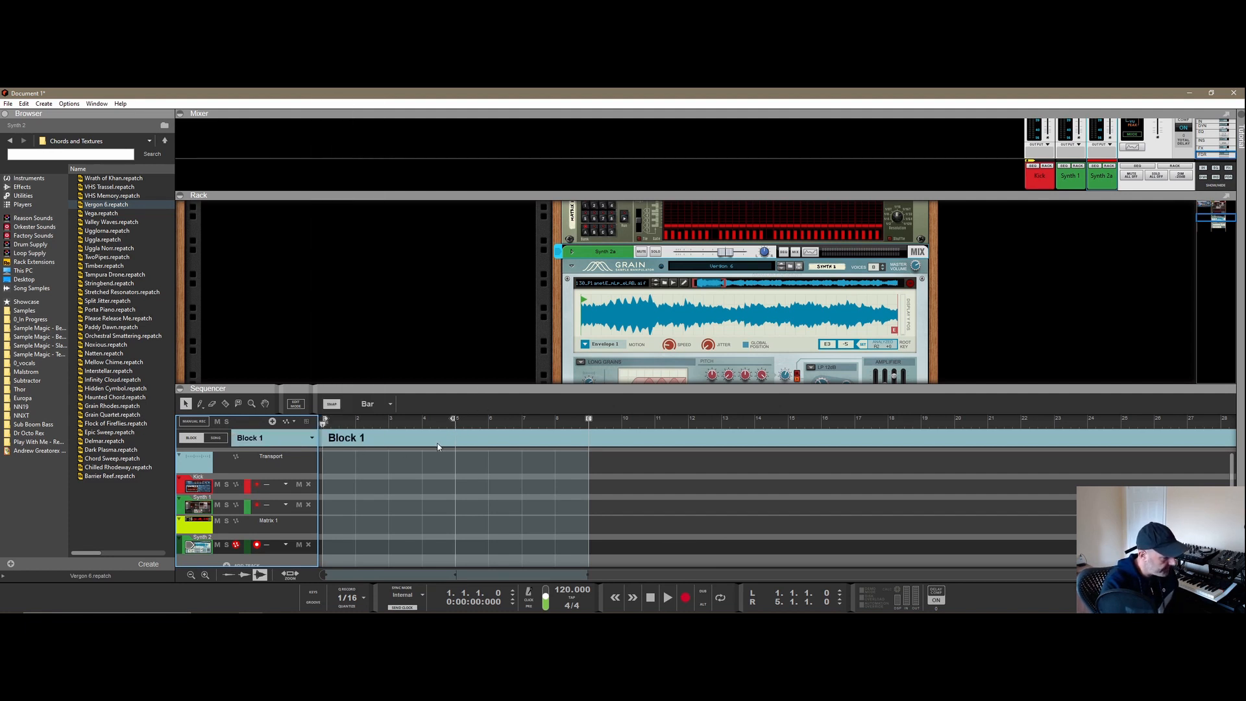
left_click_drag(453, 420, 582, 427)
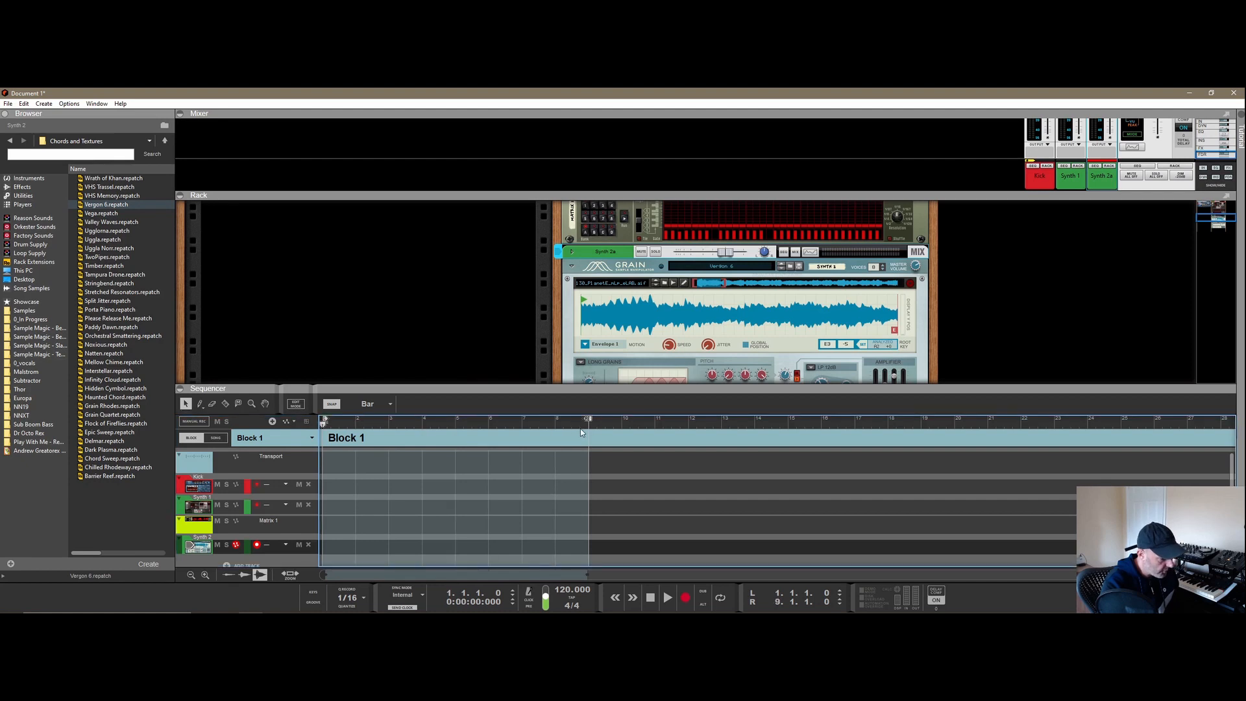
- Compare the song arrangement with the empty Block 1, ending on the song arrangement
left_click(217, 438)
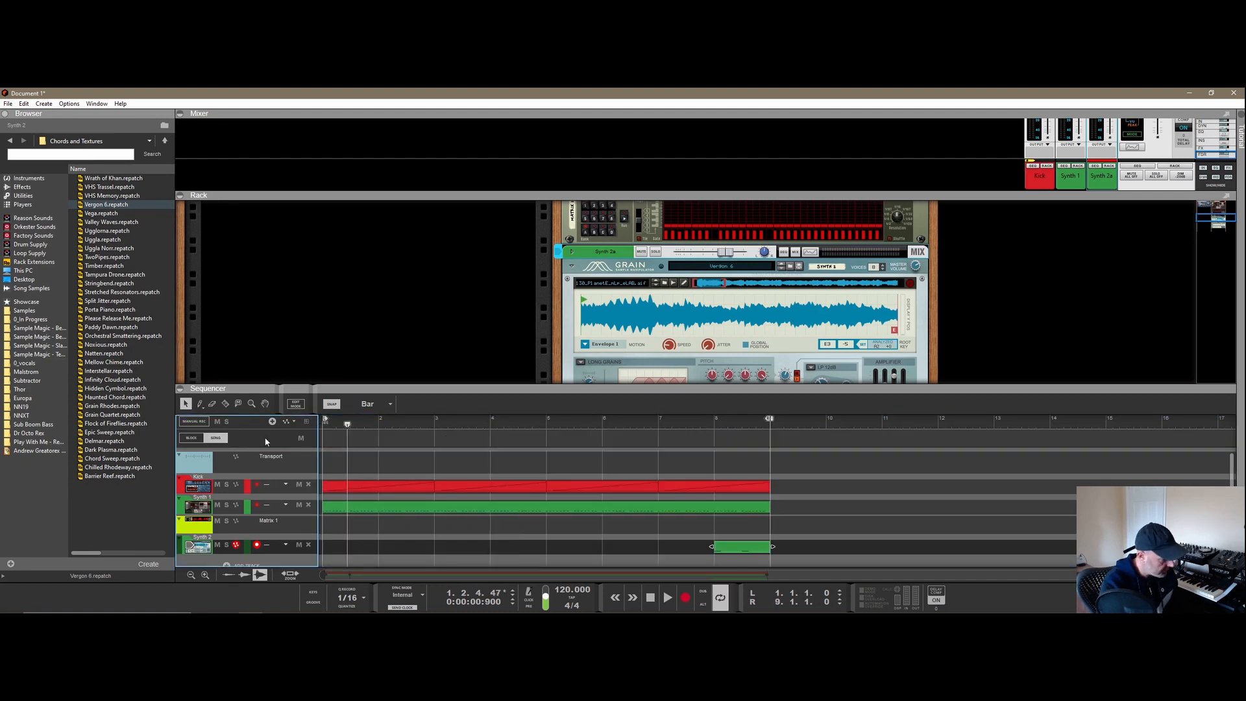
left_click(192, 437)
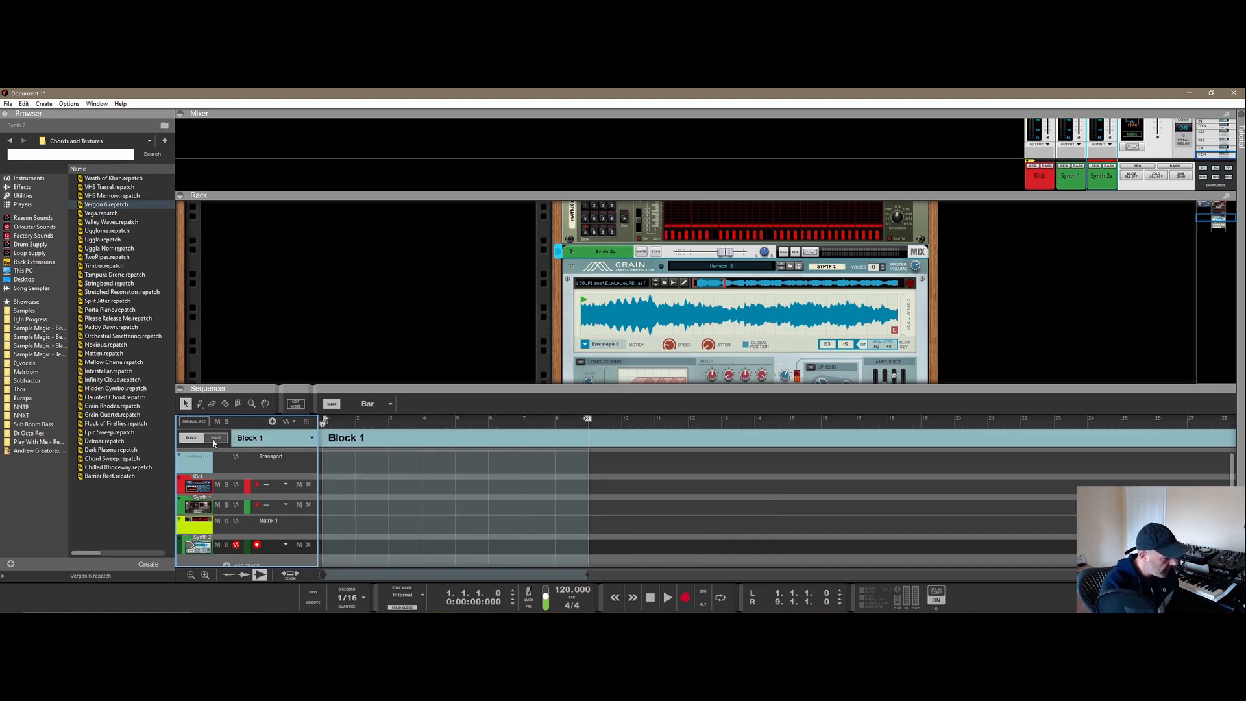
left_click(214, 440)
- Enlarge the sequencer area and move all the Kick, Synth 1 and Synth 2 clips from the song into Block 1
left_click_drag(631, 391, 639, 239)
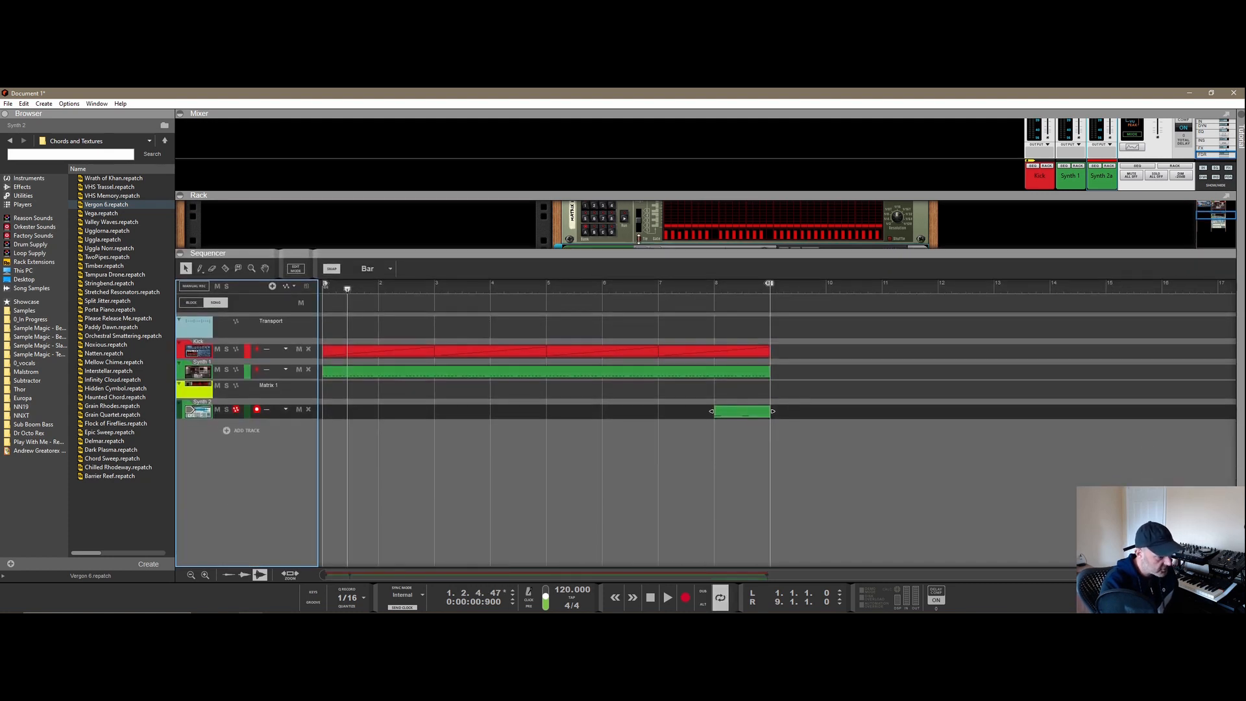
left_click_drag(756, 419, 330, 349)
key("Delete")
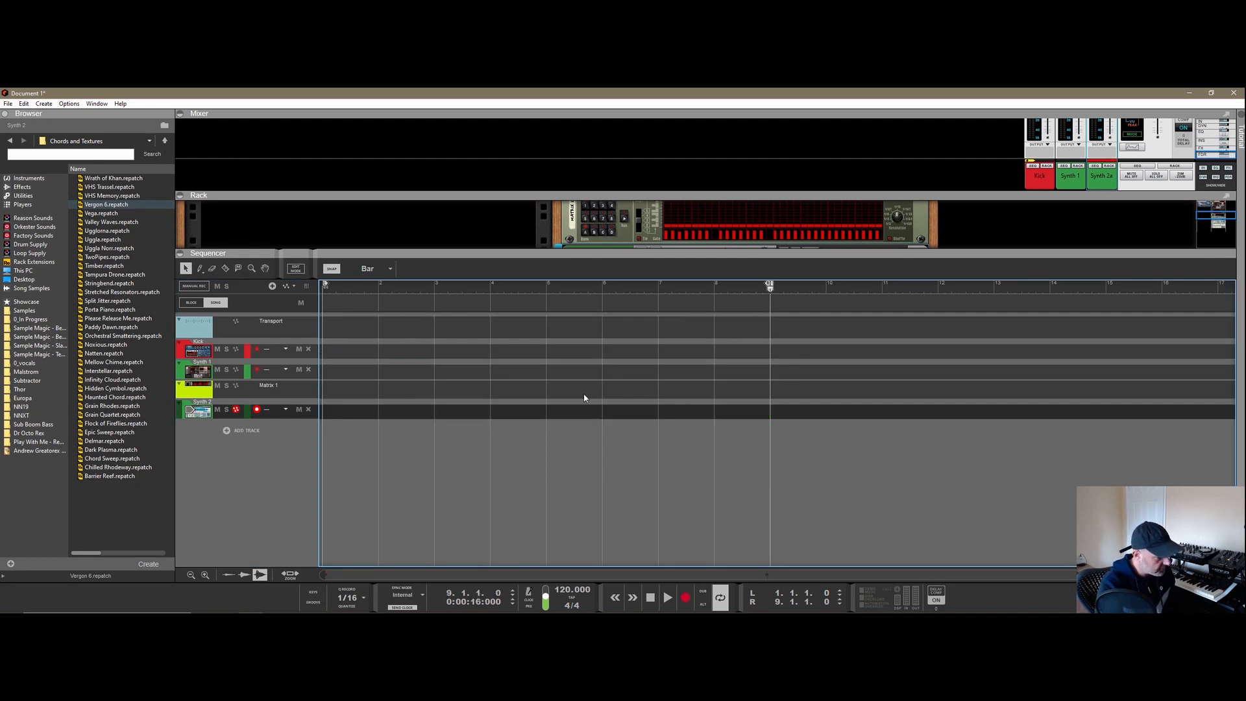
left_click(191, 302)
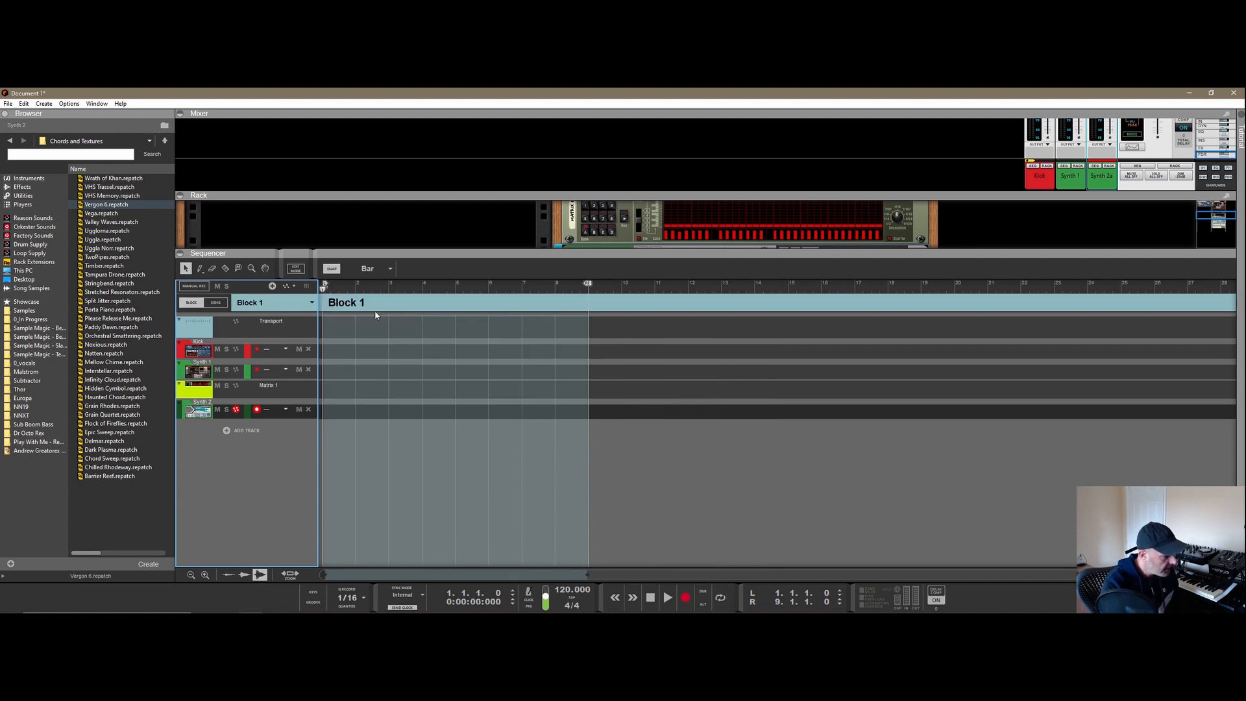
key("ctrl+v")
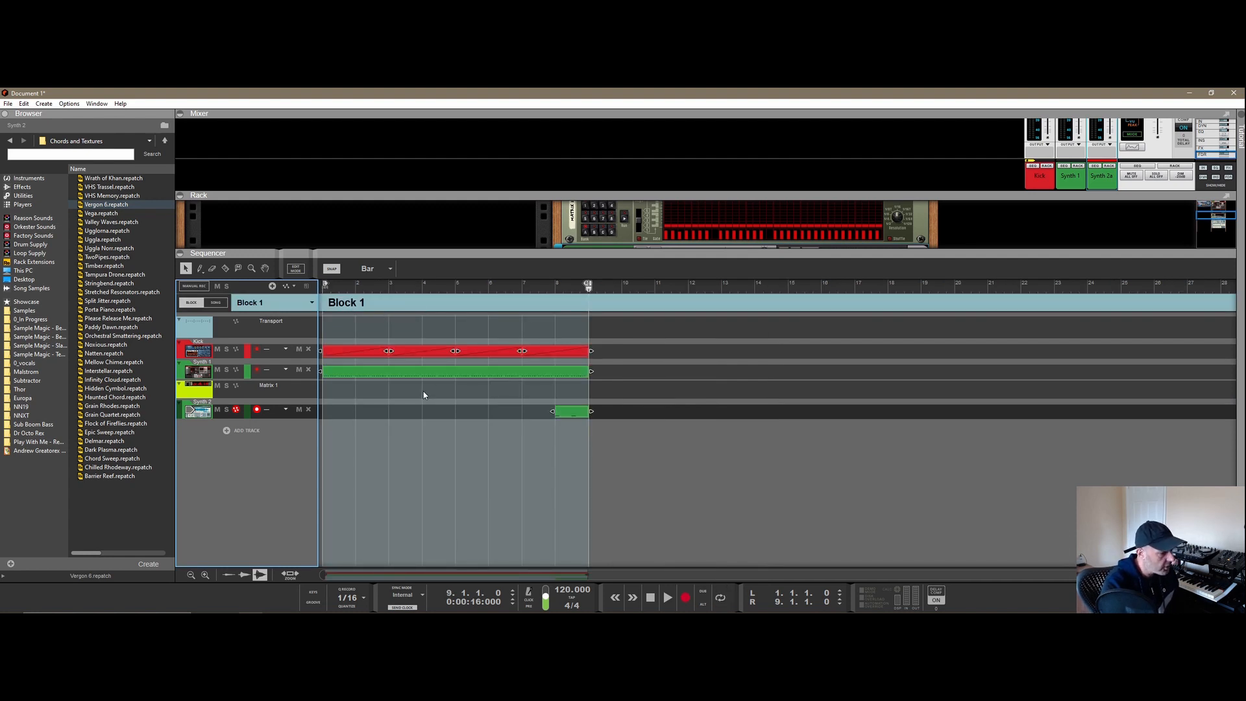
- Play the emptied song arrangement, and play Block 1 on its own for comparison
left_click(215, 302)
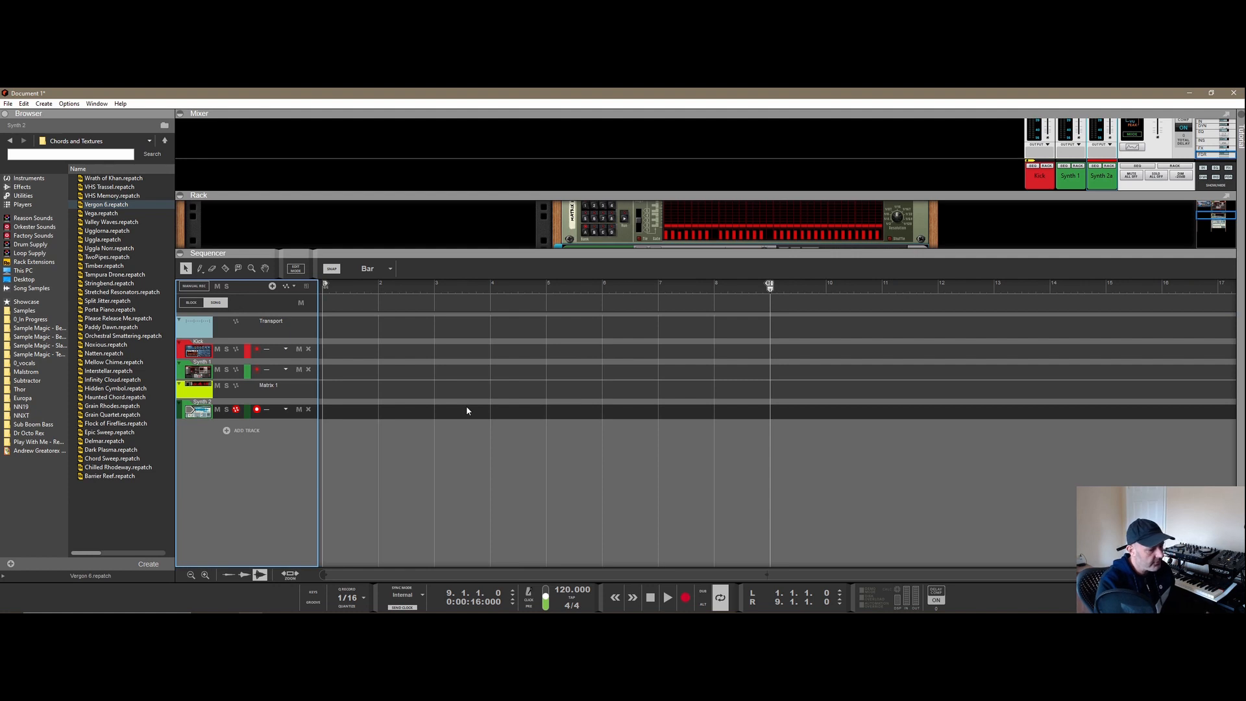
left_click(667, 598)
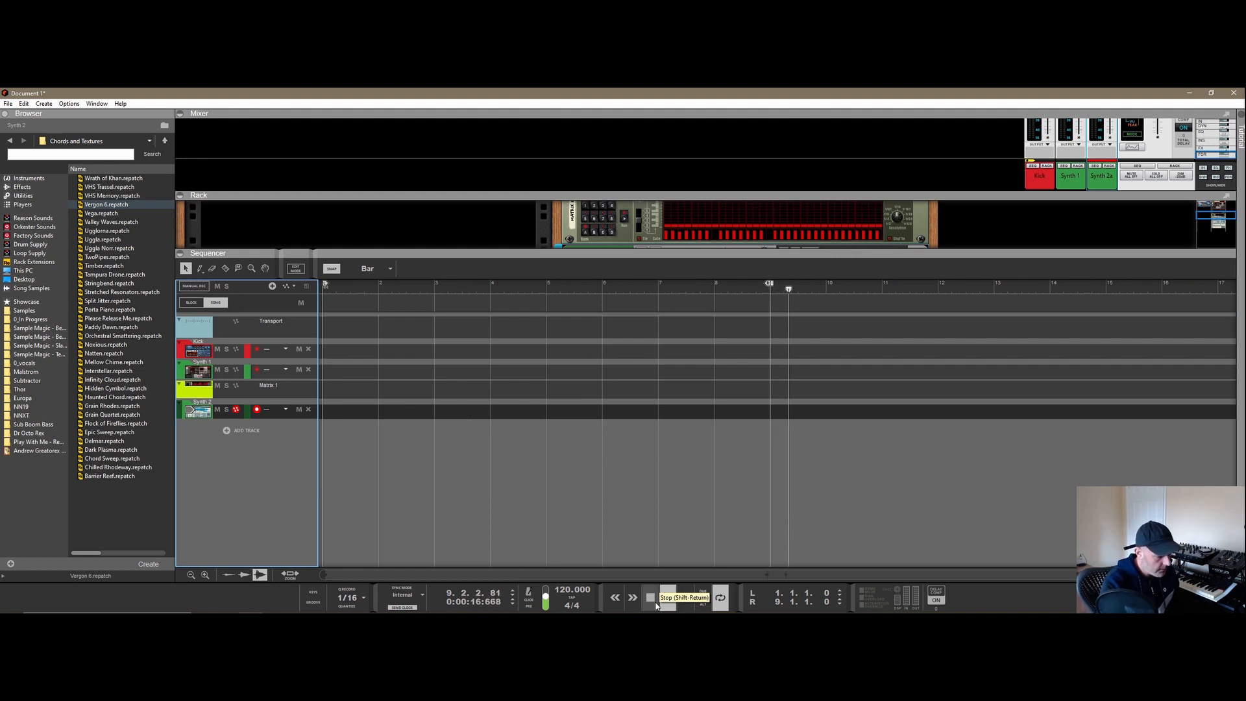
left_click(346, 287)
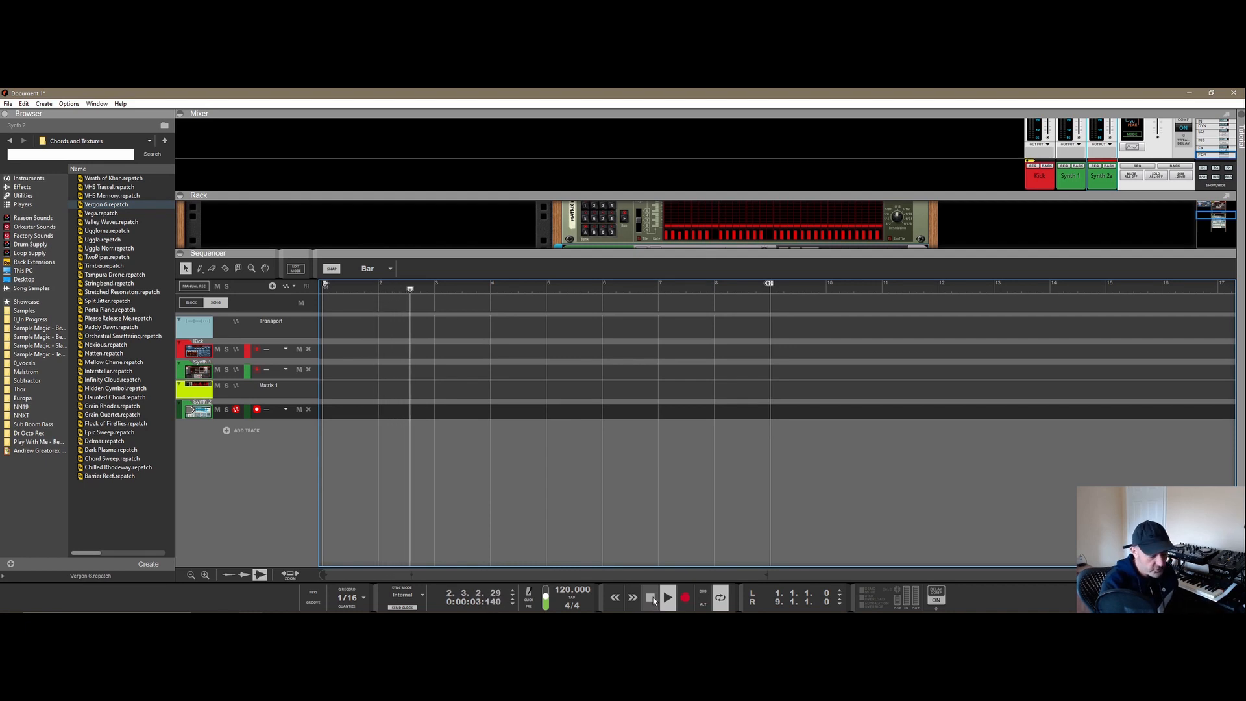
left_click(651, 598)
left_click(192, 302)
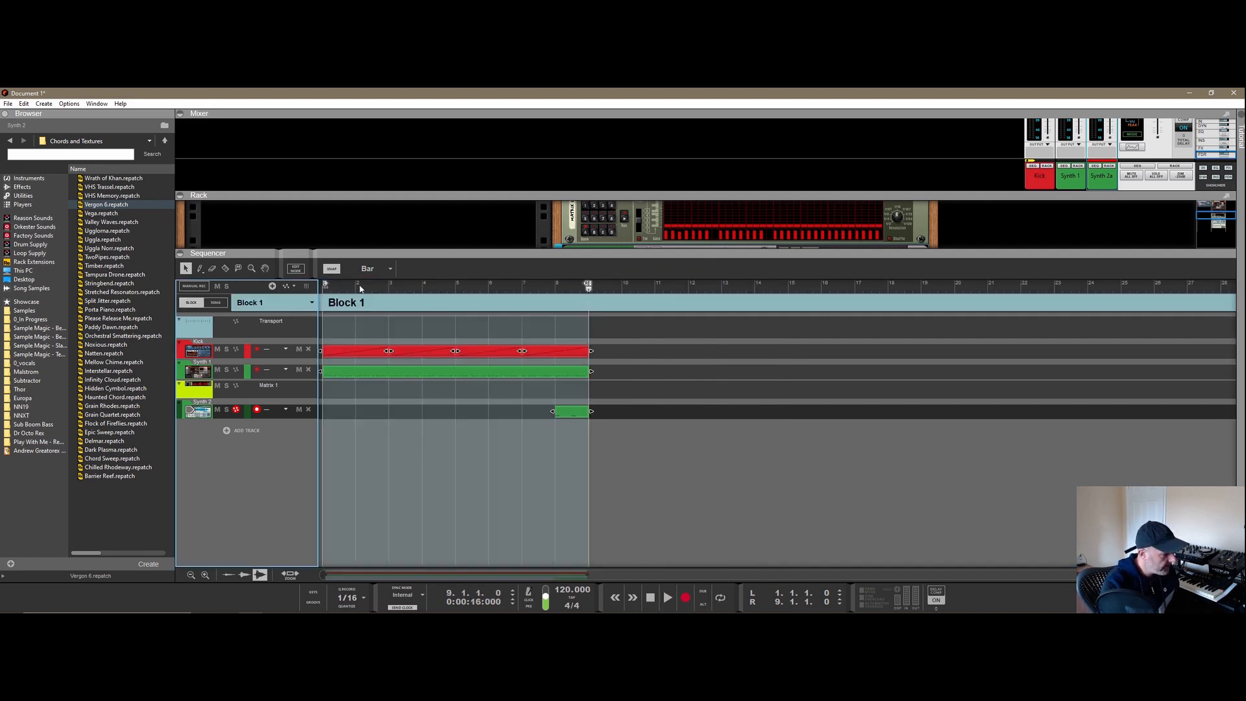
left_click(667, 598)
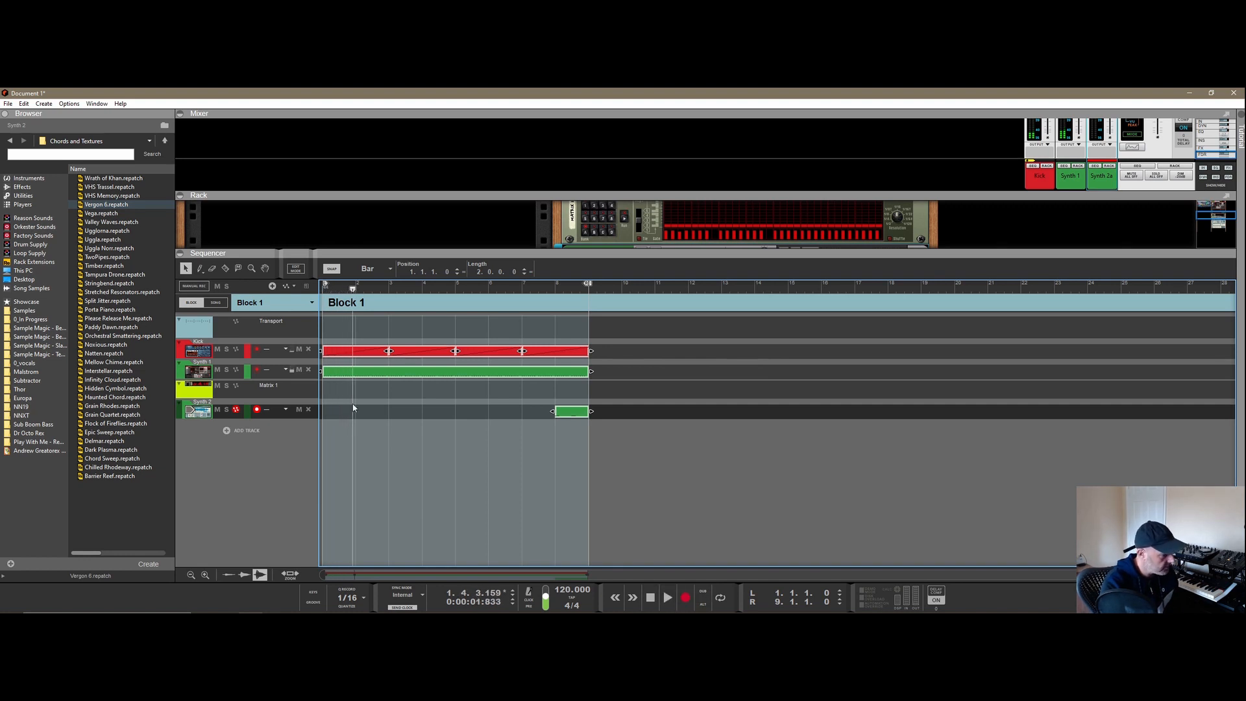
- Place Block 1 in the song's block lane from bar 1, stretch it to 8 bars, and check its playback
left_click(220, 303)
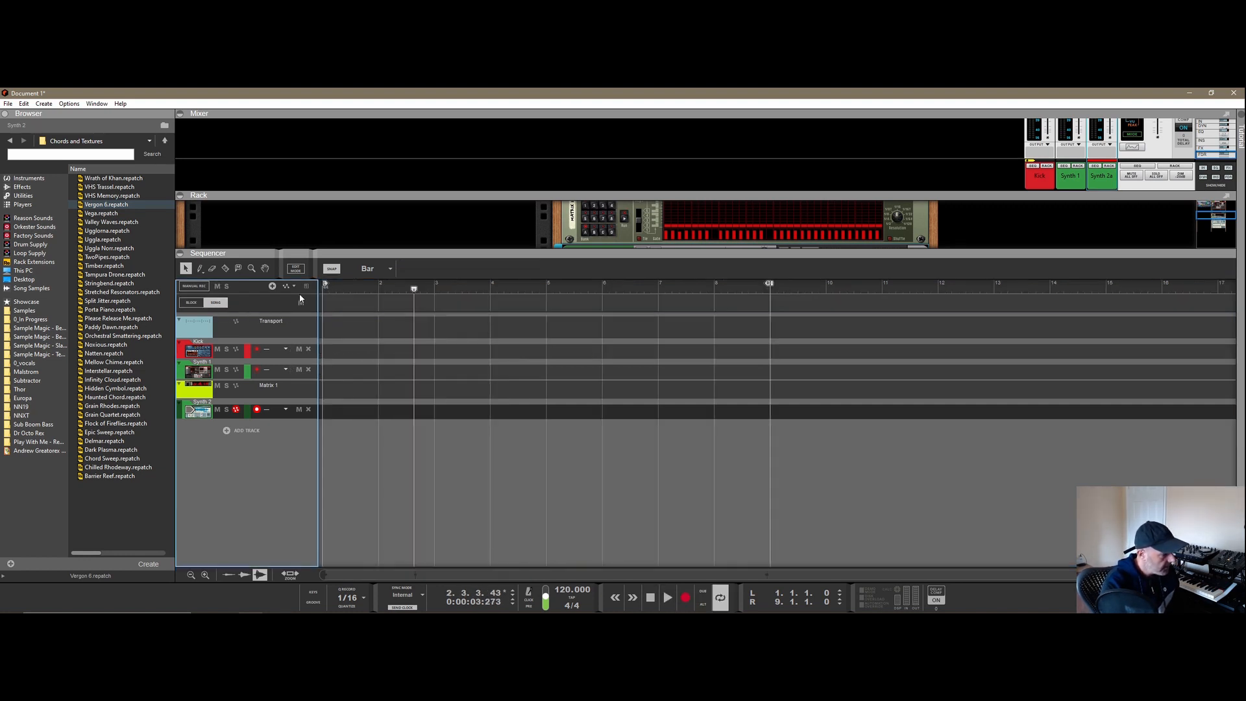
left_click_drag(411, 289, 324, 290)
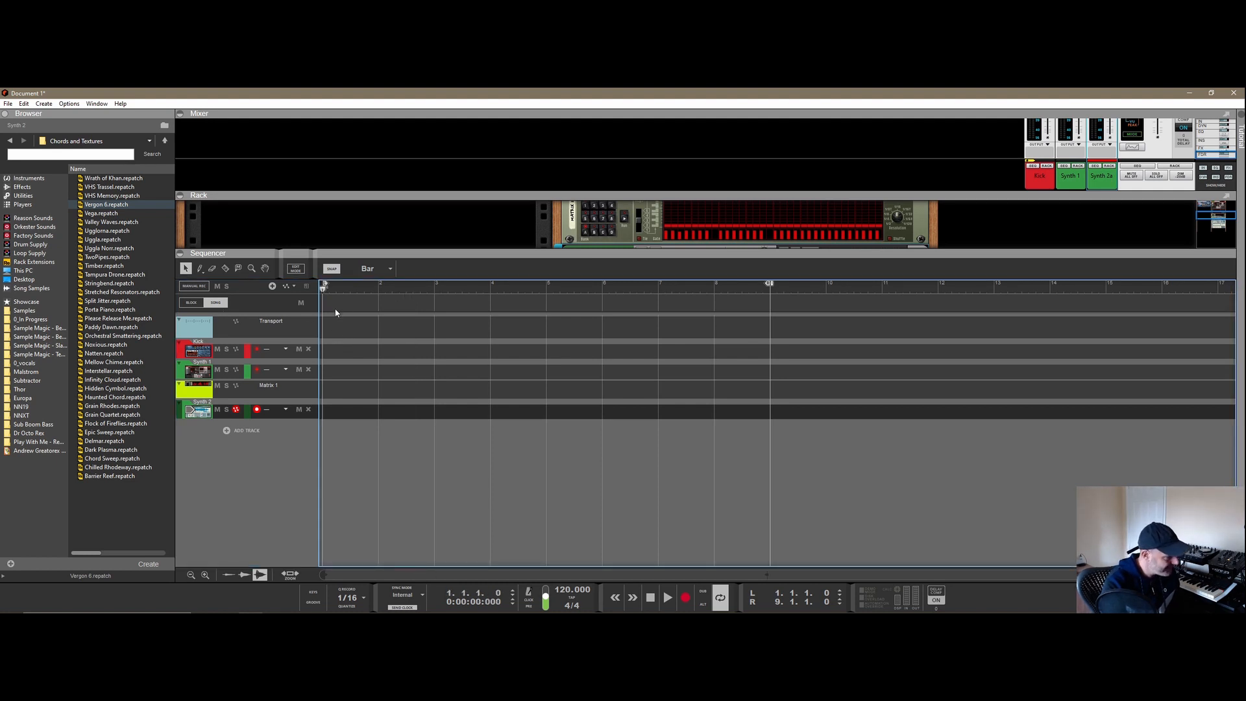
double_click(336, 309)
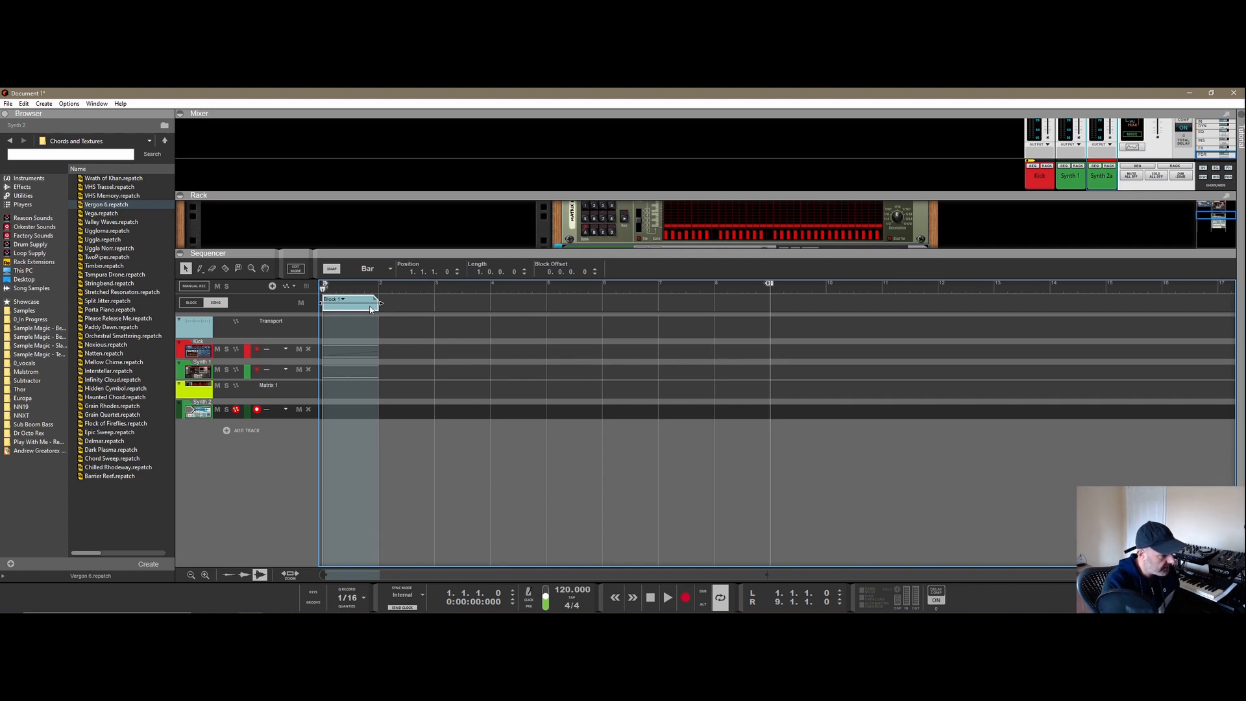
left_click_drag(382, 303, 770, 302)
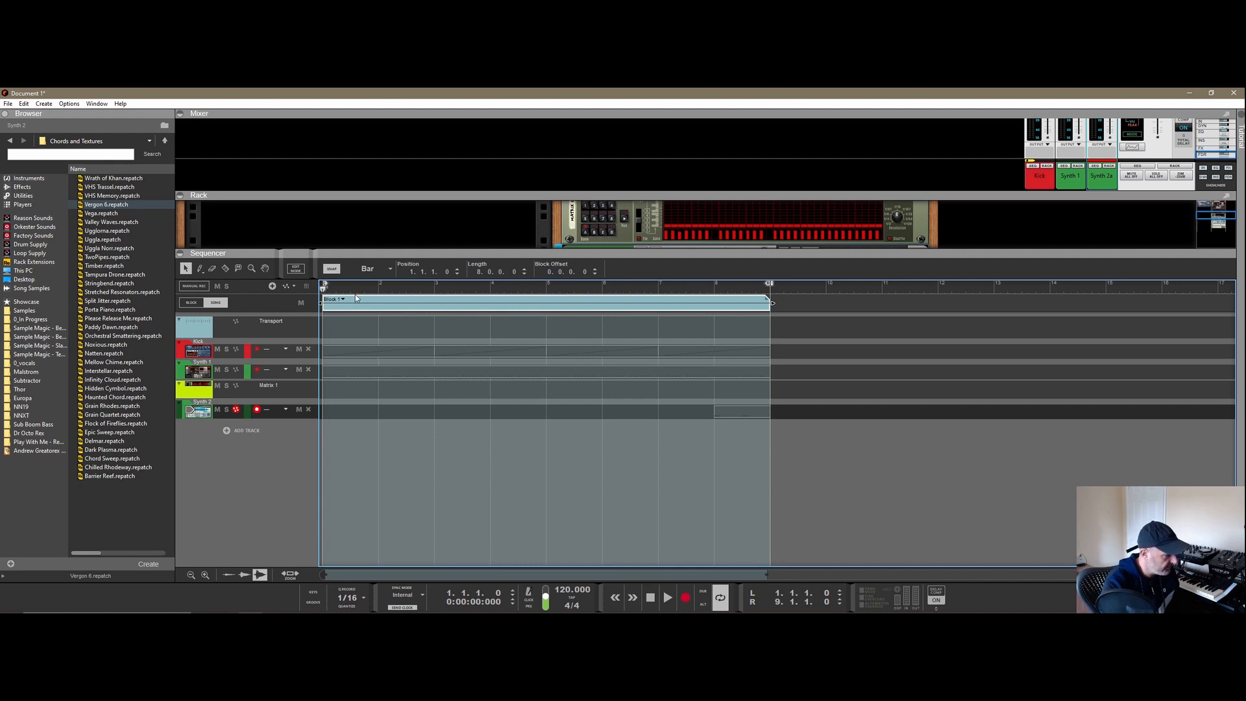
left_click(667, 597)
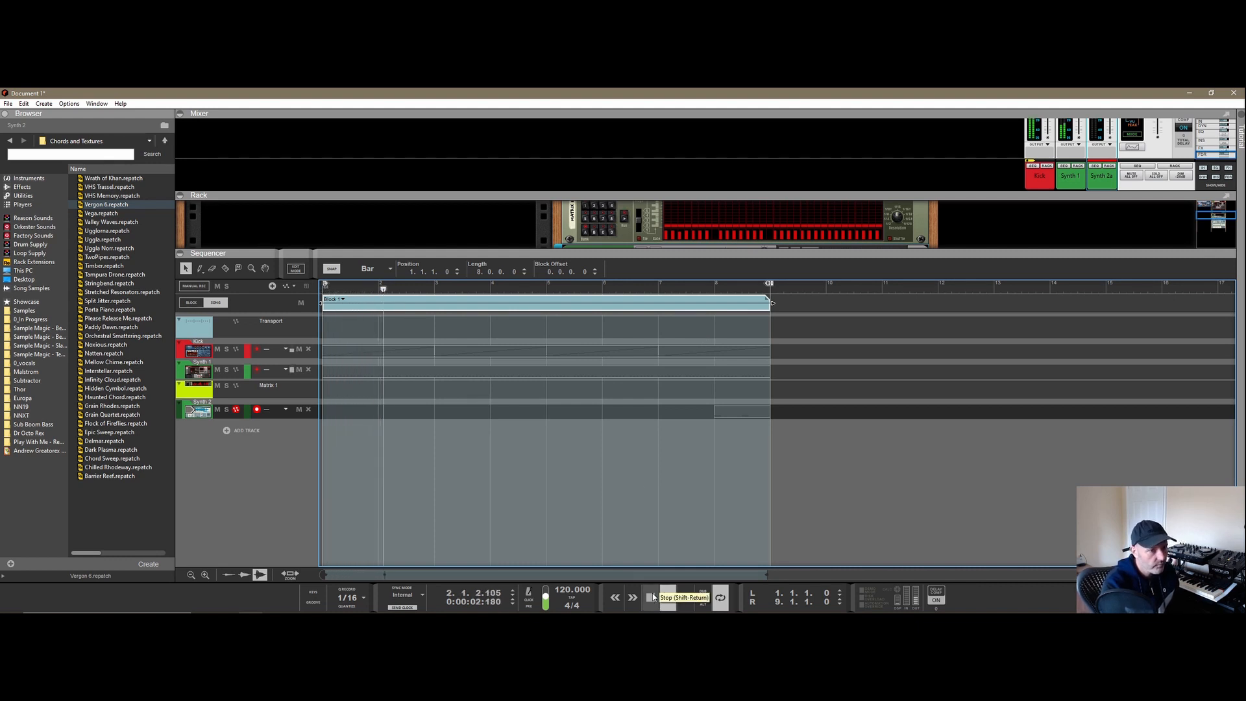
left_click(651, 597)
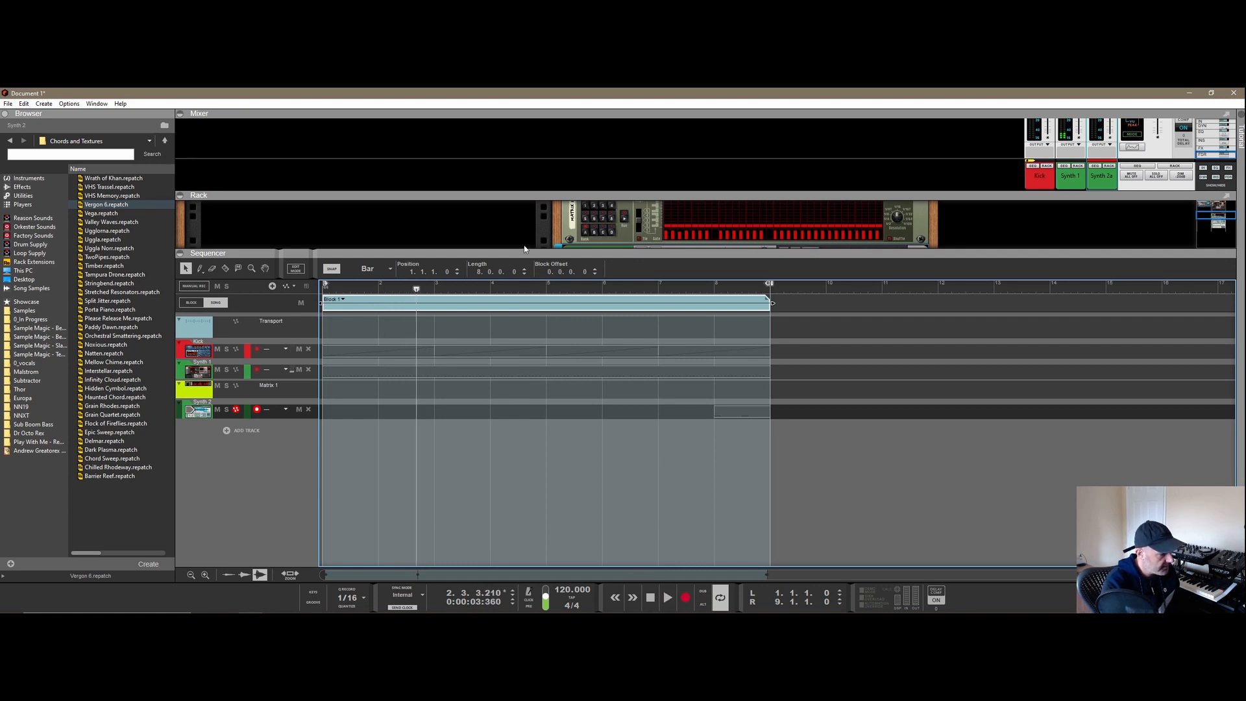
- Copy all the clips of Block 1 into Block 2, with Block 2's end set to bar 9
left_click_drag(532, 253, 532, 352)
left_click(195, 401)
left_click_drag(475, 352, 481, 270)
key("ctrl+a")
key("ctrl+c")
left_click(305, 322)
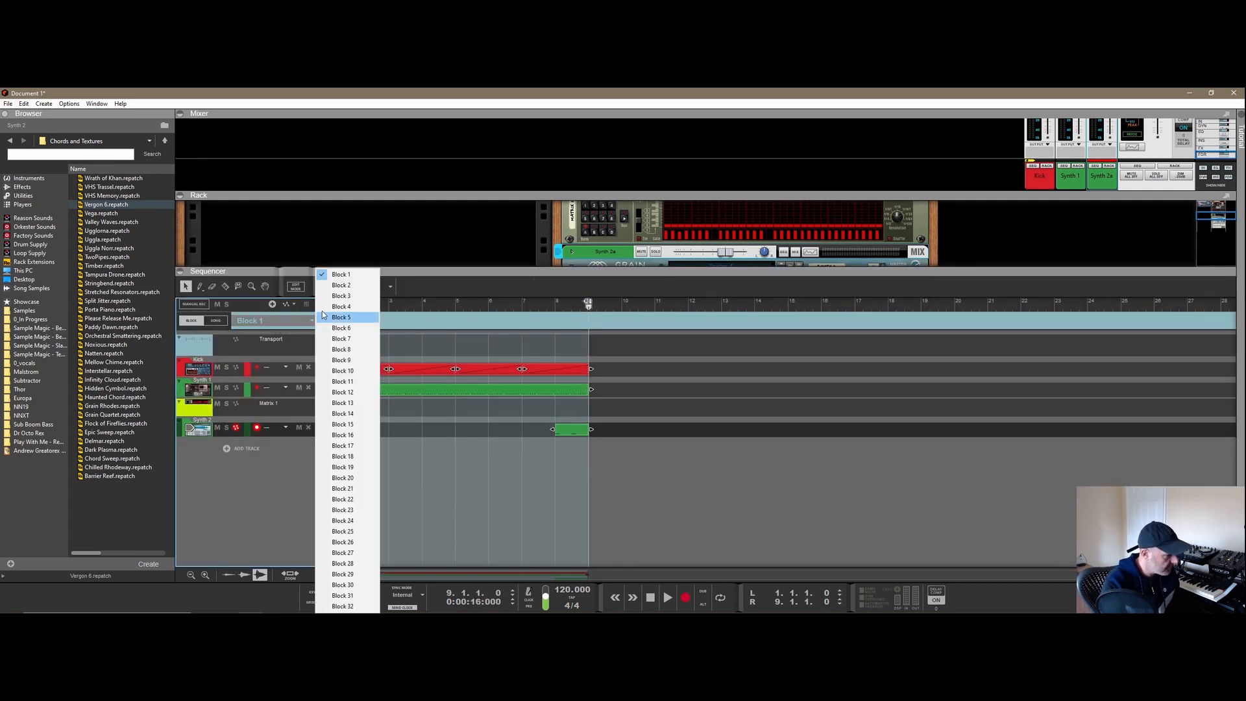
left_click(370, 297)
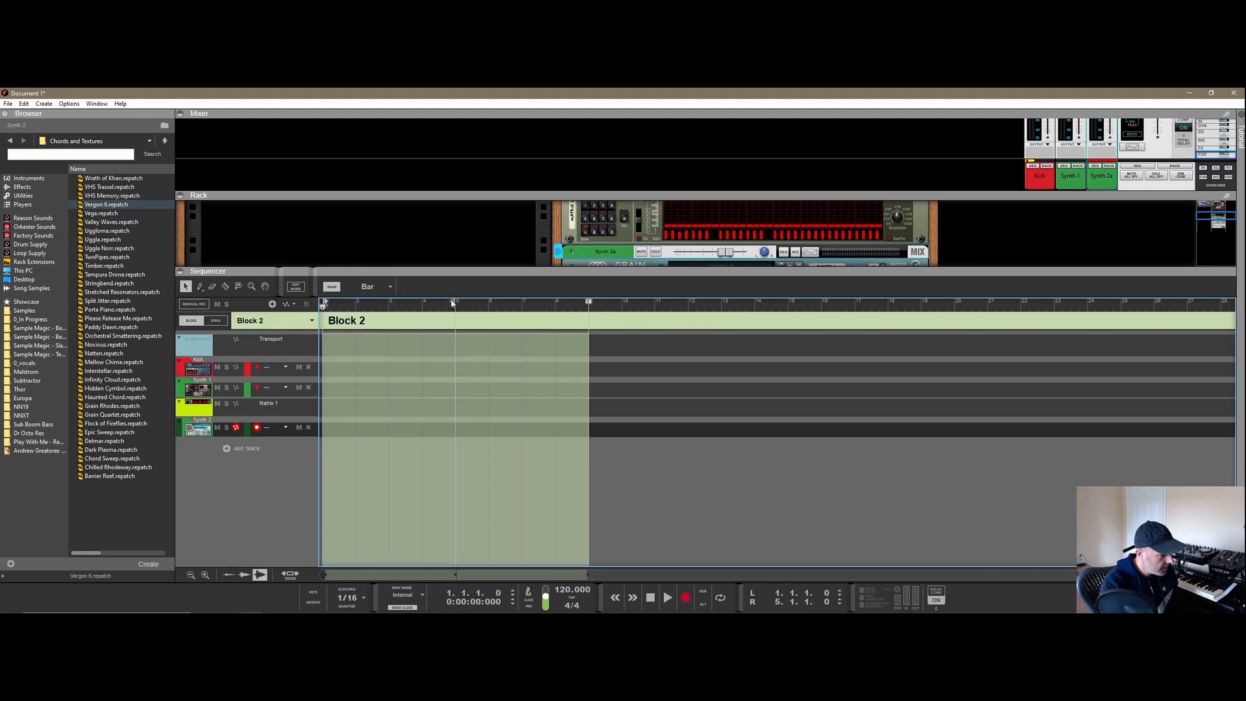
left_click_drag(452, 303, 589, 302)
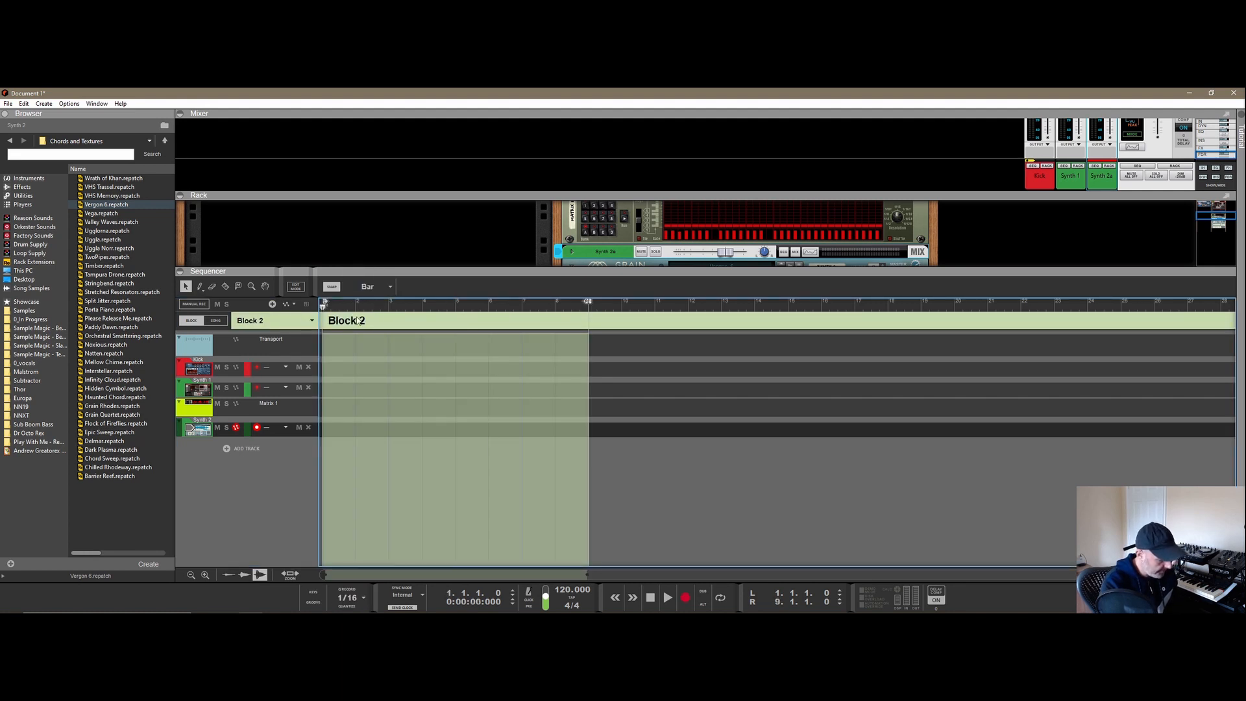
key("ctrl+v")
- Delete all the Kick clips from Block 2
left_click(467, 456)
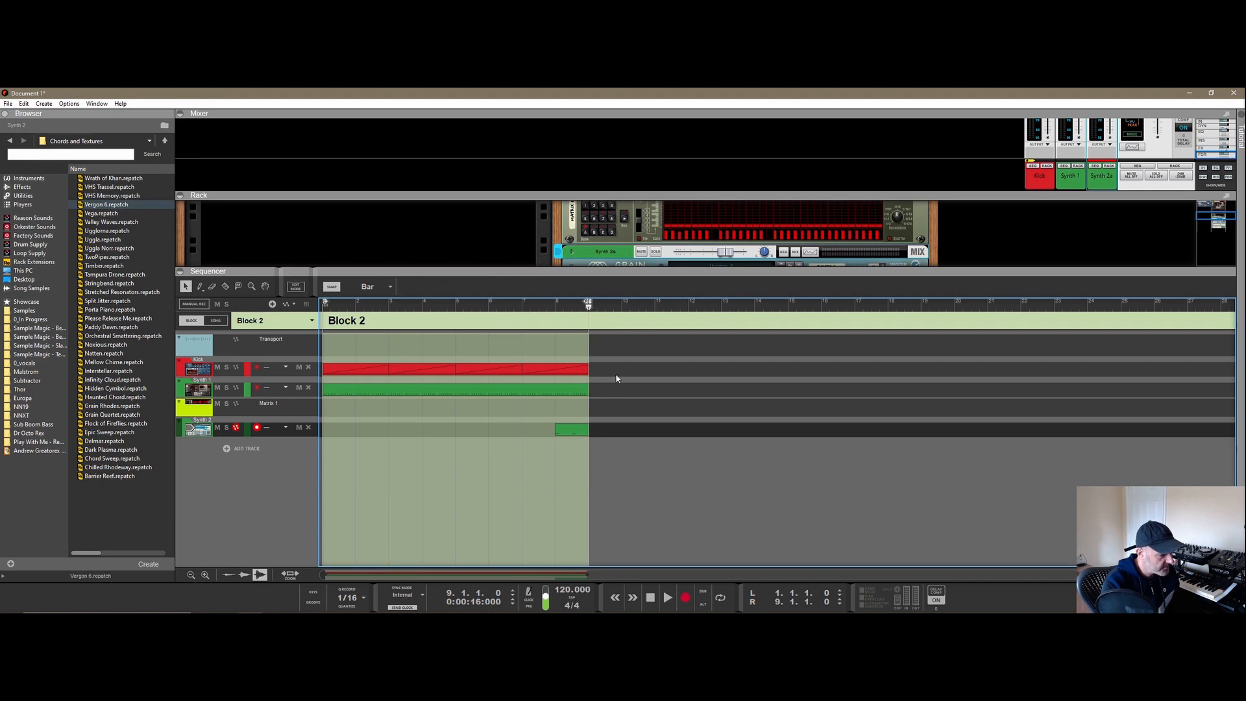
left_click(401, 370)
key("Delete")
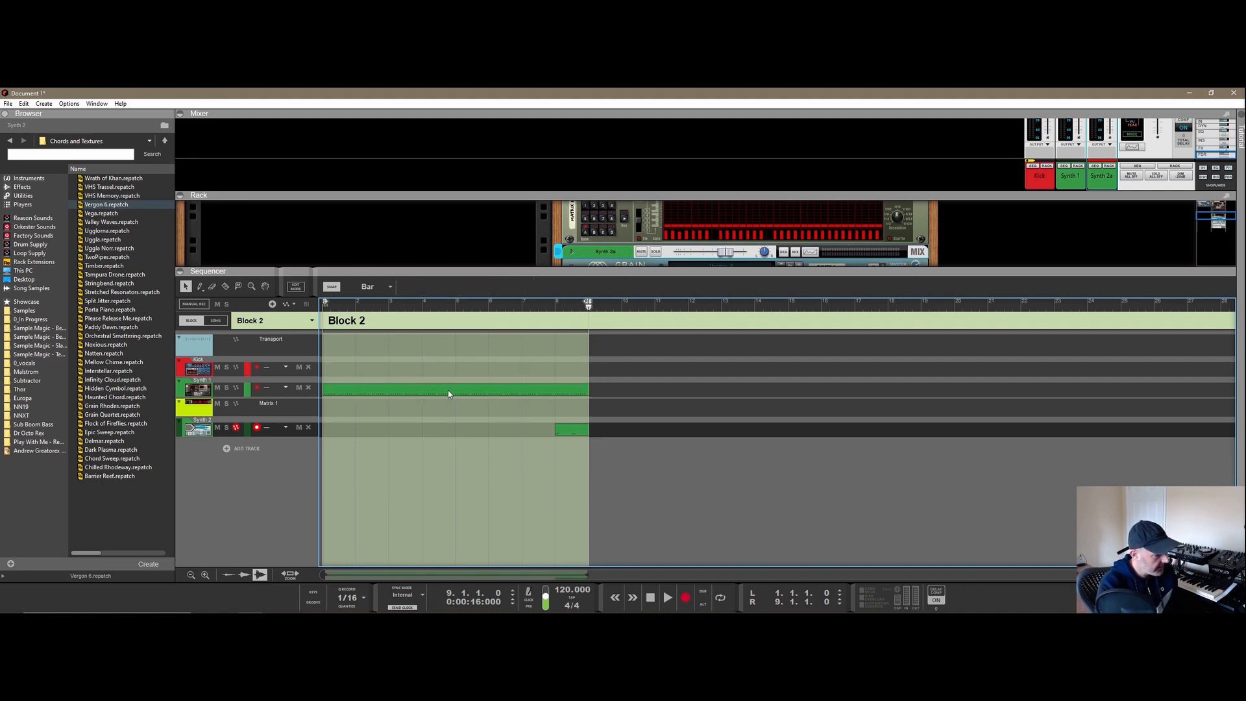
- In the song's block lane, trim Block 1 to start at bar 5 and fill the first four bars with Block 2
left_click(215, 321)
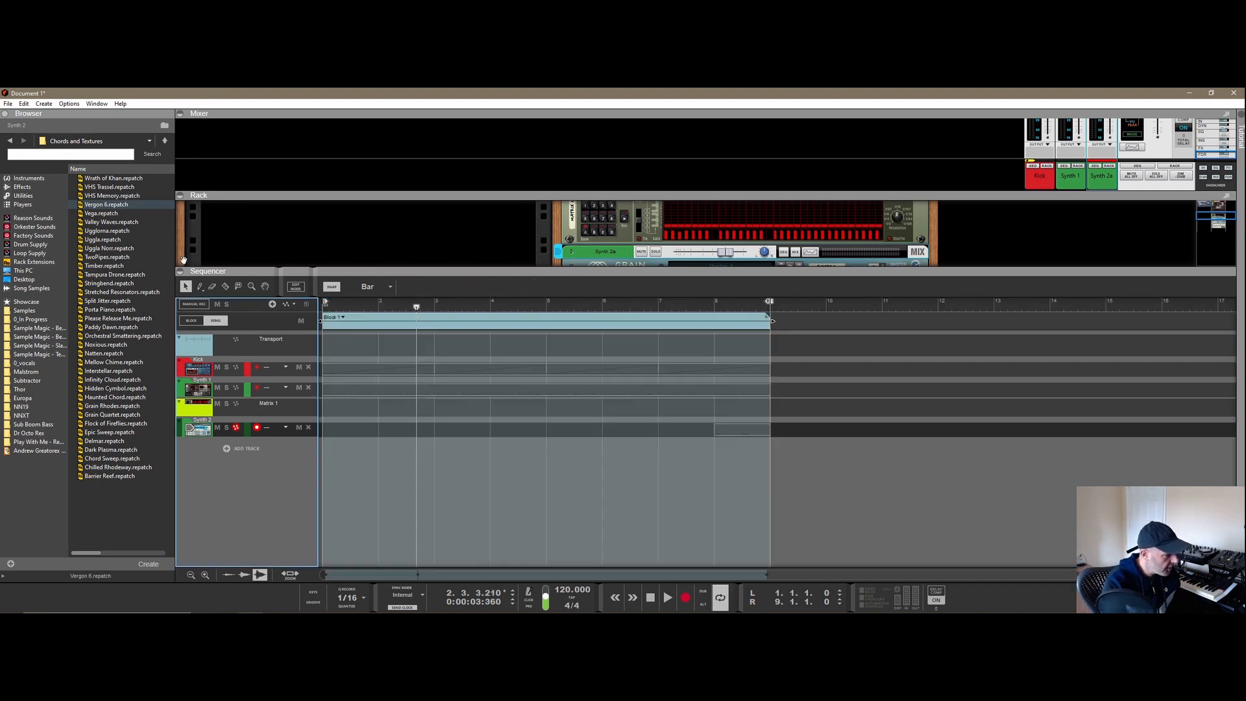
mouse_move(771, 321)
left_mouse_down()
mouse_move(491, 321)
mouse_move(688, 305)
mouse_move(771, 321)
left_mouse_up()
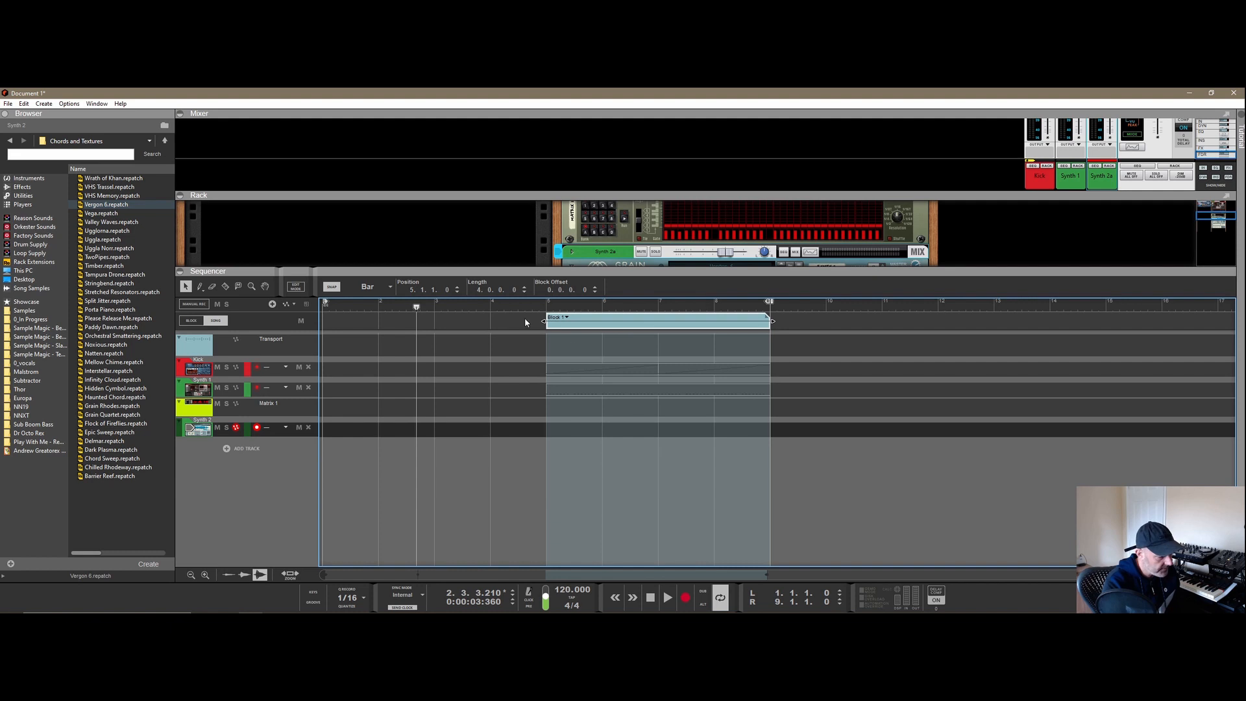
left_click_drag(331, 322, 546, 321)
left_click(343, 317)
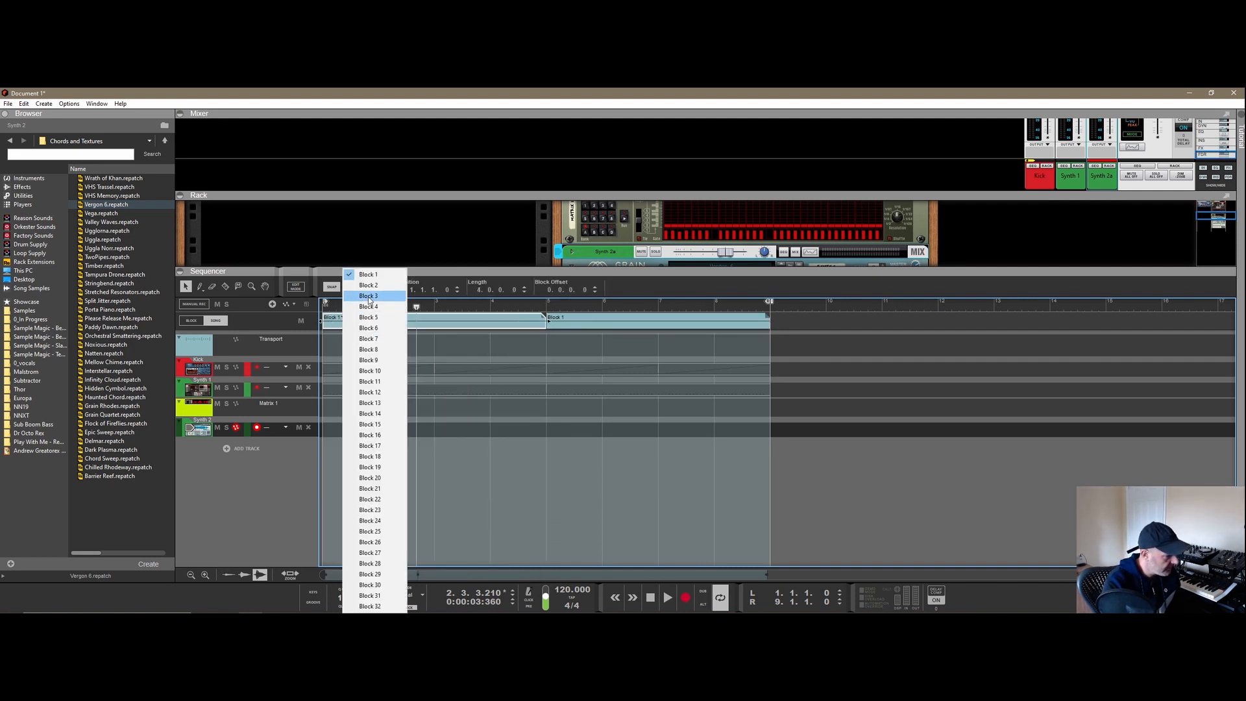
left_click(368, 285)
- Play the song through the transition from Block 2 to Block 1, and stop playback
left_click(666, 600)
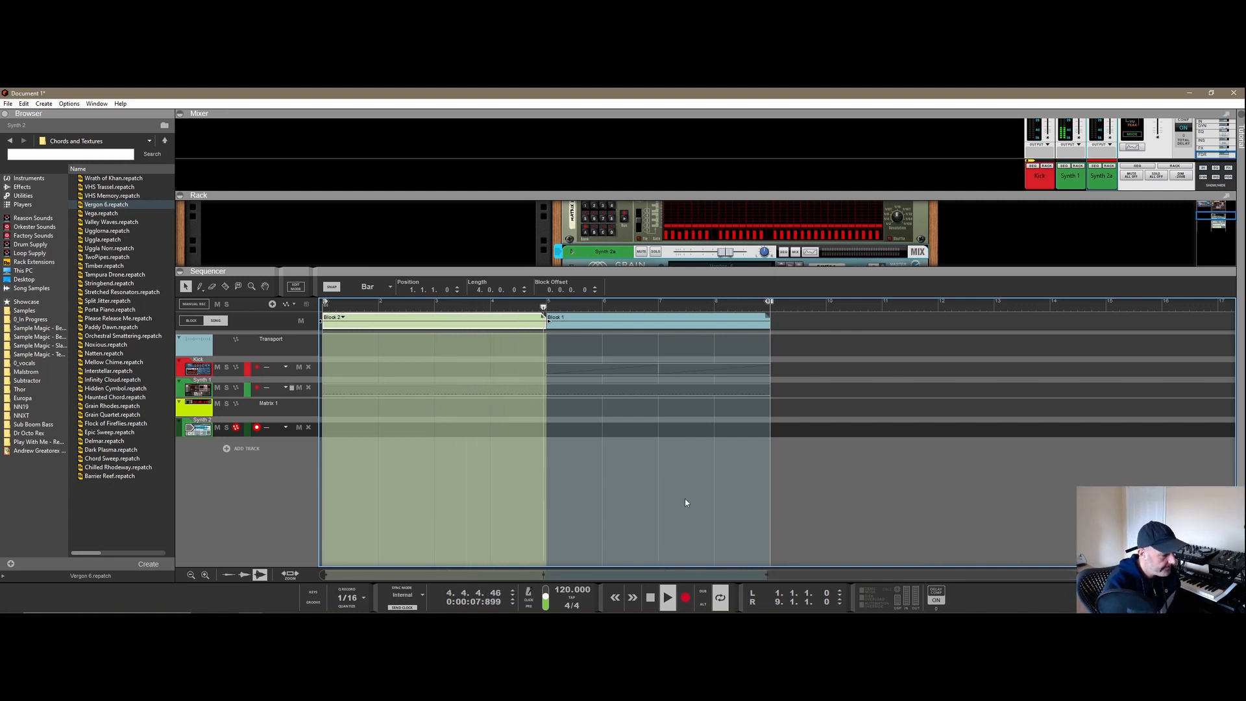
left_click(653, 596)
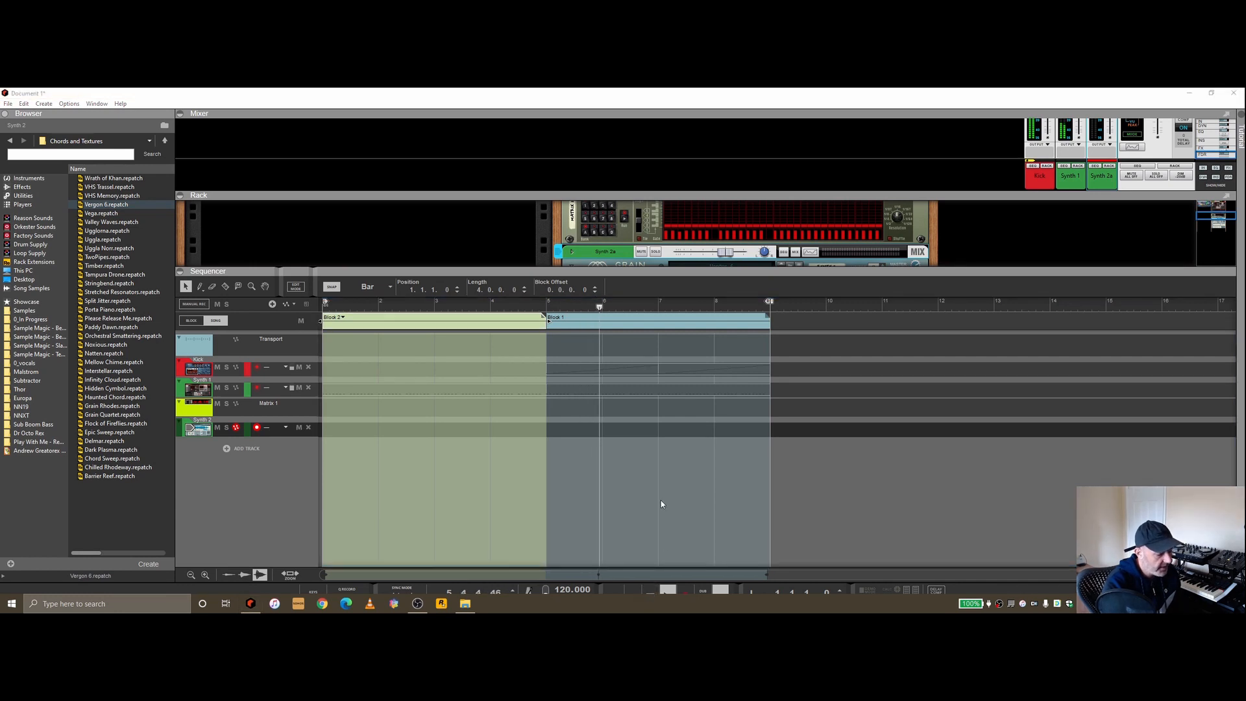
left_click(651, 591)
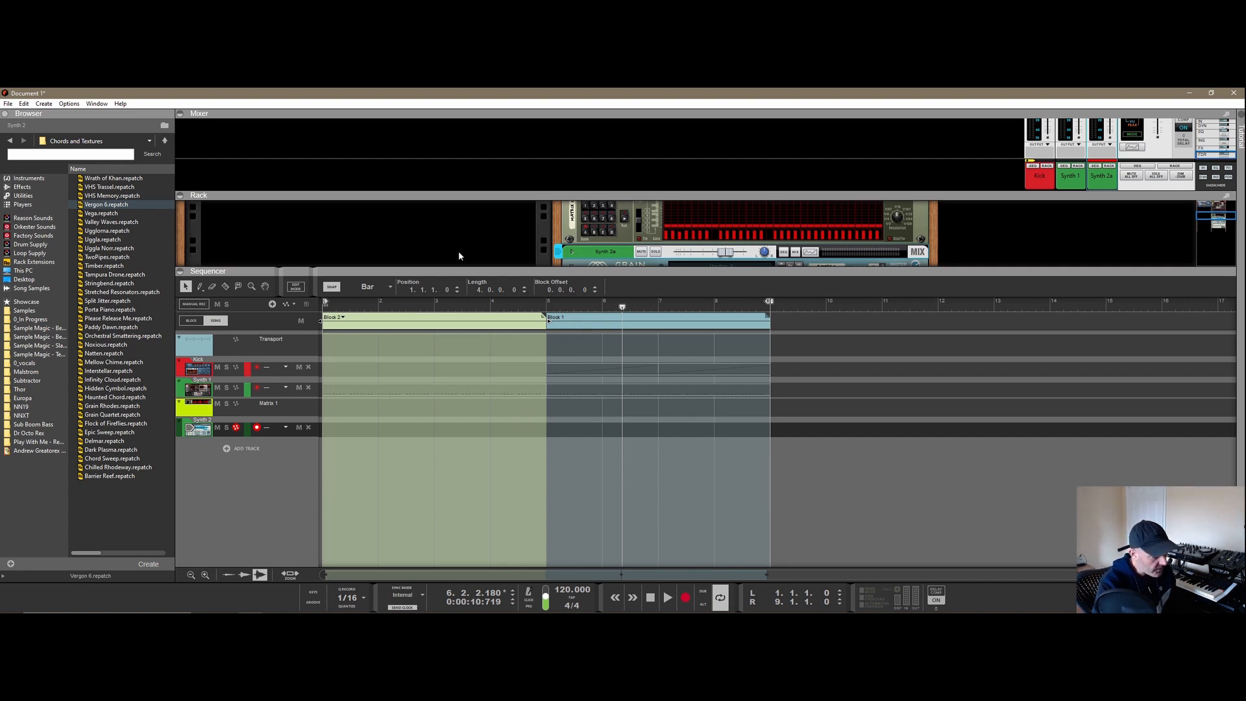
- Give the rack more height and show Block 2 in the sequencer's Block view
left_click(572, 265)
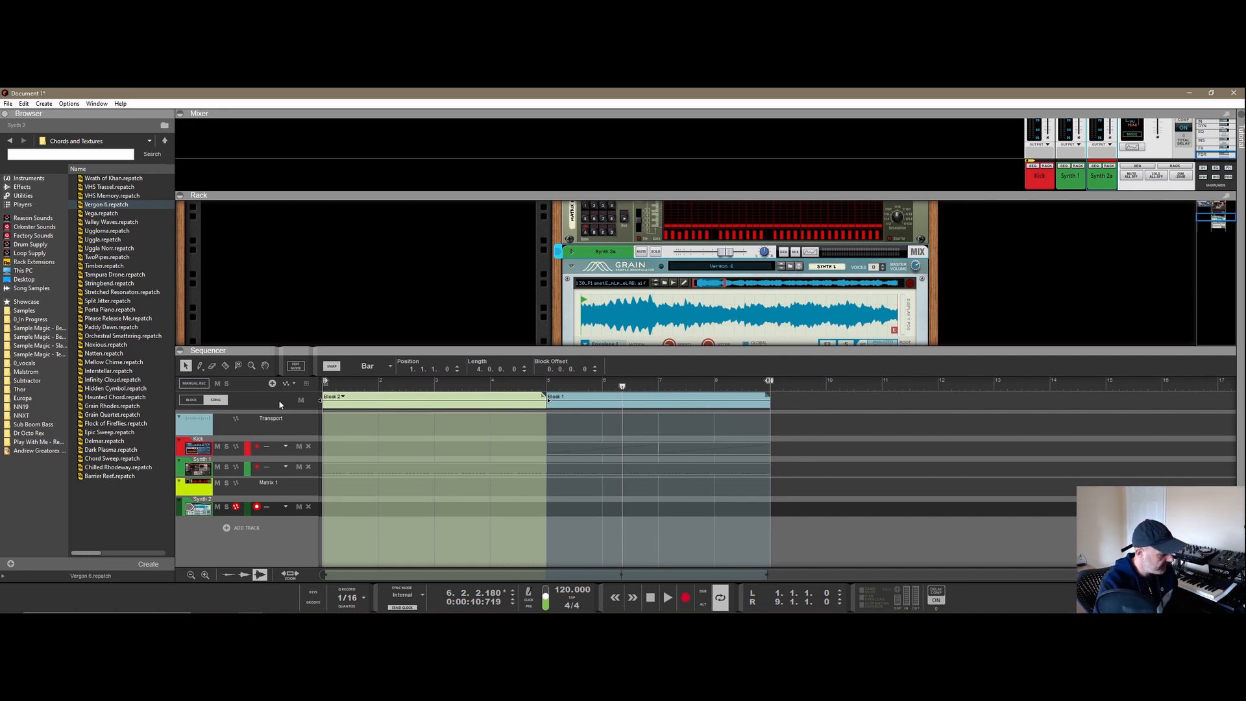
left_click(216, 401)
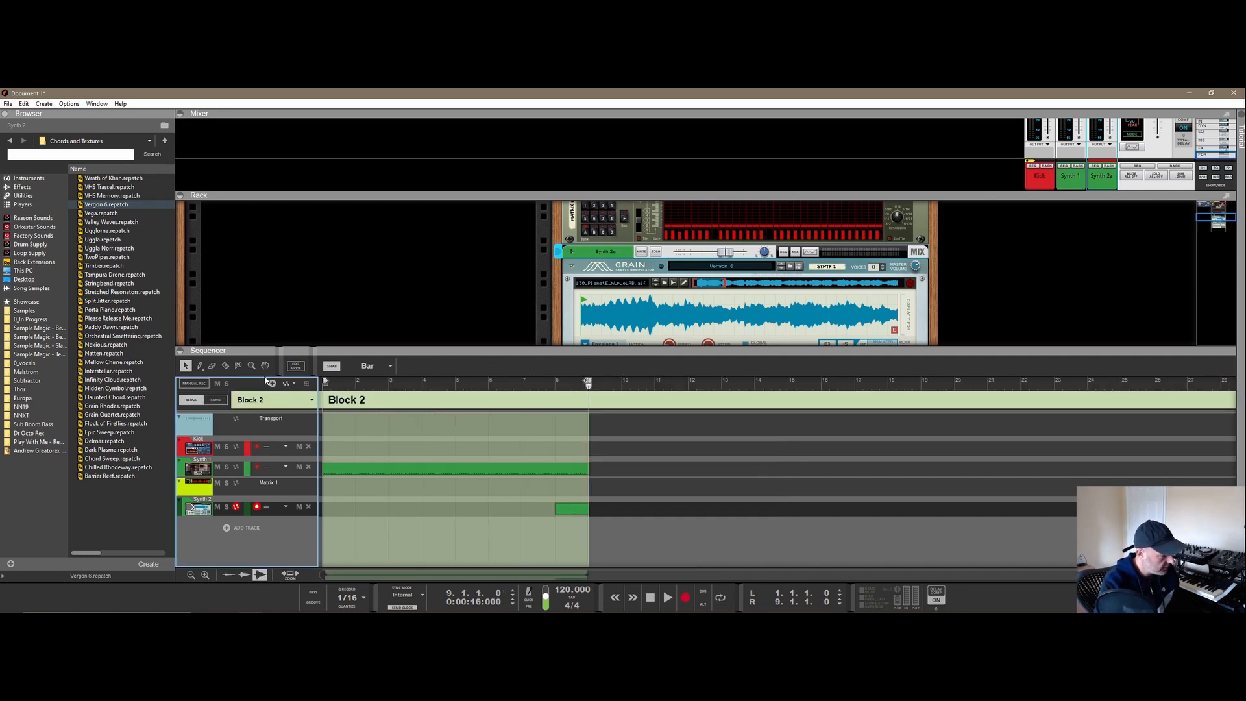
- Return the sequencer to Song view and expand the mixer to full height to look over its channel strips
left_click(216, 400)
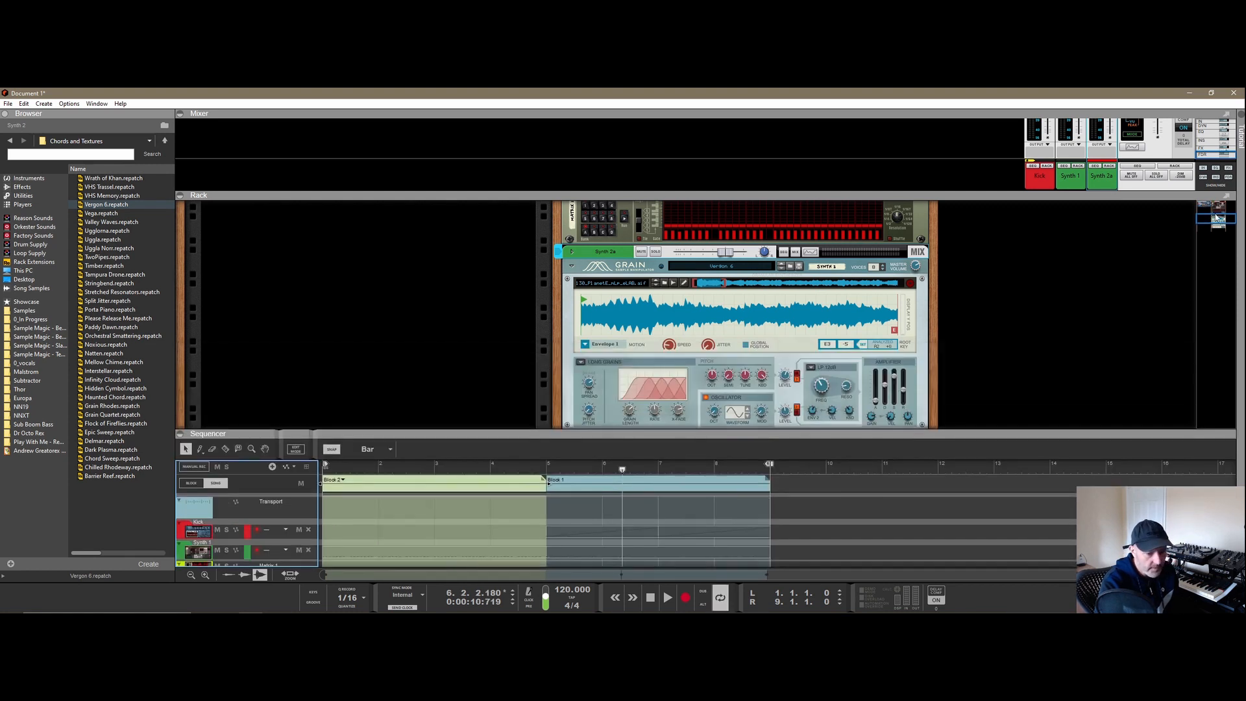
left_click_drag(1224, 216, 1222, 203)
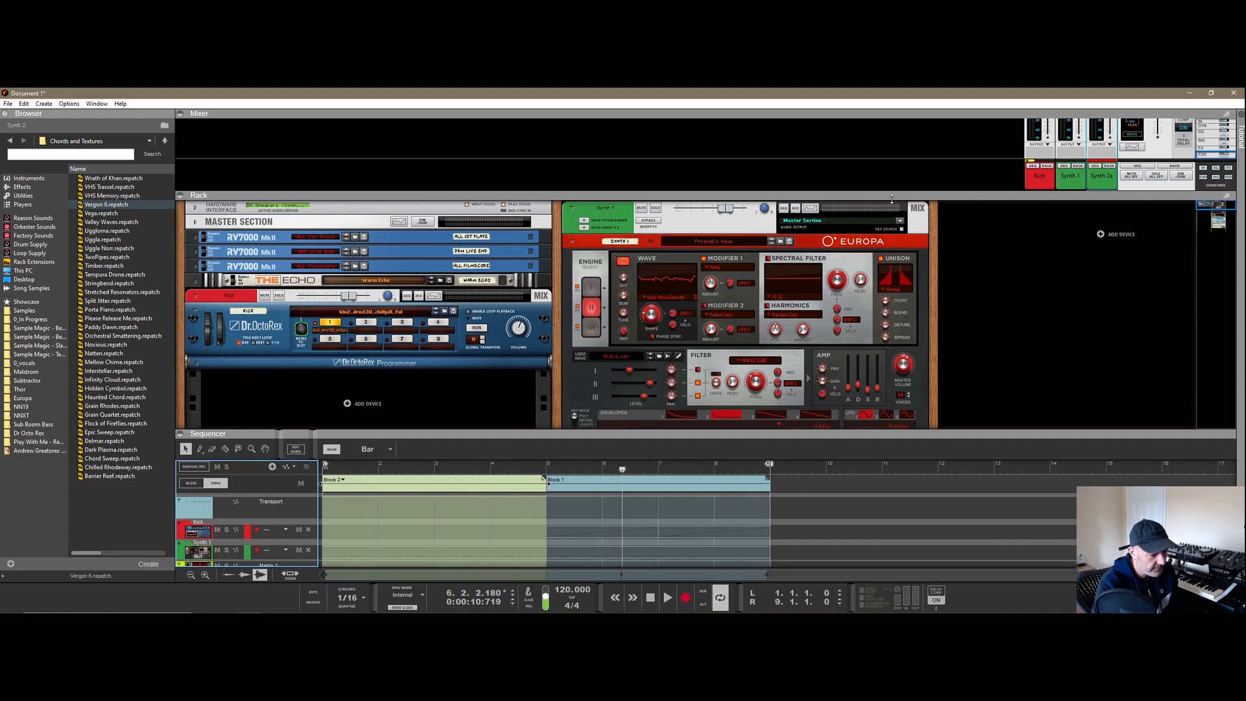
left_click_drag(892, 198, 889, 238)
key("F5")
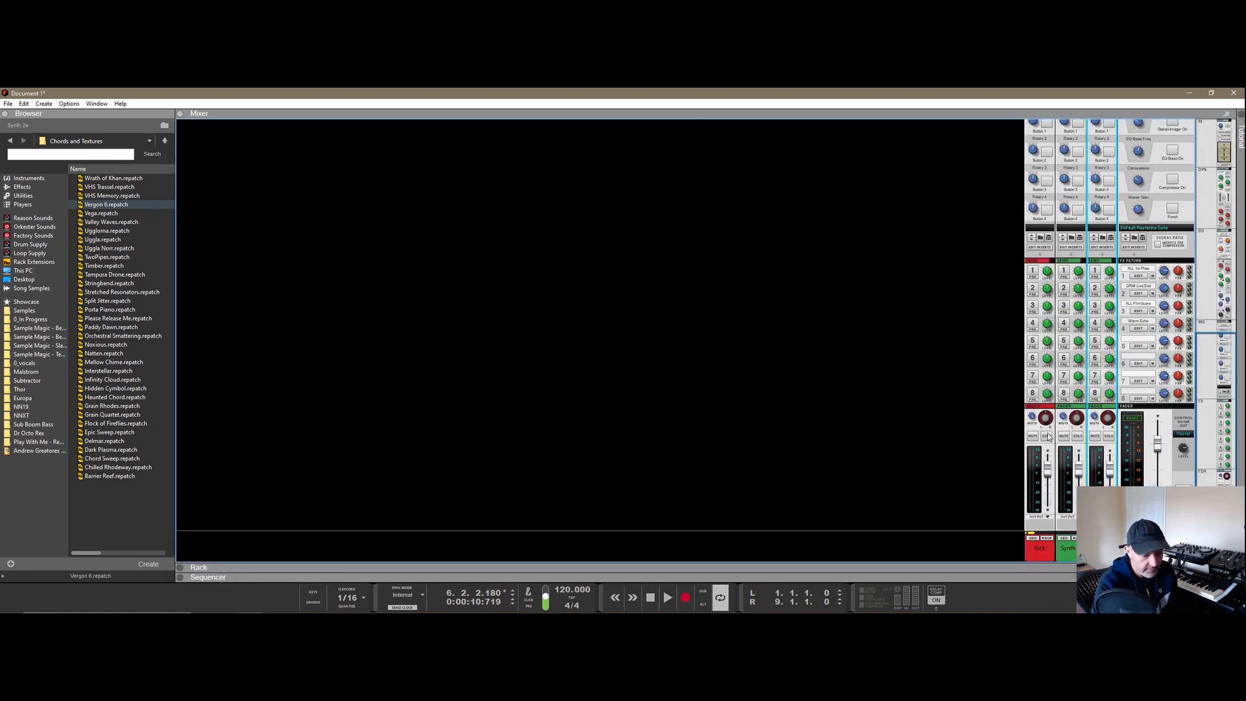
scroll(1077, 337, "up", 10)
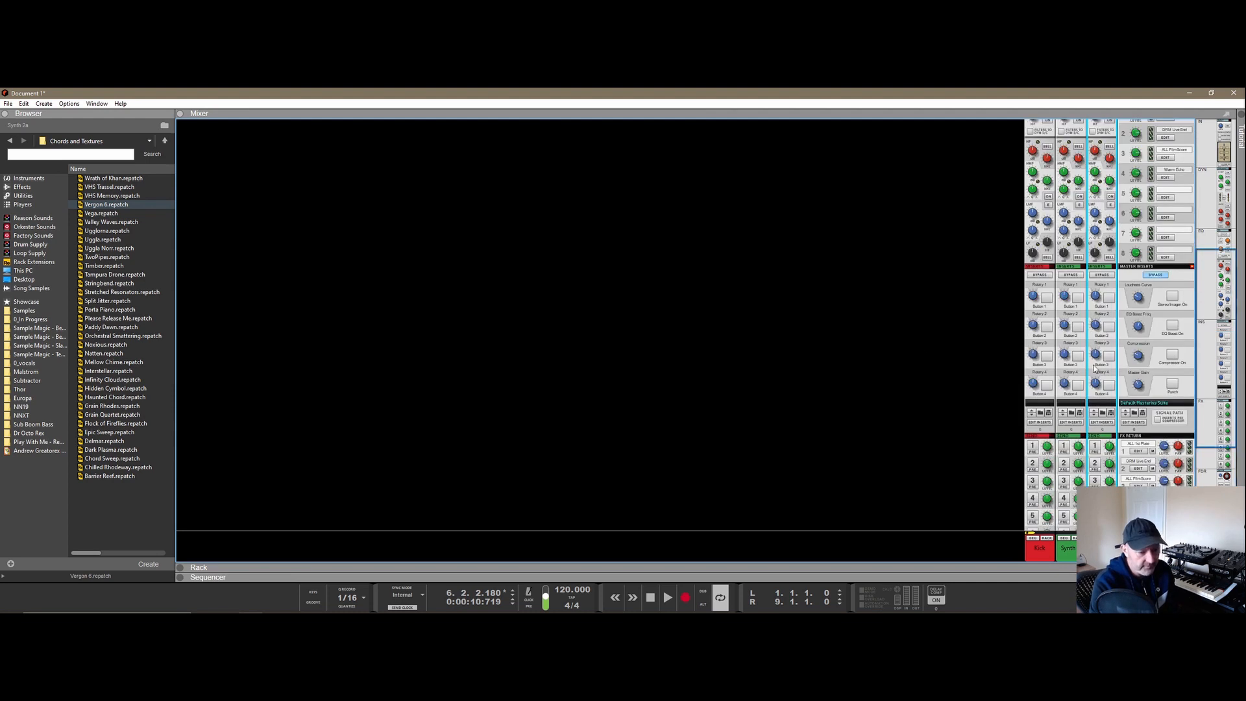
scroll(1085, 326, "down", 10)
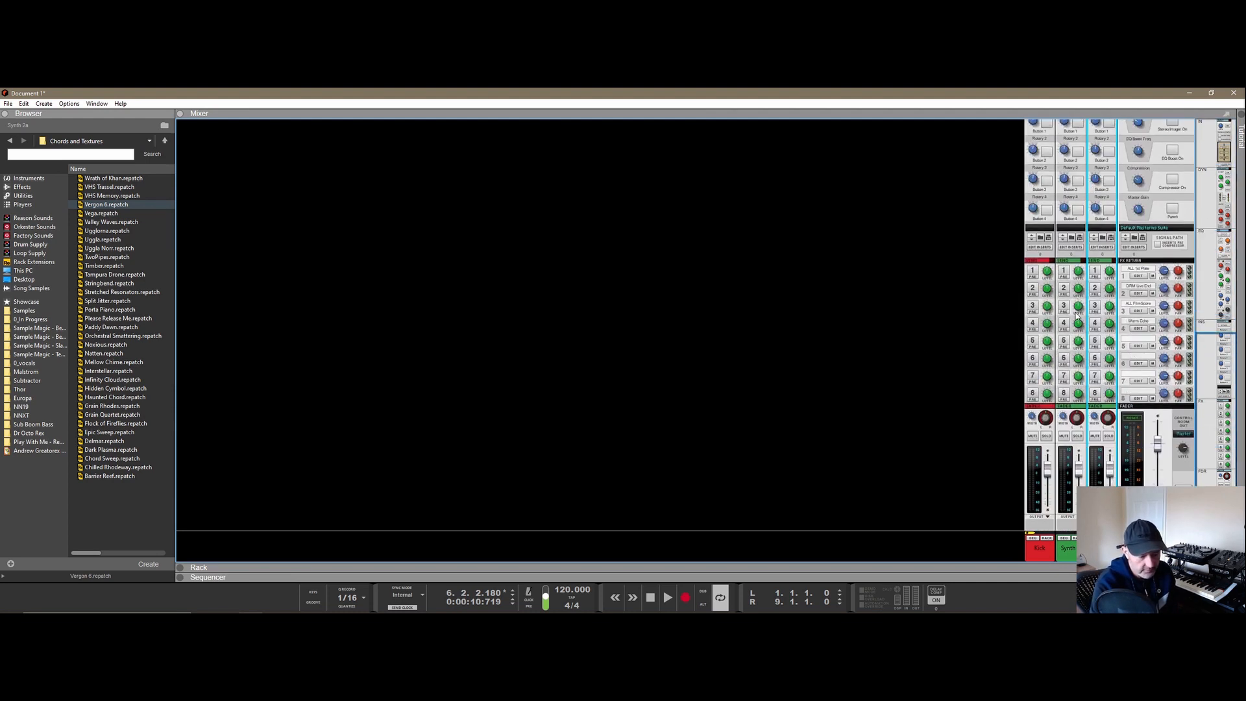
- Hide all the mixer's channel strip sections except the FX sends and returns and the faders
left_click(1207, 540)
left_click(1207, 548)
left_click(1226, 550)
left_click(1207, 556)
left_click(1226, 542)
left_click(1226, 556)
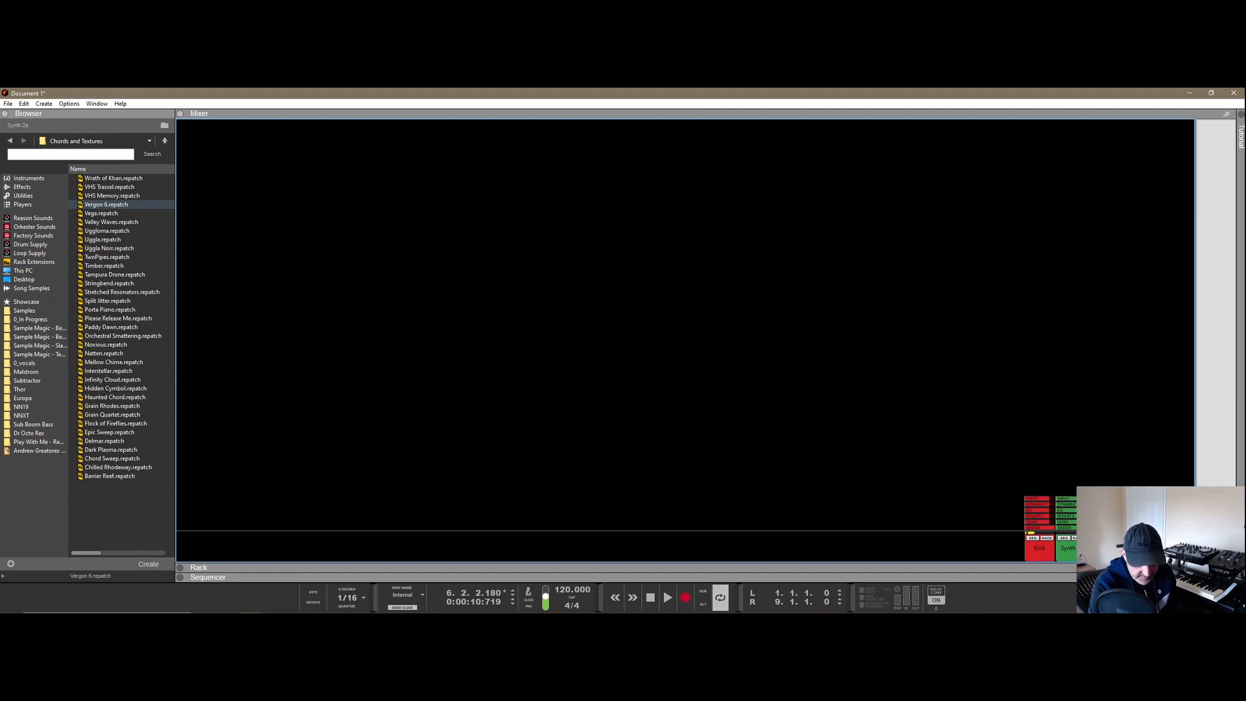
left_click(1226, 557)
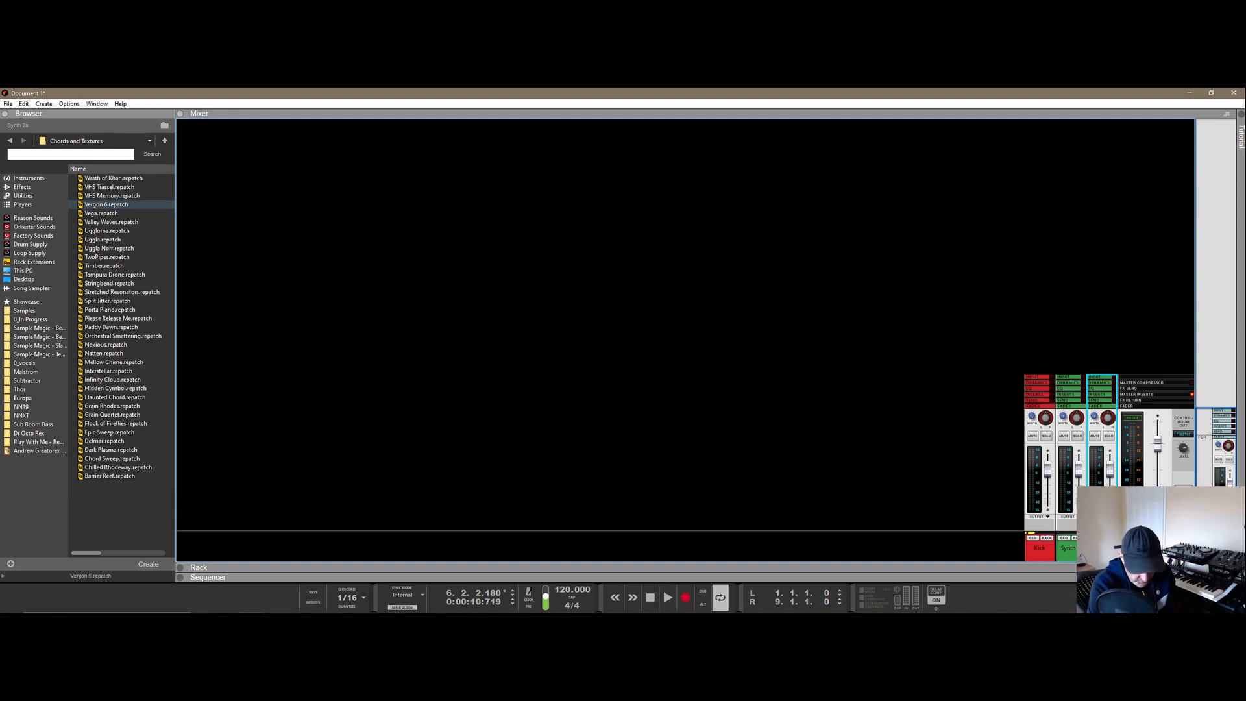
left_click(1224, 547)
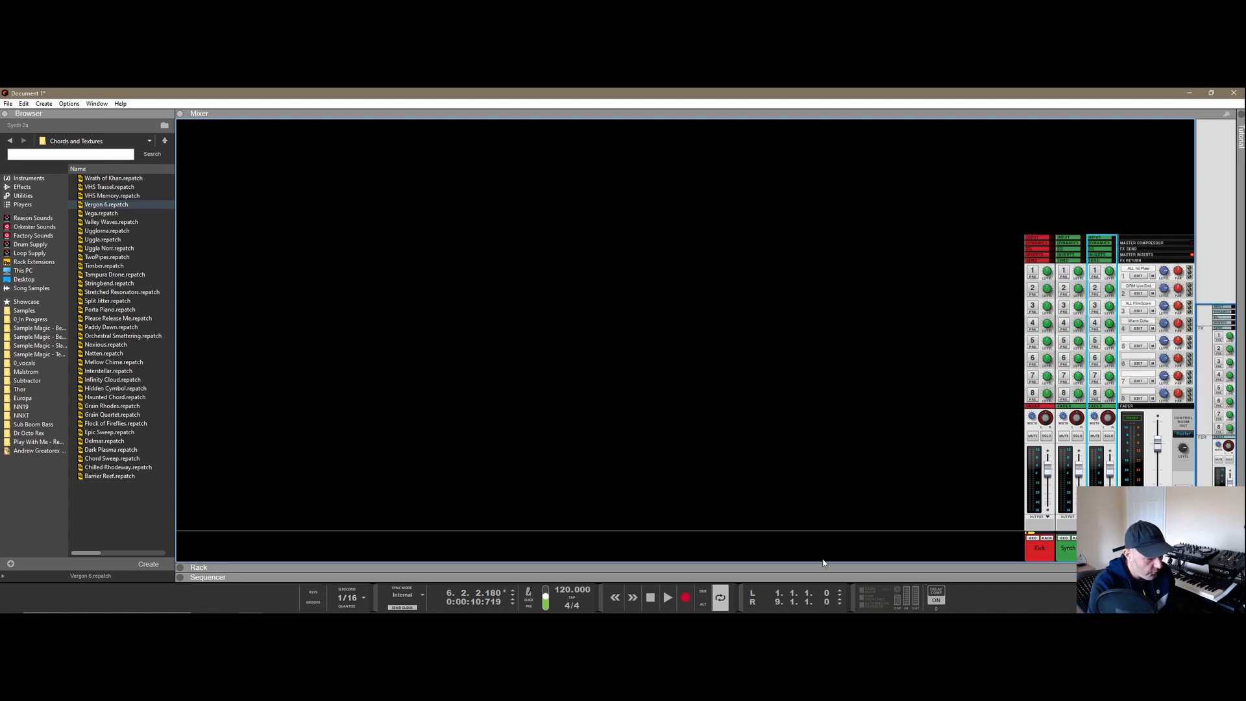
- Bring the rack back into view below the mixer and start playing the song
left_click_drag(811, 471, 848, 451)
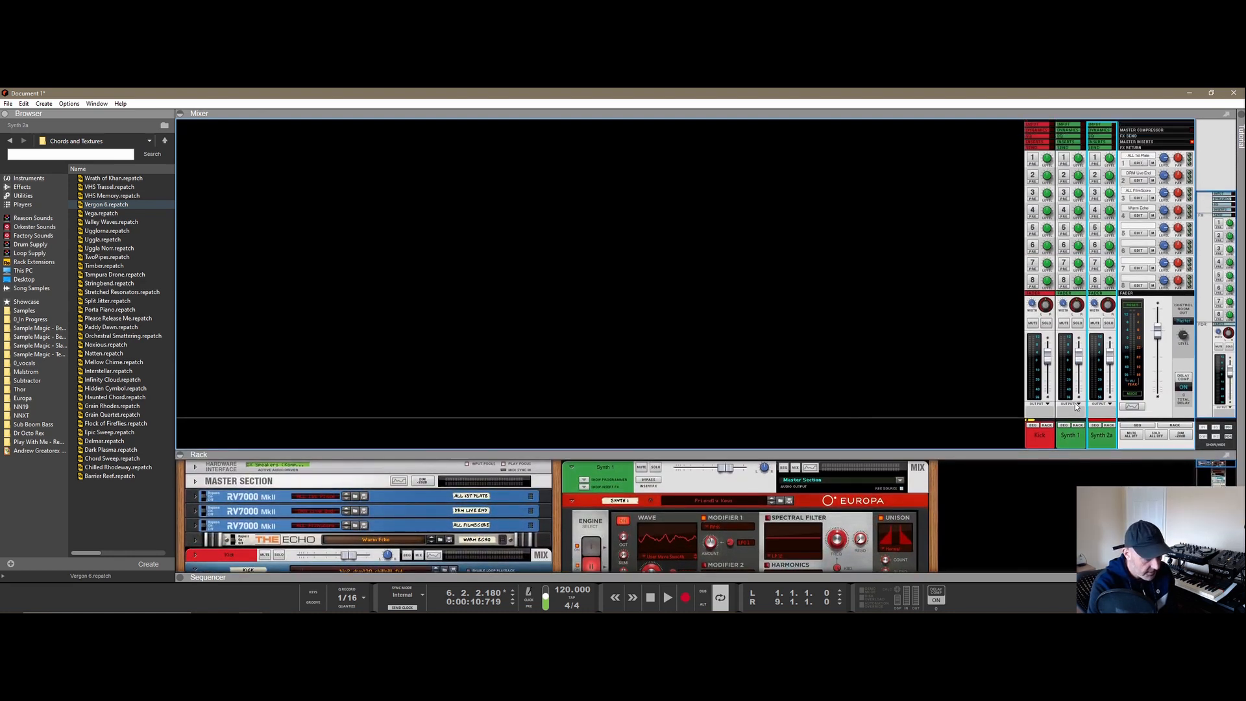
mouse_move(669, 612)
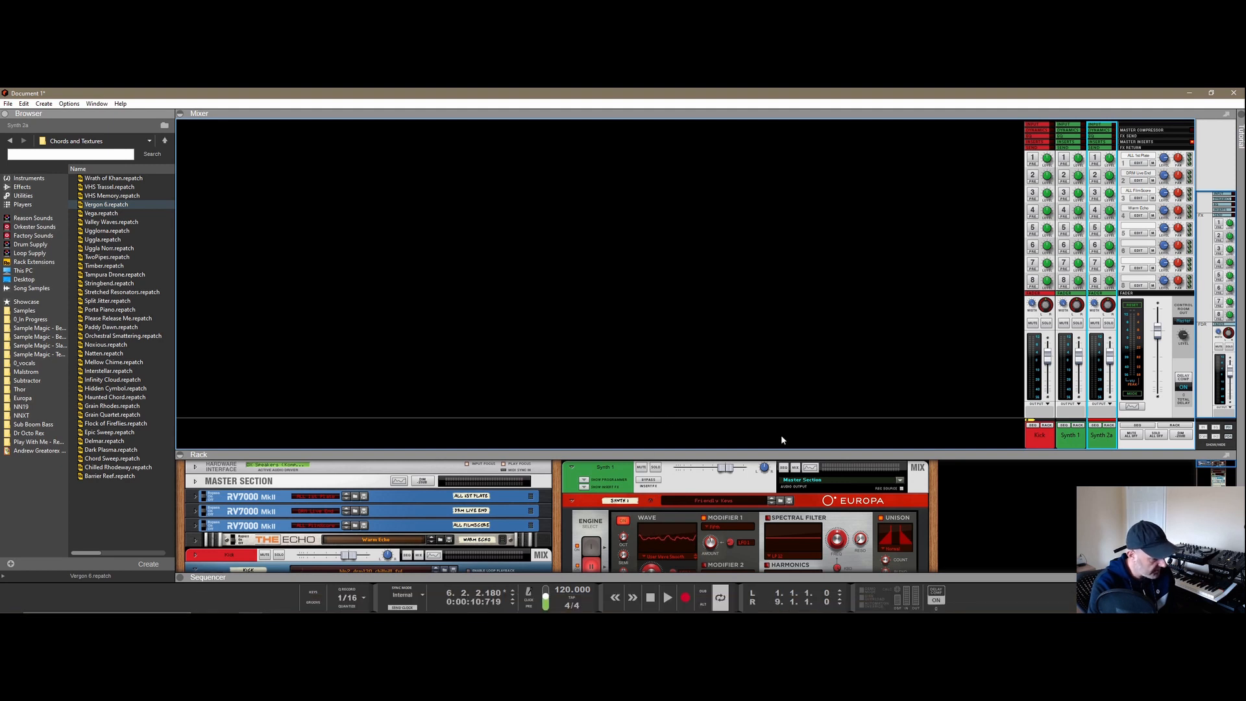
left_click(667, 597)
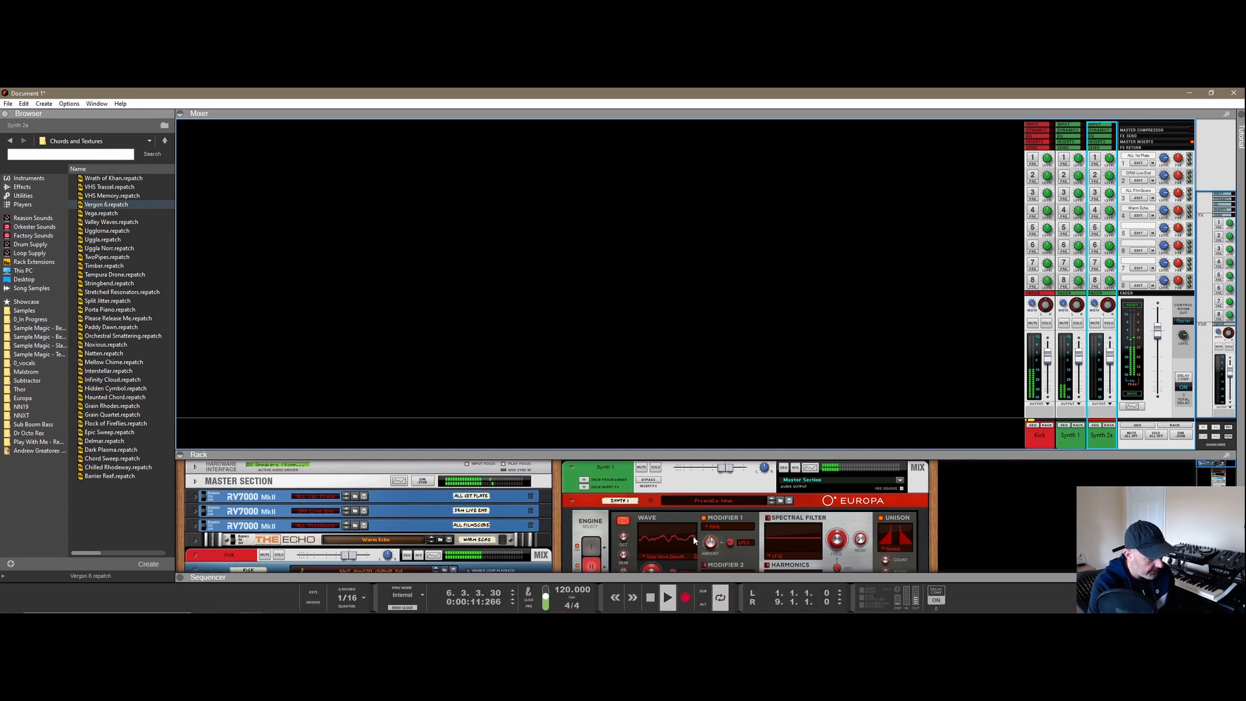
- Audition the Synth 1 channel with mute and solo, turn on its send 1 to the ALL 1ST PLATE reverb, and stop playback
left_click(1076, 325)
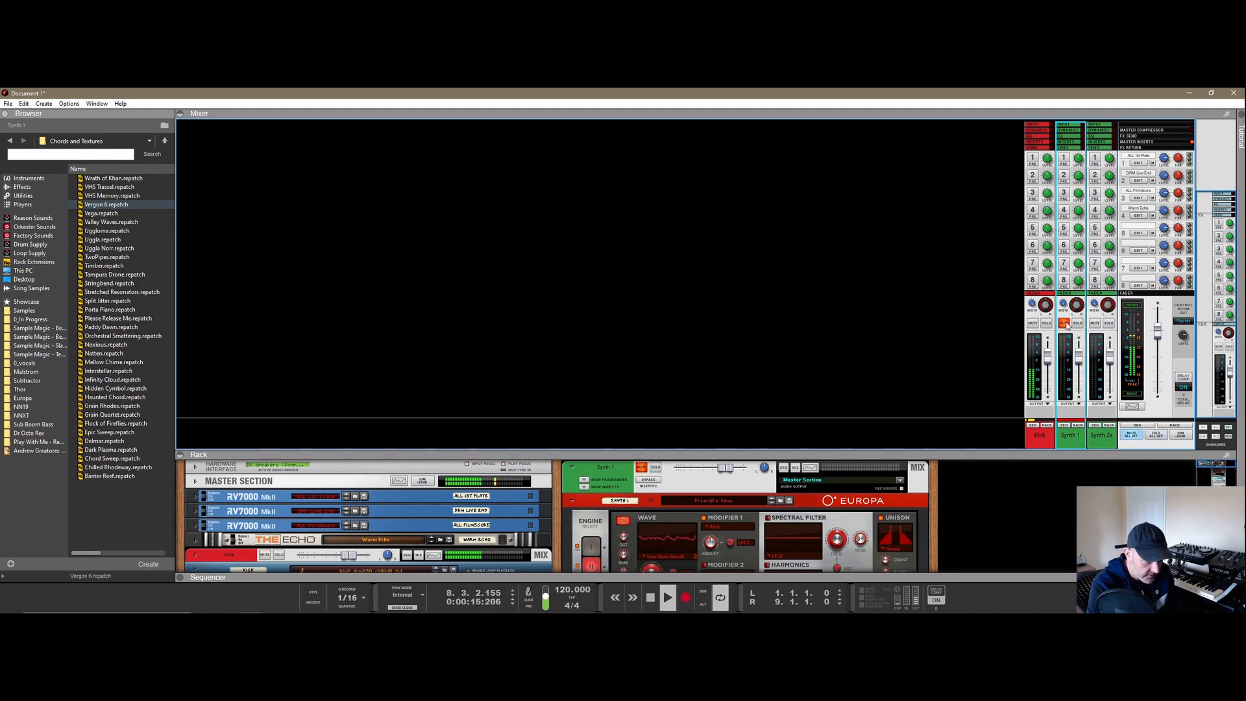
left_click(1078, 324)
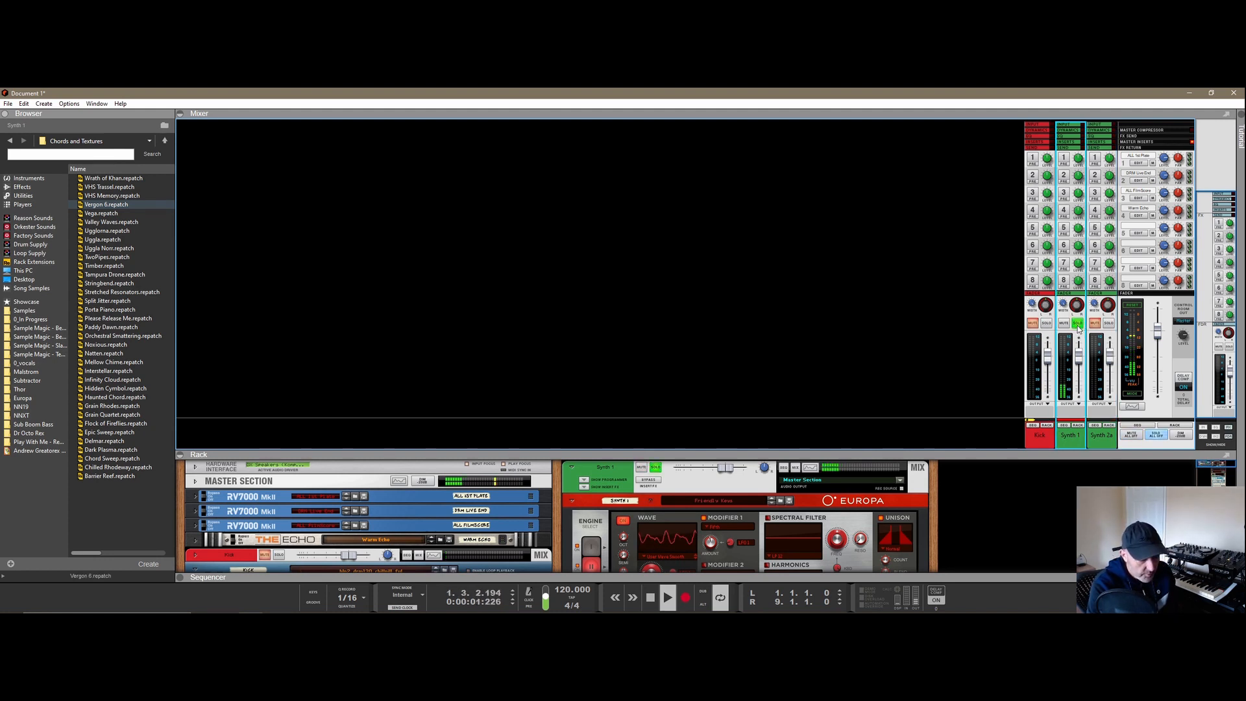
left_click(1064, 157)
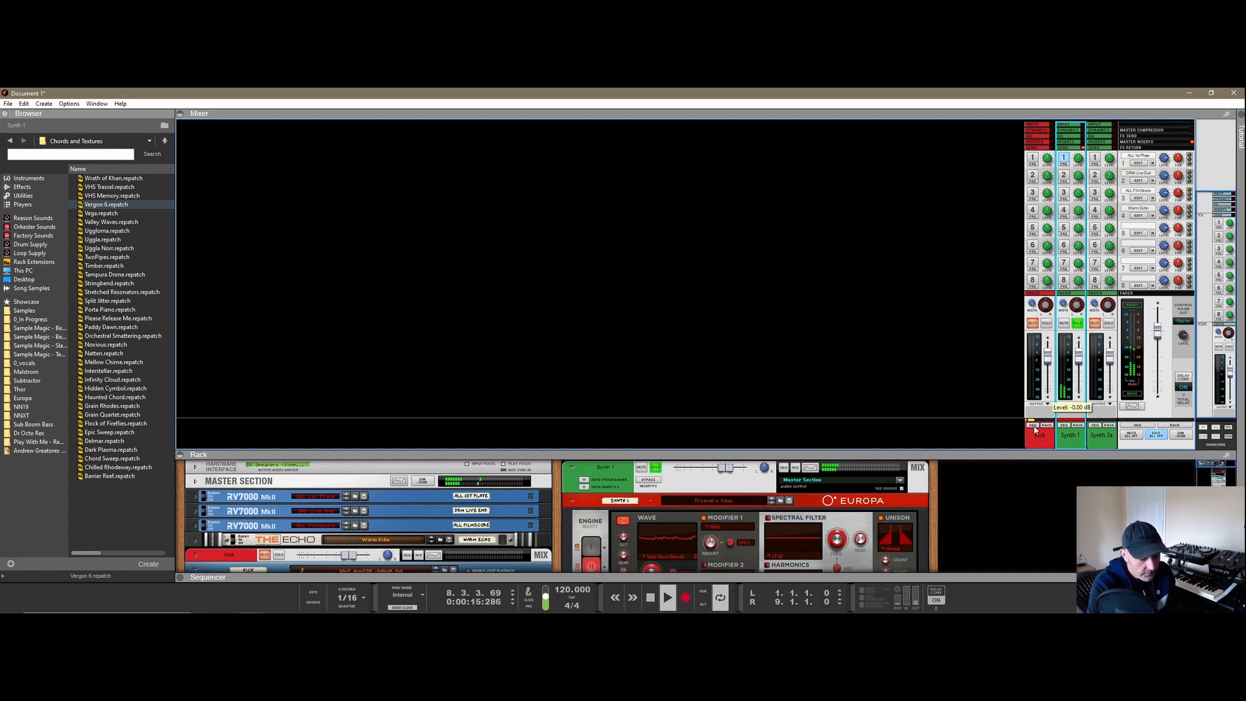
key("space")
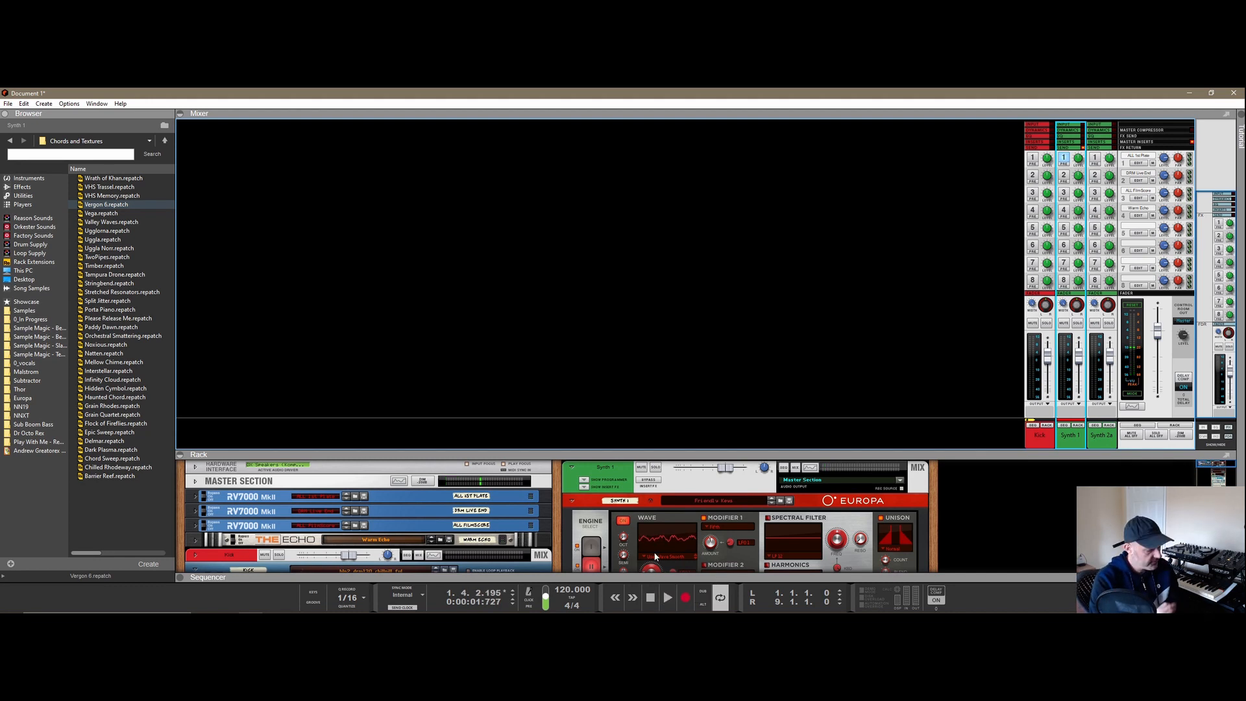